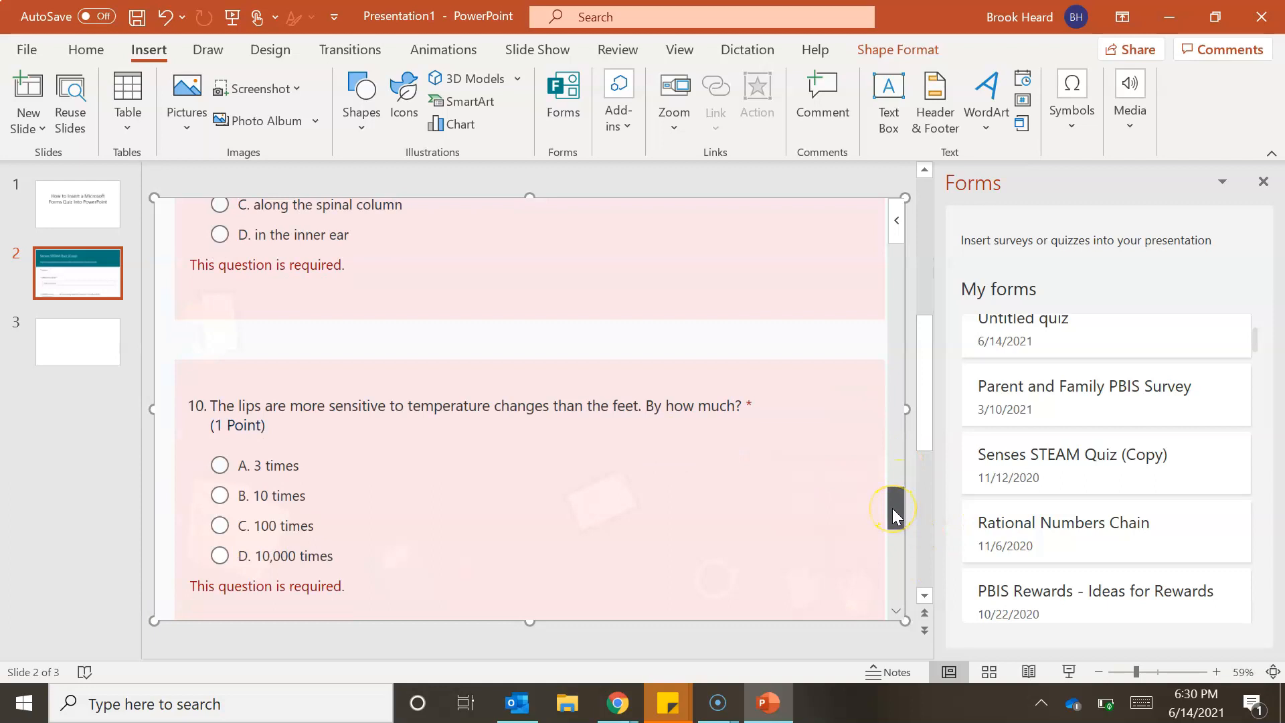
# - Review the embedded Senses STEAM Quiz (Copy) on slide 2 back to its beginning and locate its insert option among the forms
pyautogui.moveTo(892, 510); pyautogui.dragTo(898, 224)
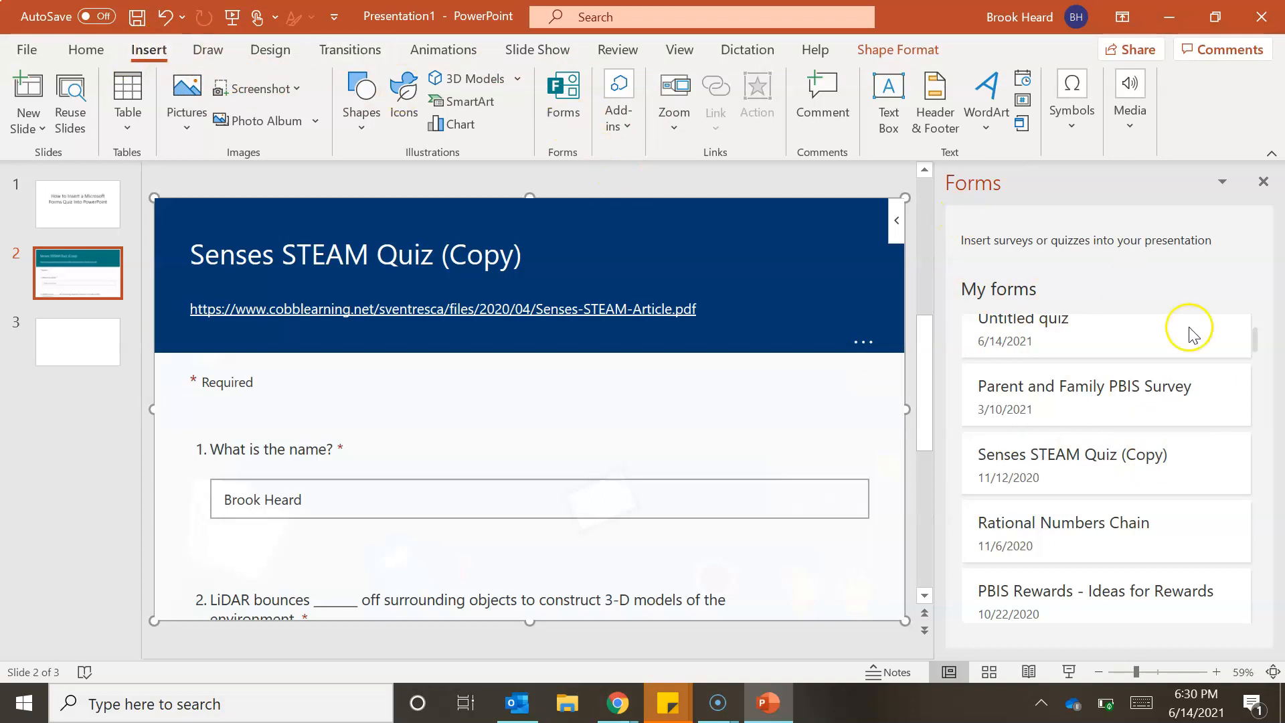
pyautogui.moveTo(1110, 402)
pyautogui.moveTo(1138, 478)
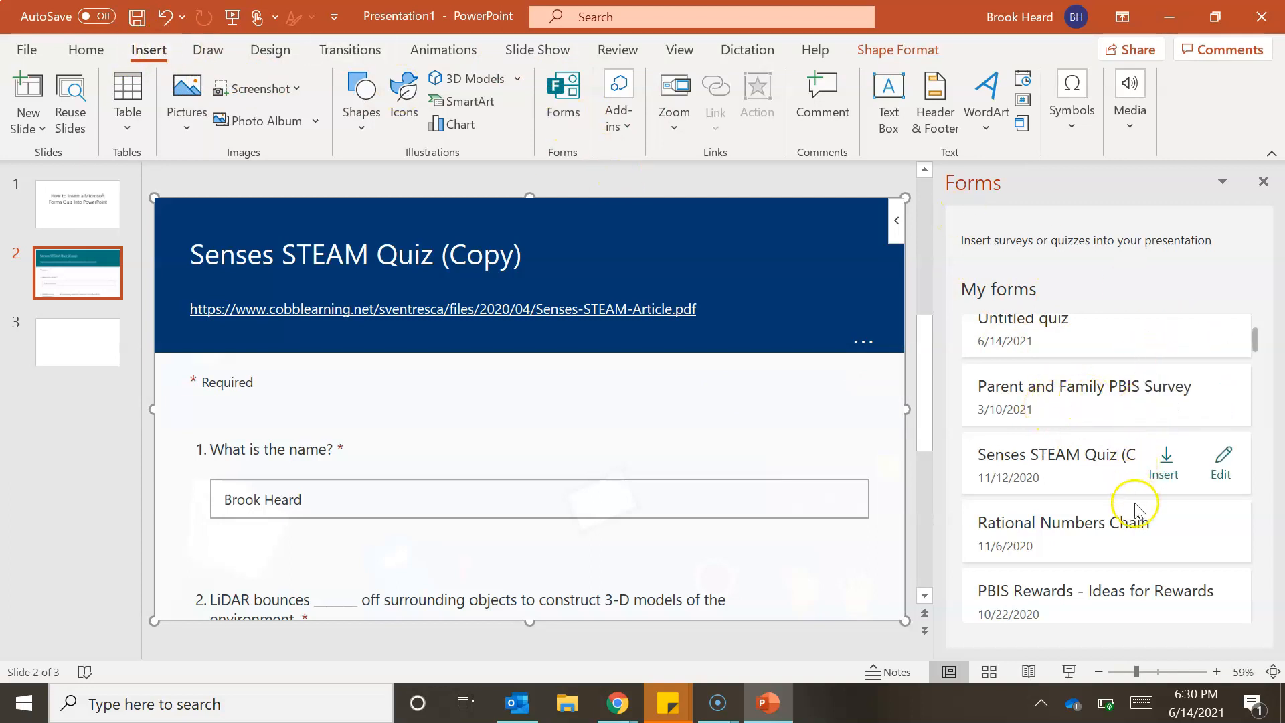
pyautogui.click(1168, 469)
pyautogui.click(97, 281)
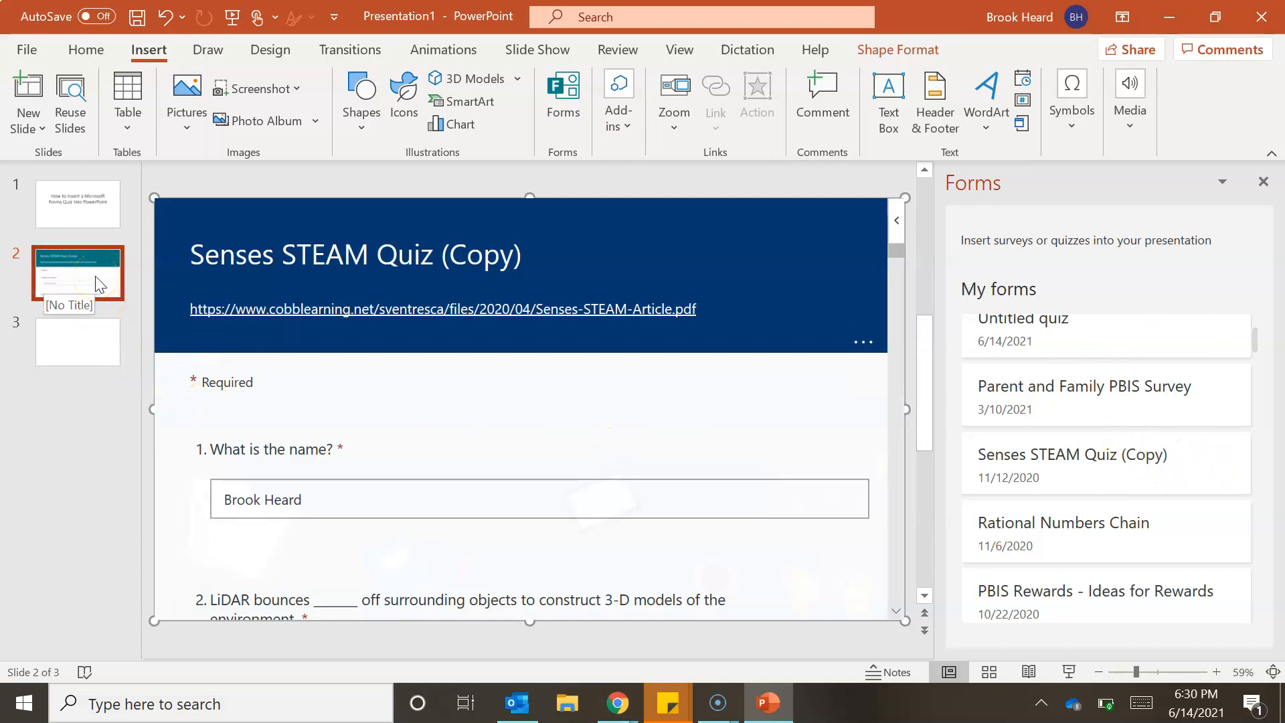
# - Select the blank slide 3 and create a new quiz with the Forms add-in
pyautogui.click(100, 335)
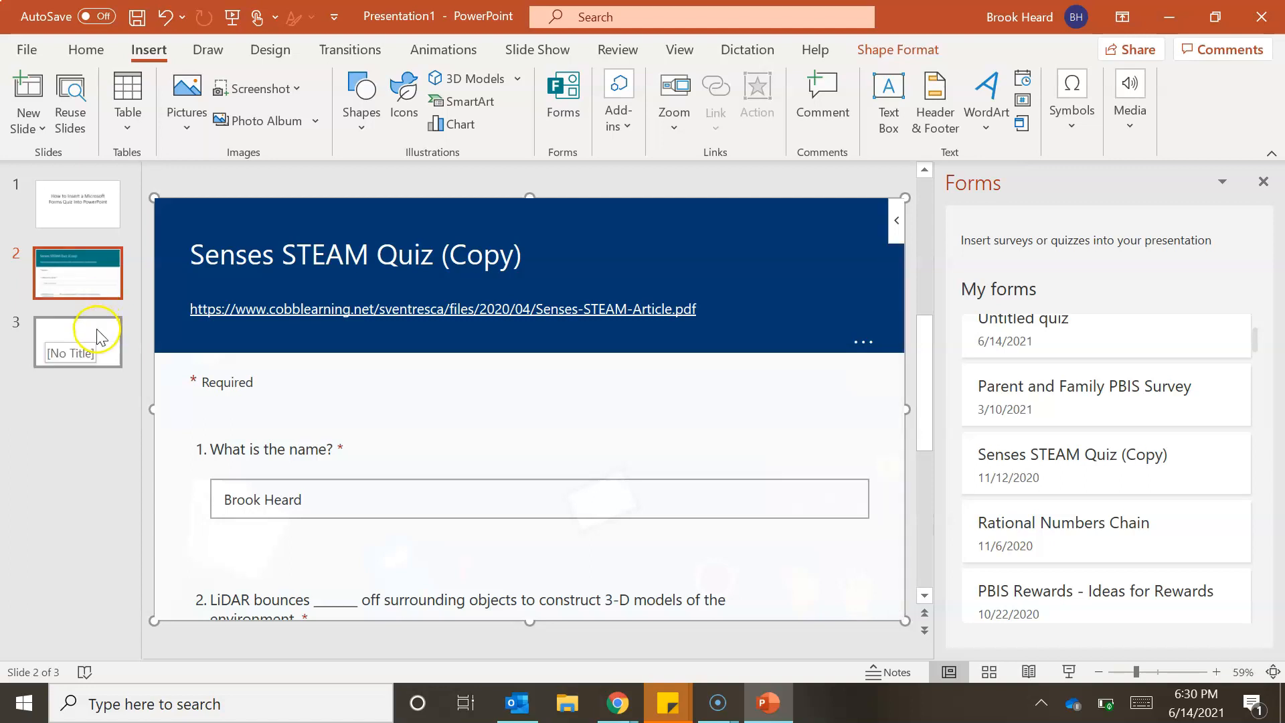
pyautogui.click(93, 353)
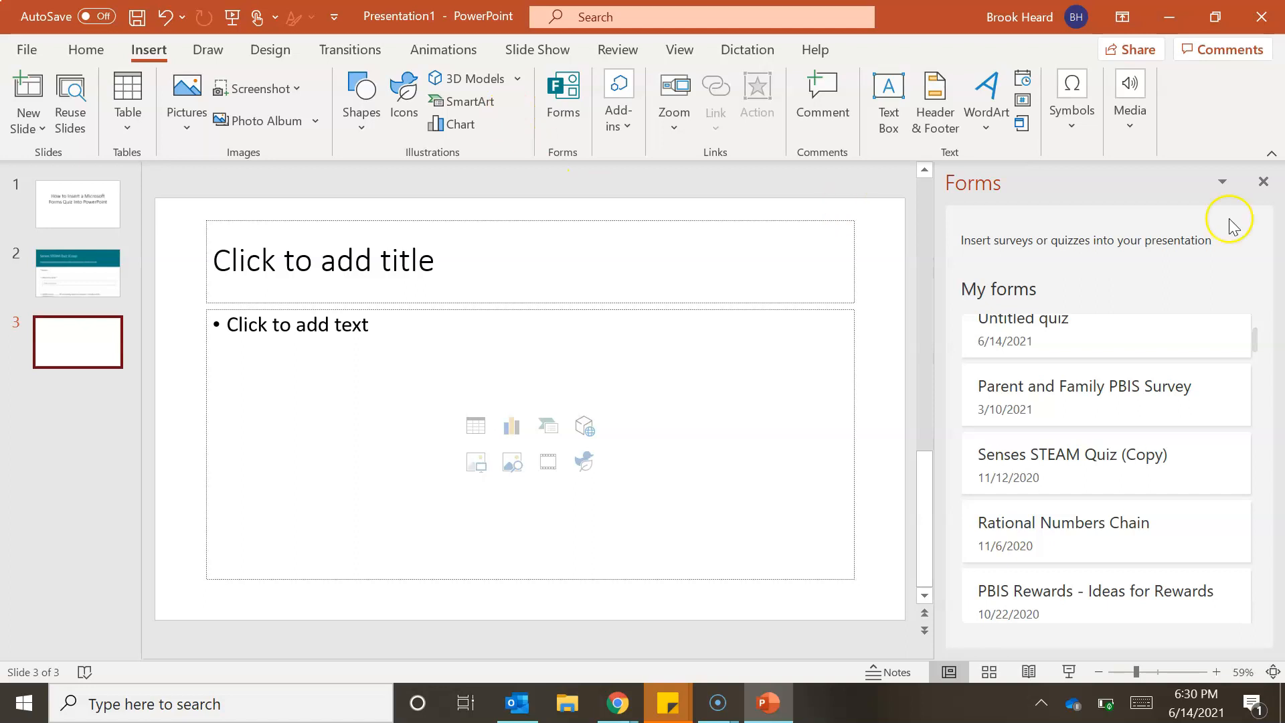
pyautogui.click(1263, 182)
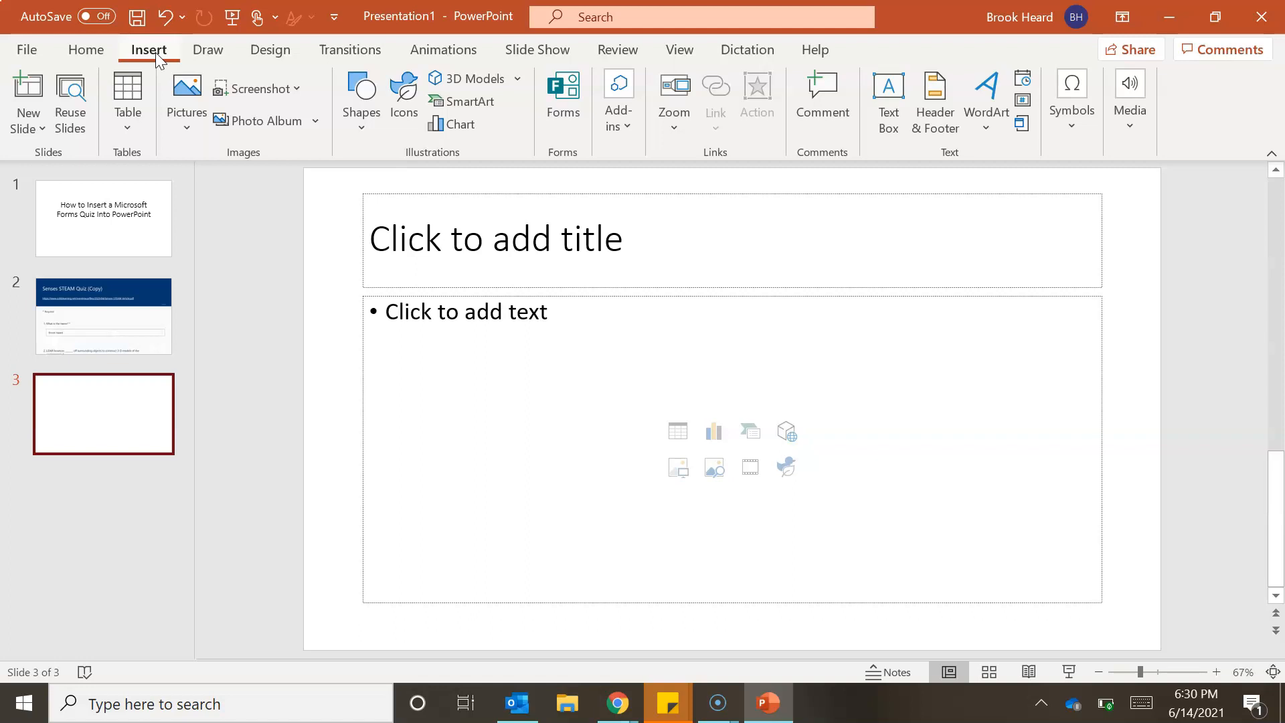
pyautogui.click(559, 94)
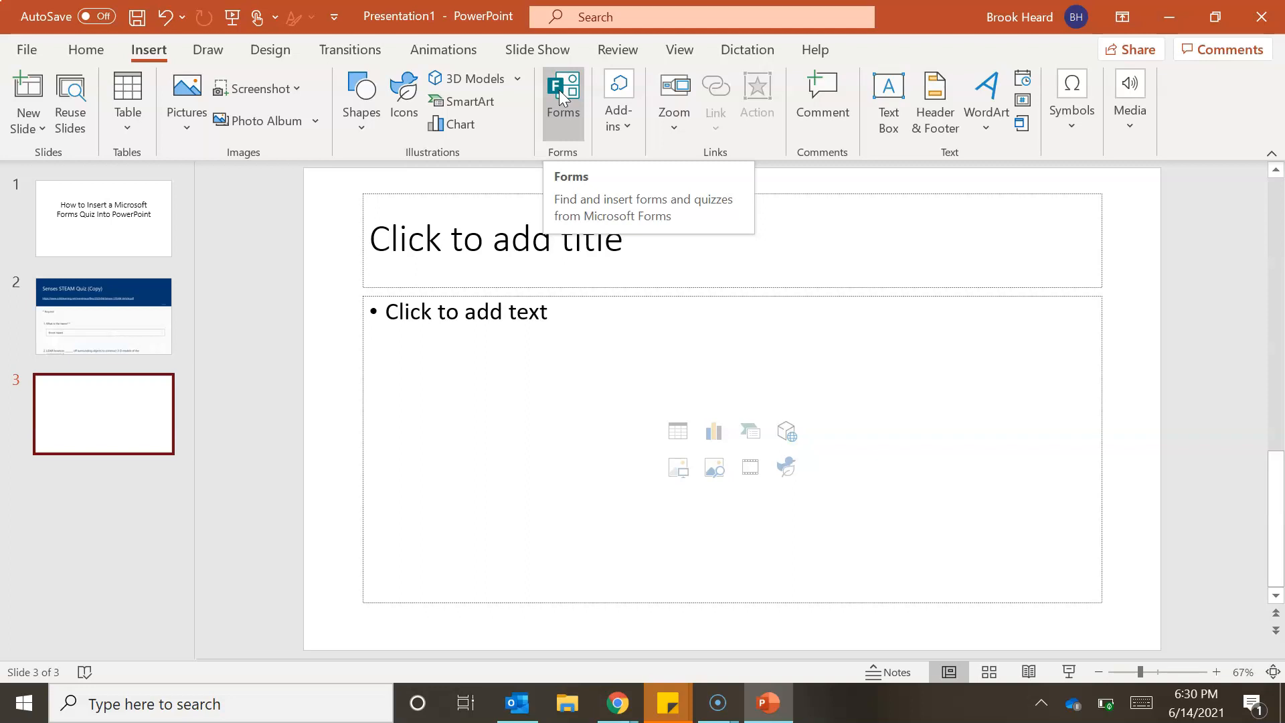
pyautogui.click(561, 96)
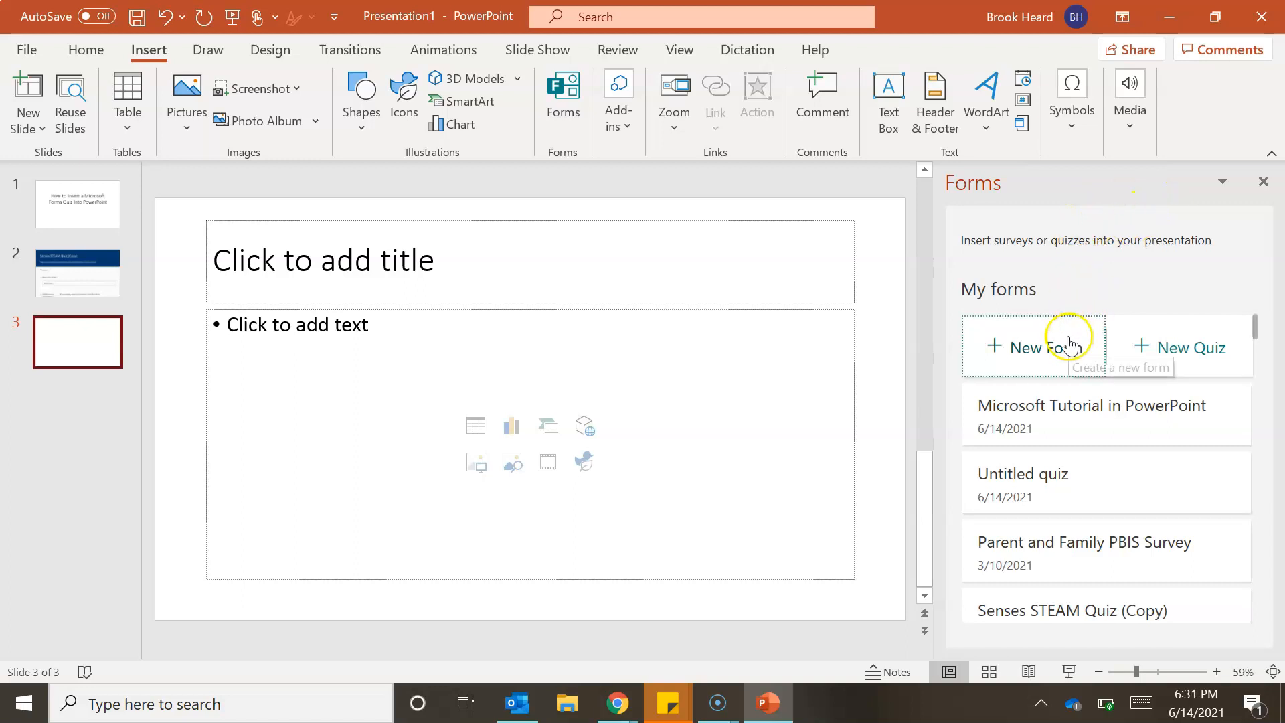
pyautogui.click(1179, 349)
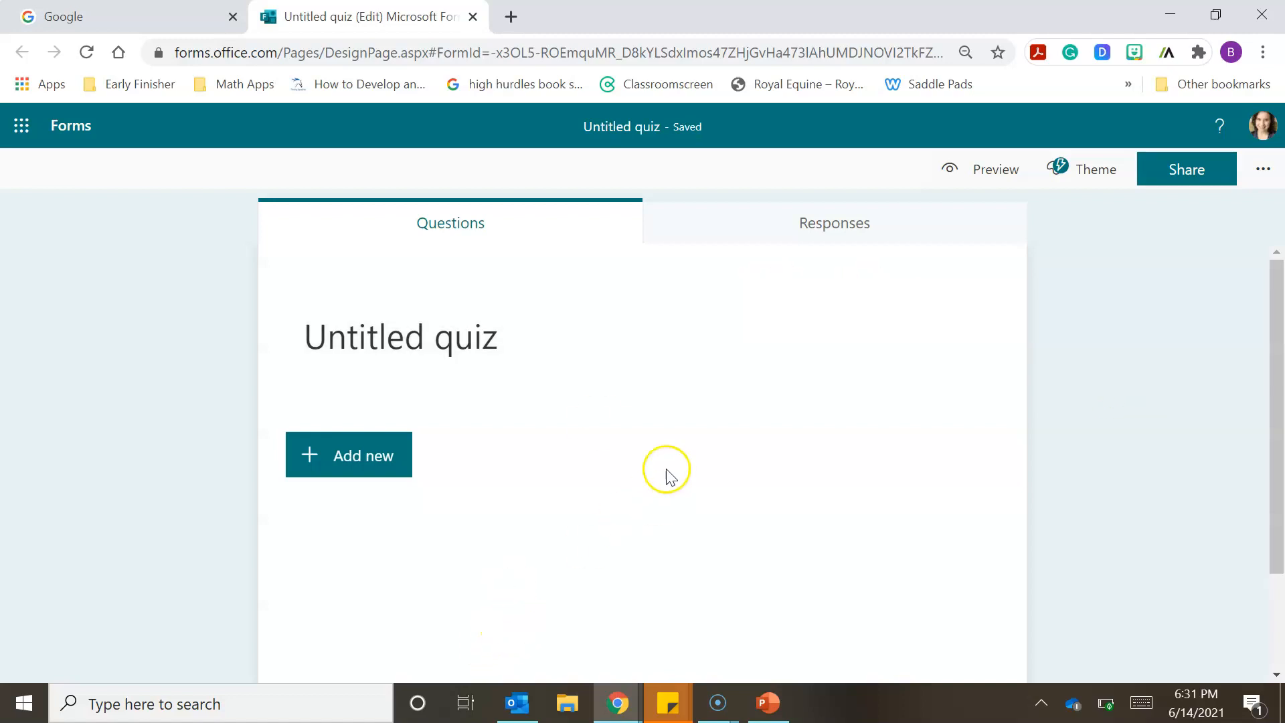
pyautogui.click(717, 703)
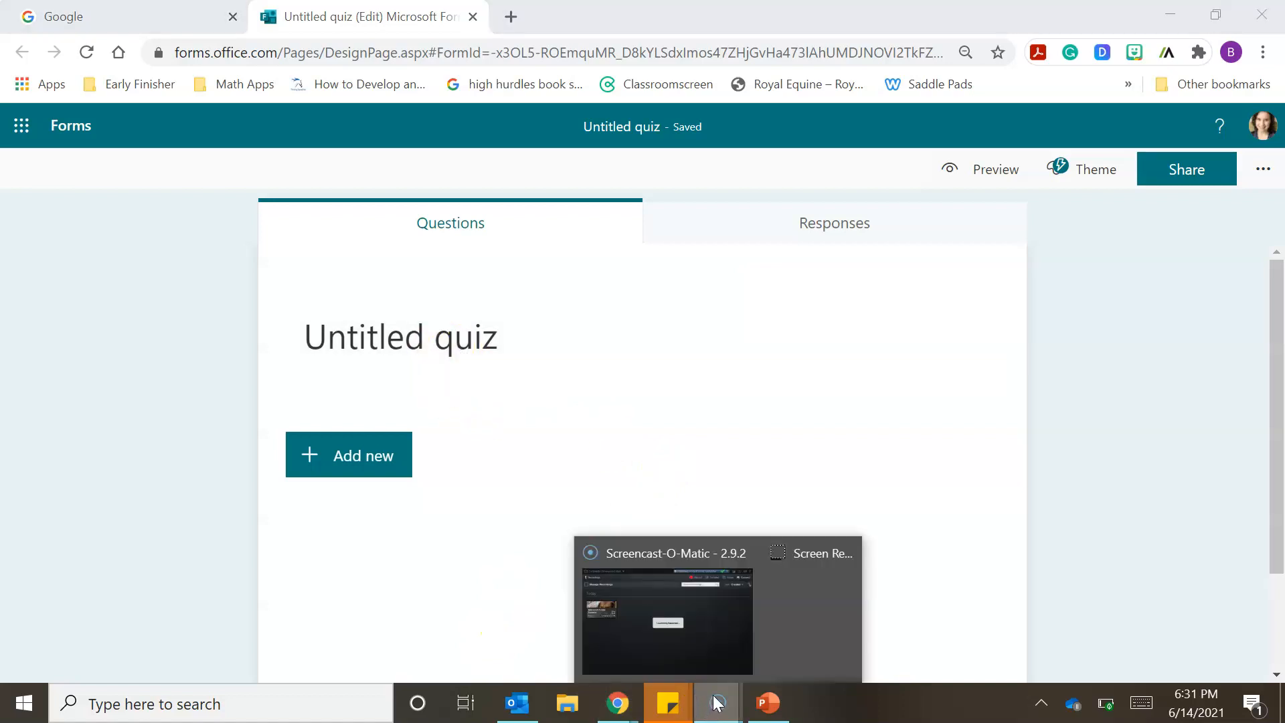
pyautogui.click(790, 613)
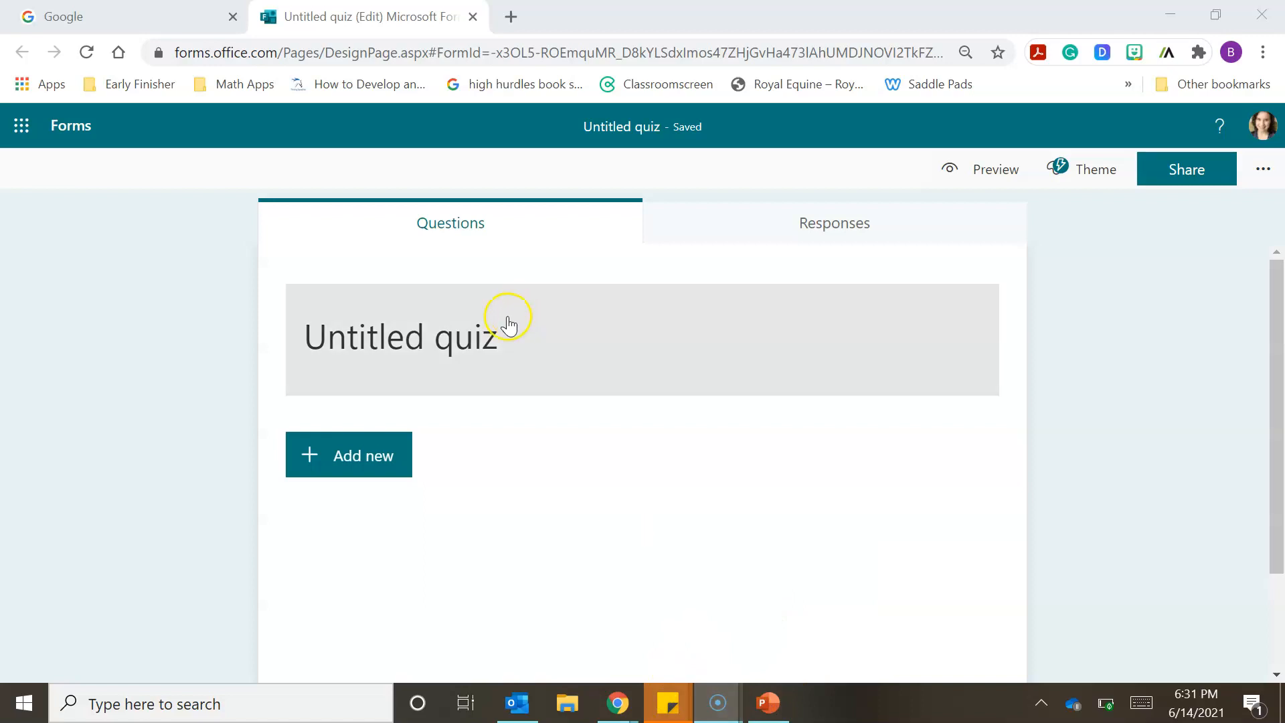
# - Title the untitled quiz "Microsoft Forms PowerPoint Tutorial 2"
pyautogui.click(452, 337)
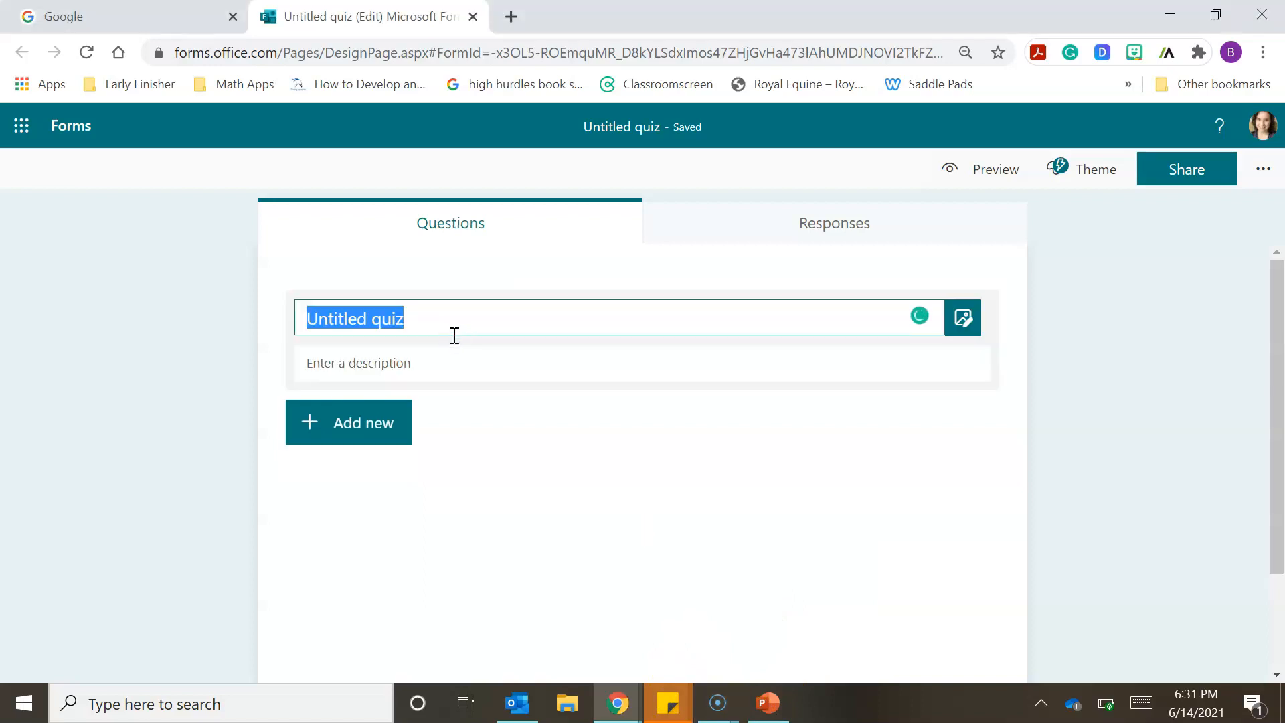
pyautogui.write('Microsof')
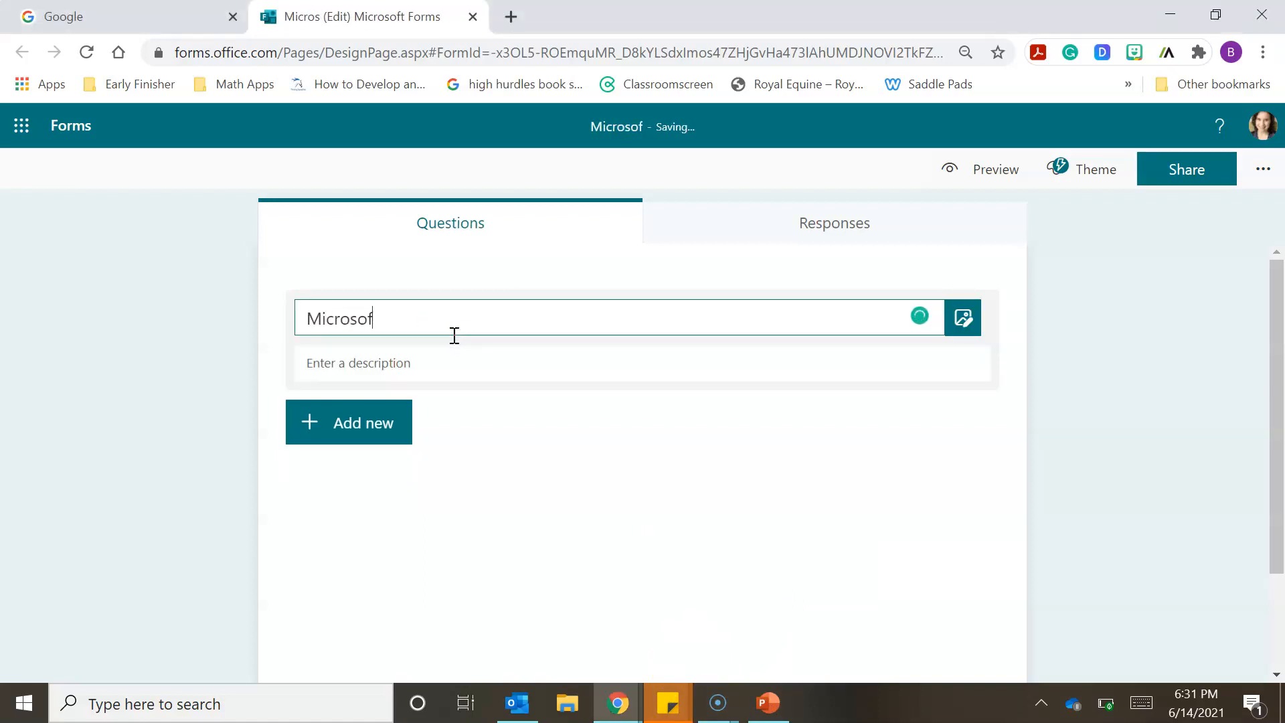
pyautogui.write('t Forms Po')
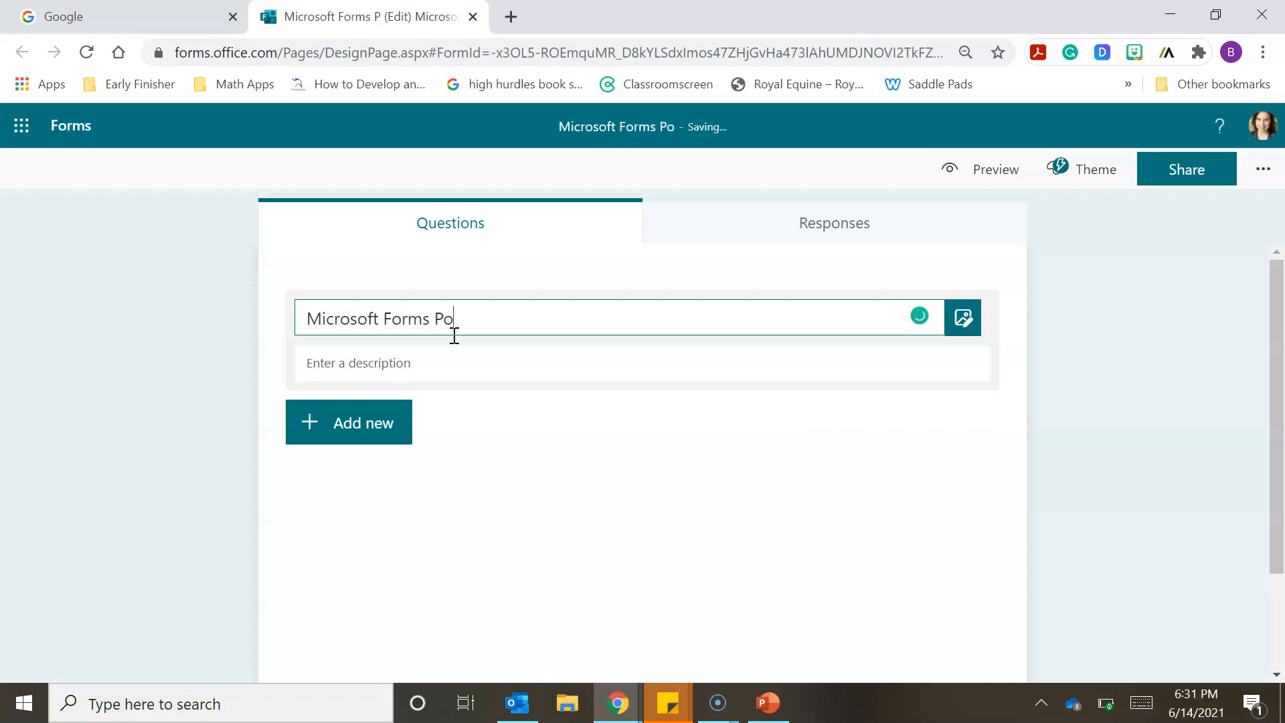
pyautogui.write('werPoint Tutorial 2')
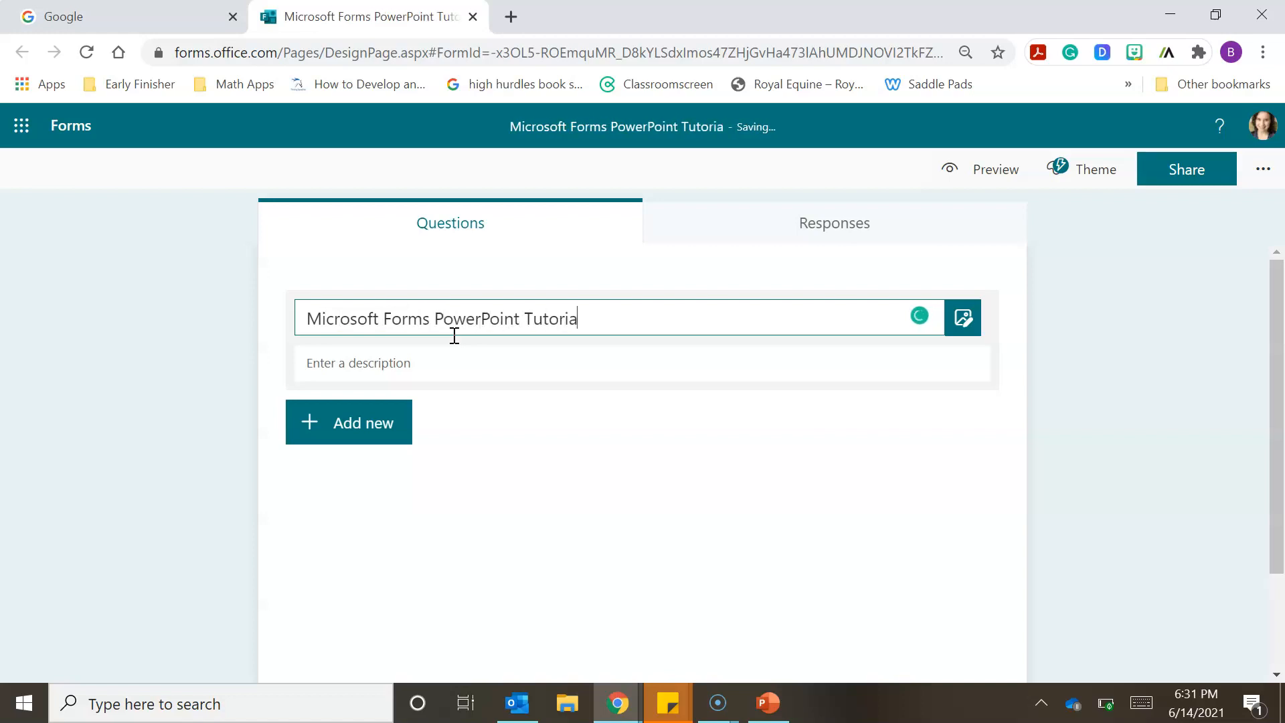
# - Enter the quiz description "Teaching participants how to insert a microsoft forms into PowerPoint" below the title
pyautogui.click(444, 365)
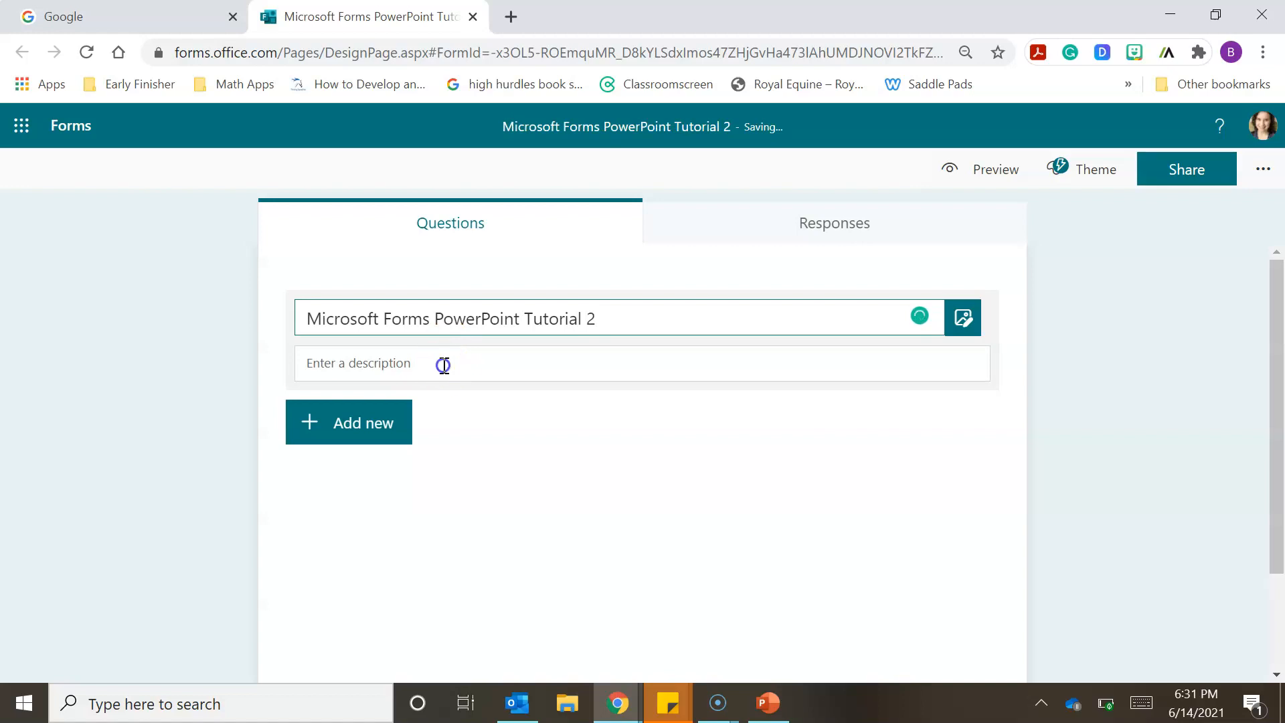
pyautogui.write('T')
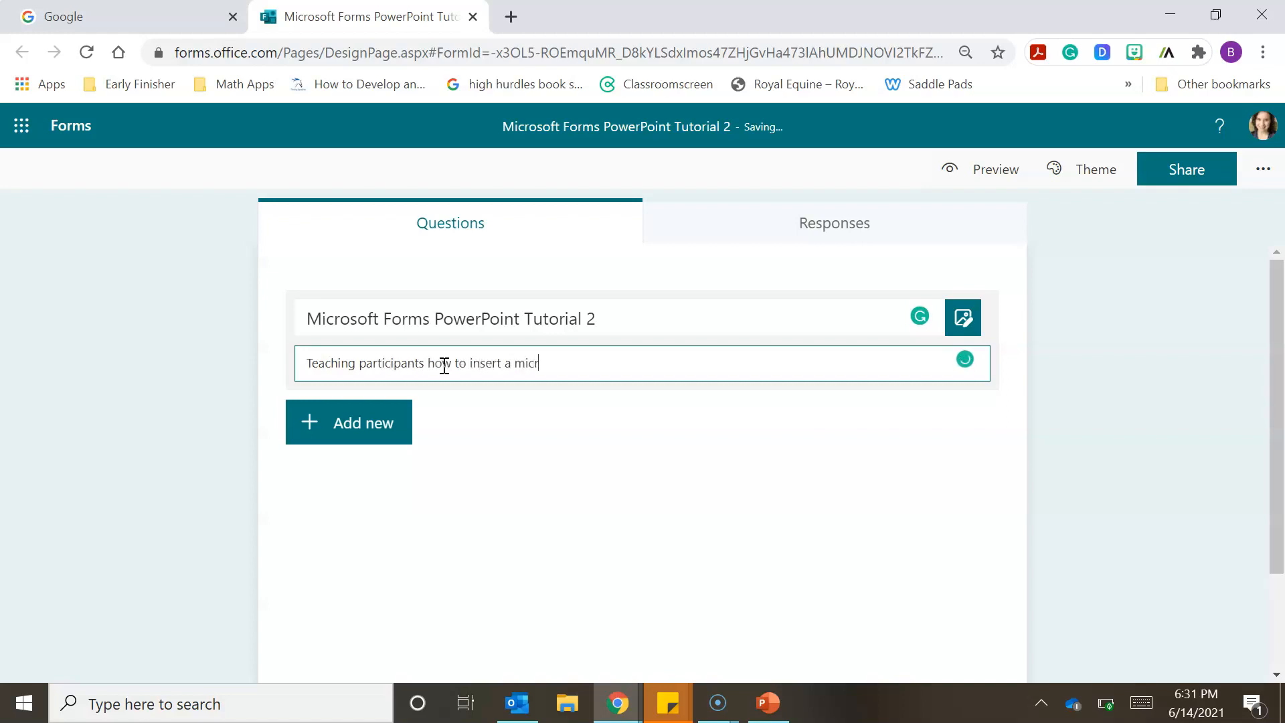
pyautogui.write('nto PowerPoint')
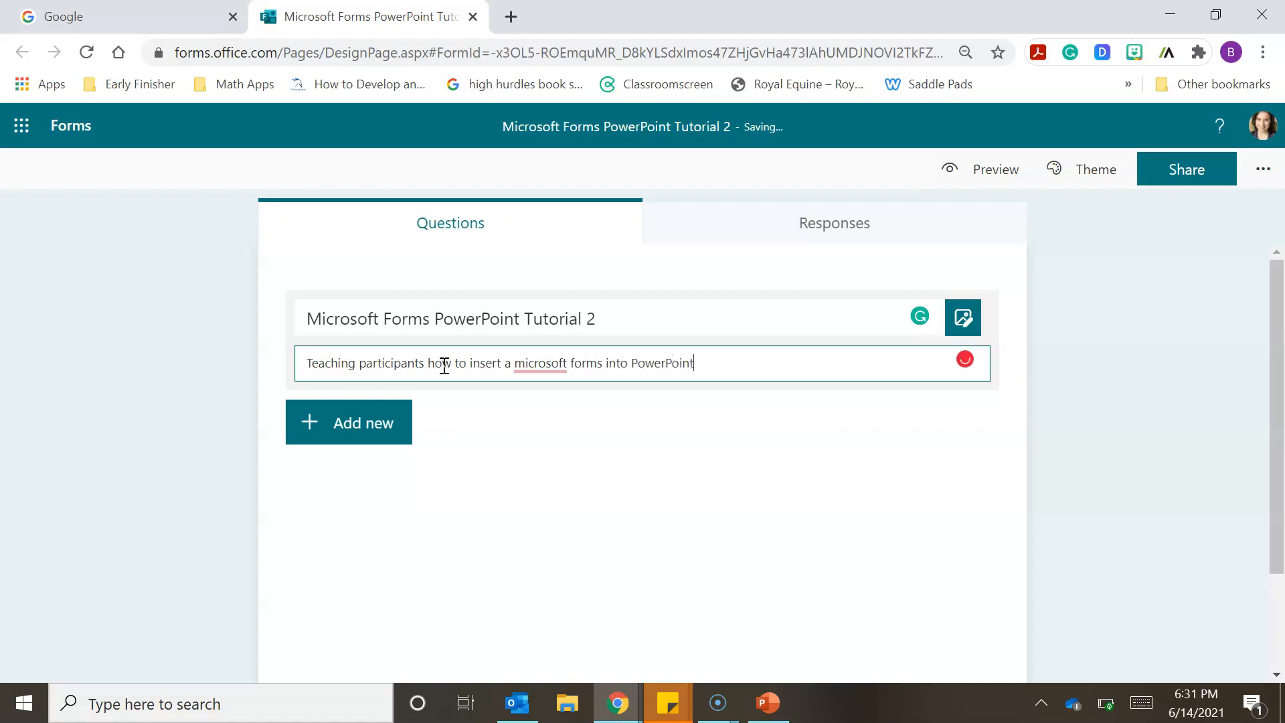
pyautogui.click(536, 419)
pyautogui.click(183, 313)
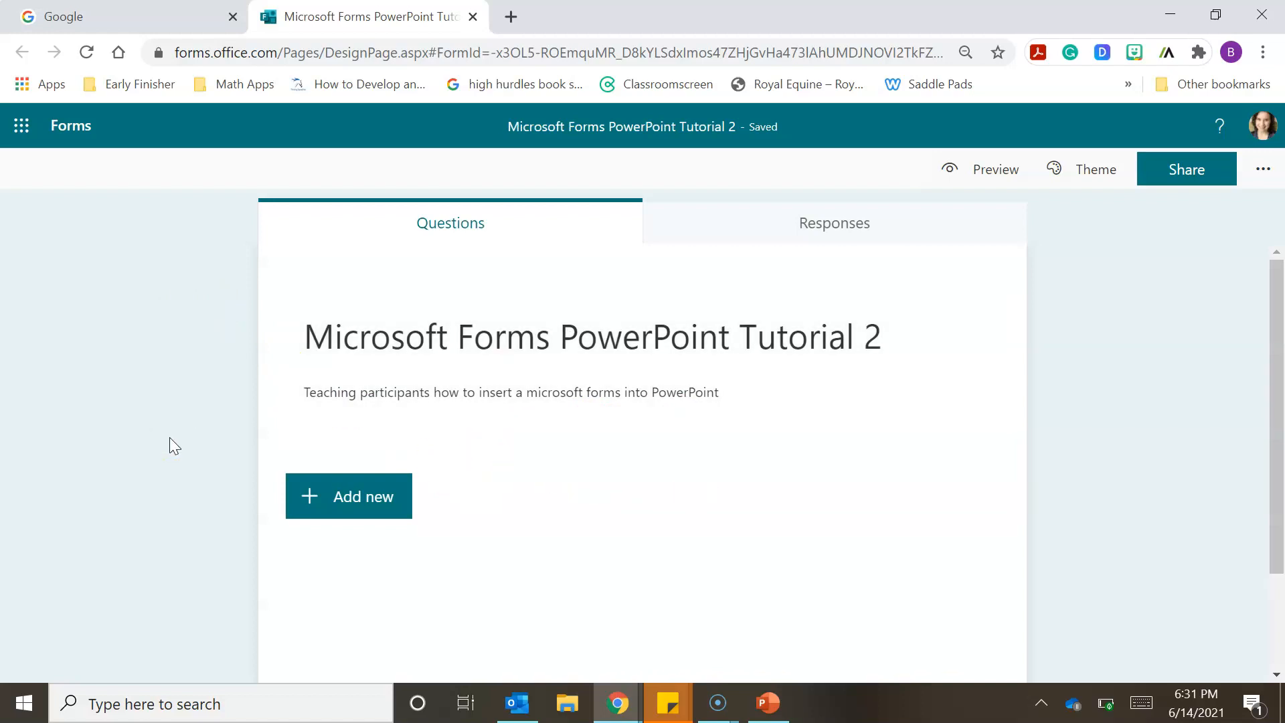
# - Add a Choice question to the quiz with the text "What is 2 + 2 ?"
pyautogui.click(357, 507)
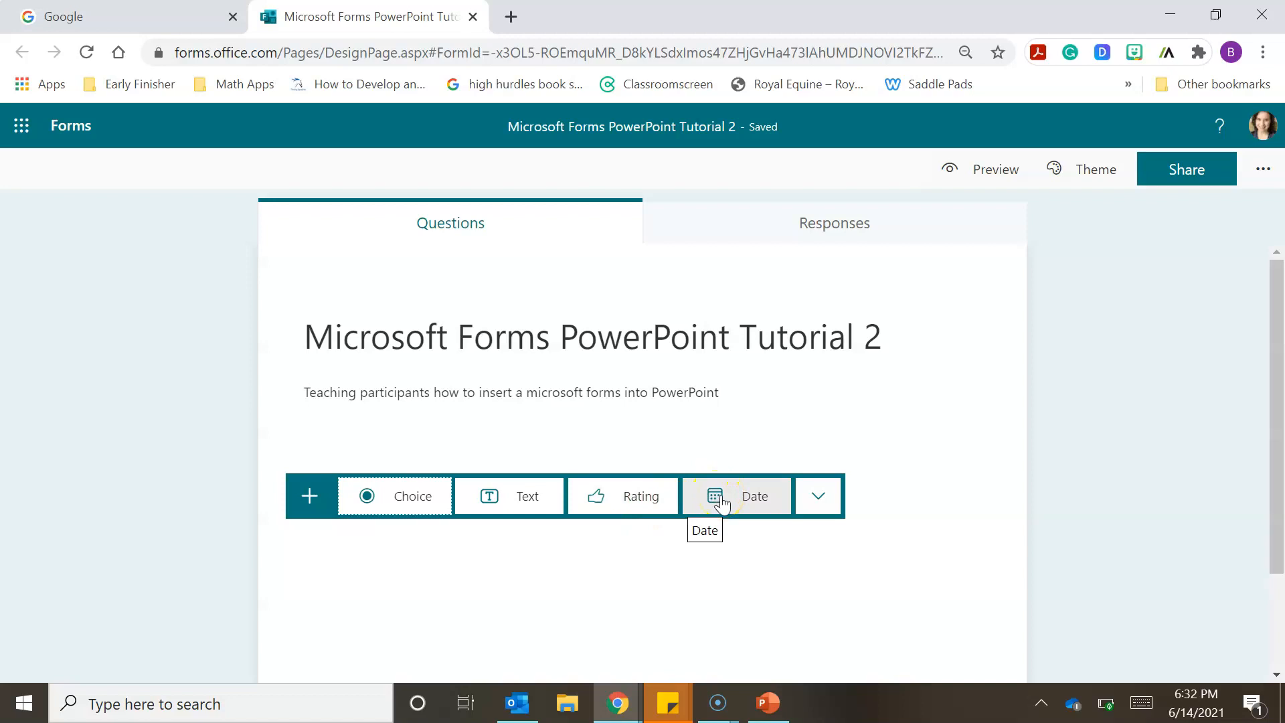
pyautogui.click(825, 499)
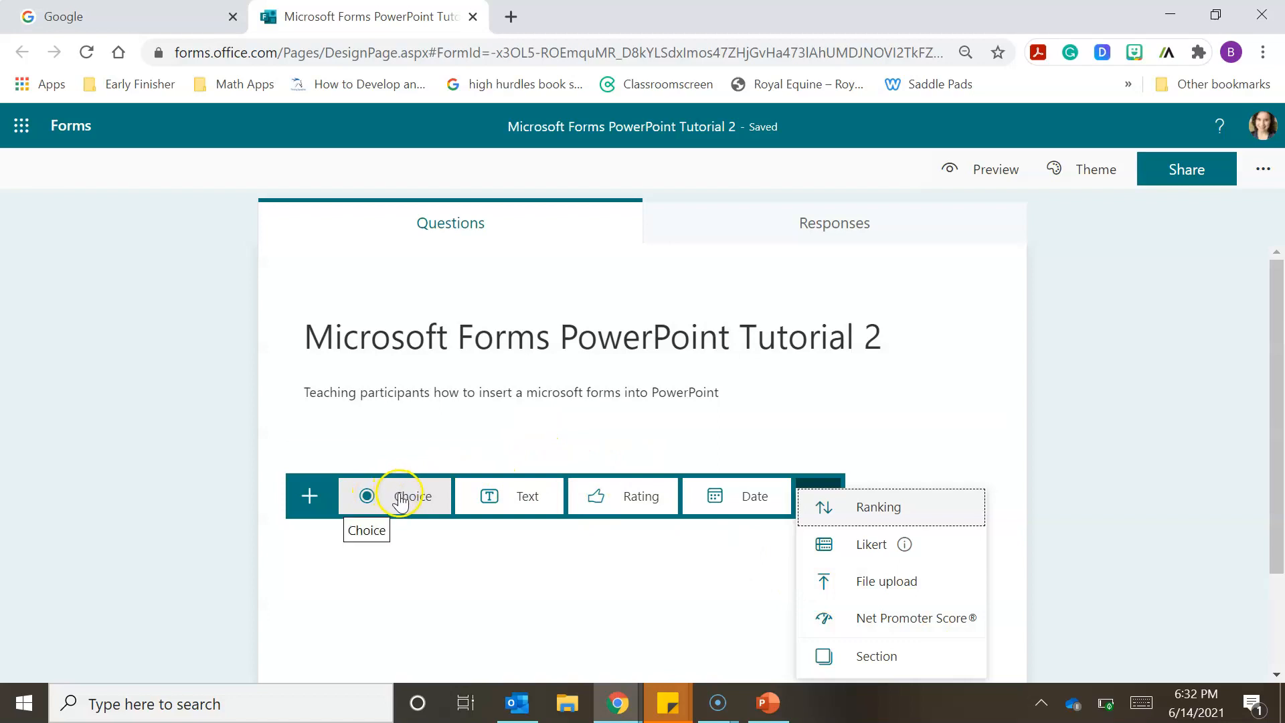
pyautogui.click(407, 499)
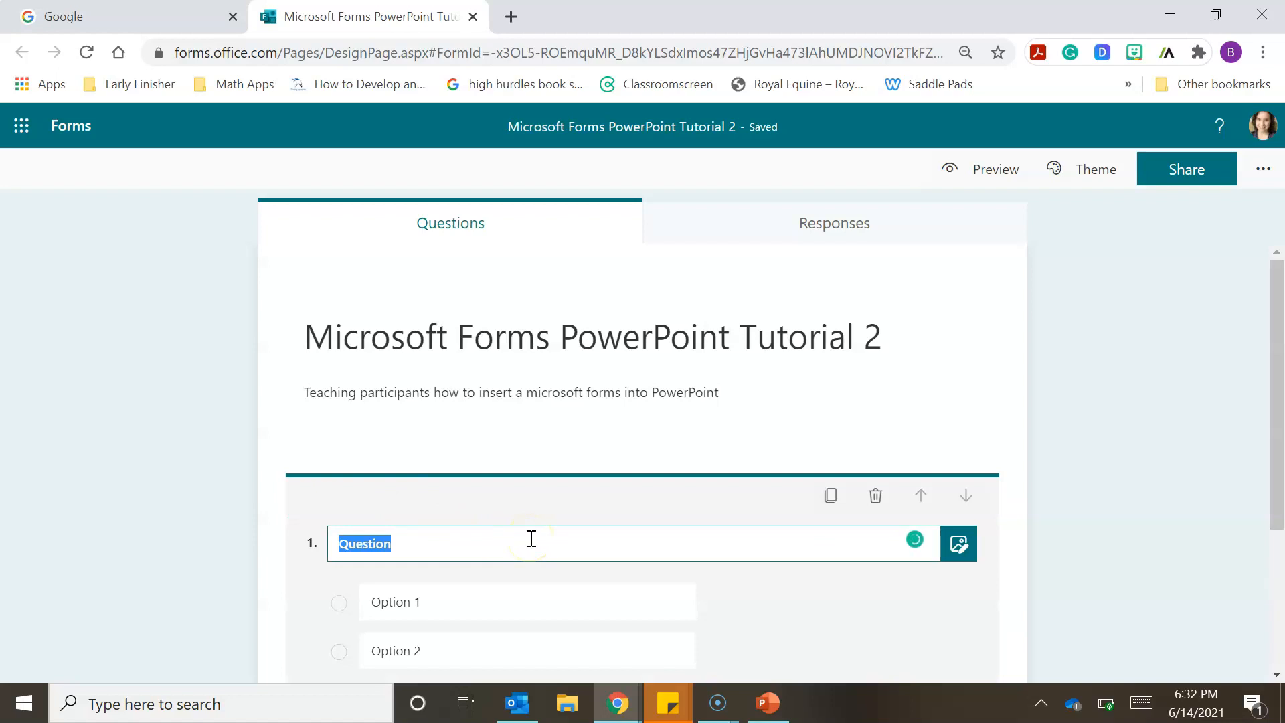
pyautogui.write('Wh')
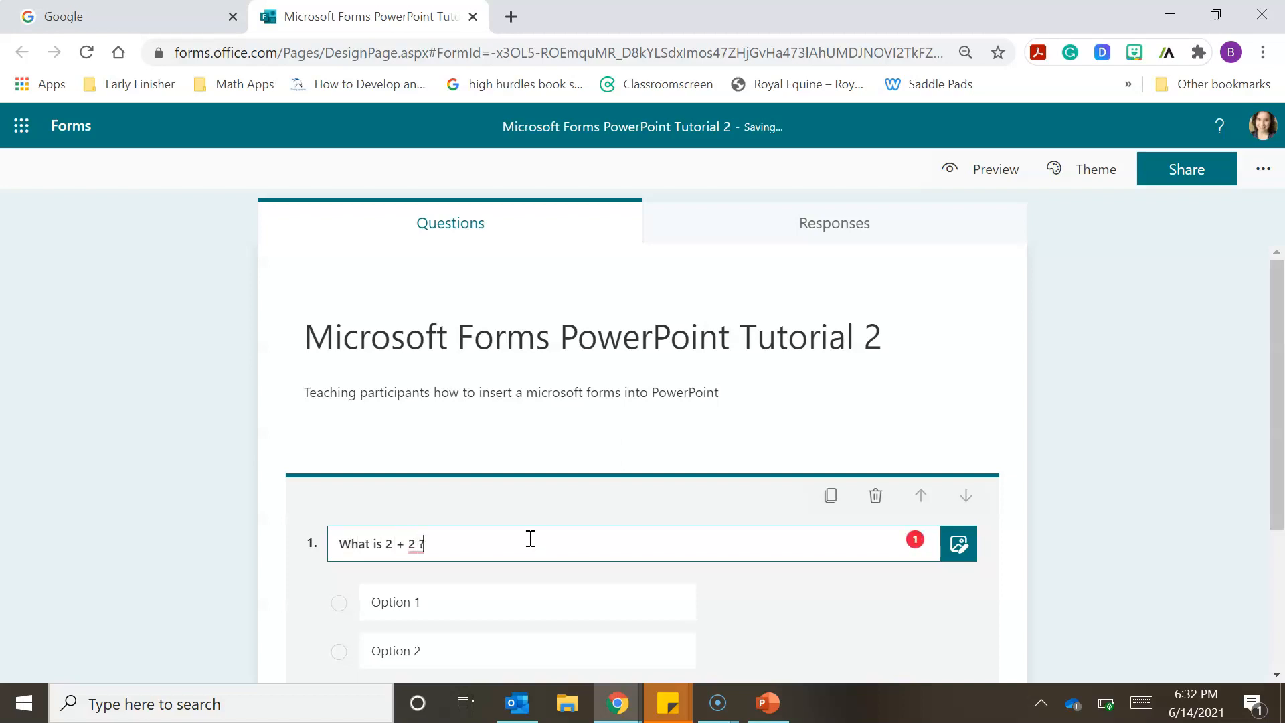
# - Fill in the question's first two answer options as 0 and 4
pyautogui.click(440, 607)
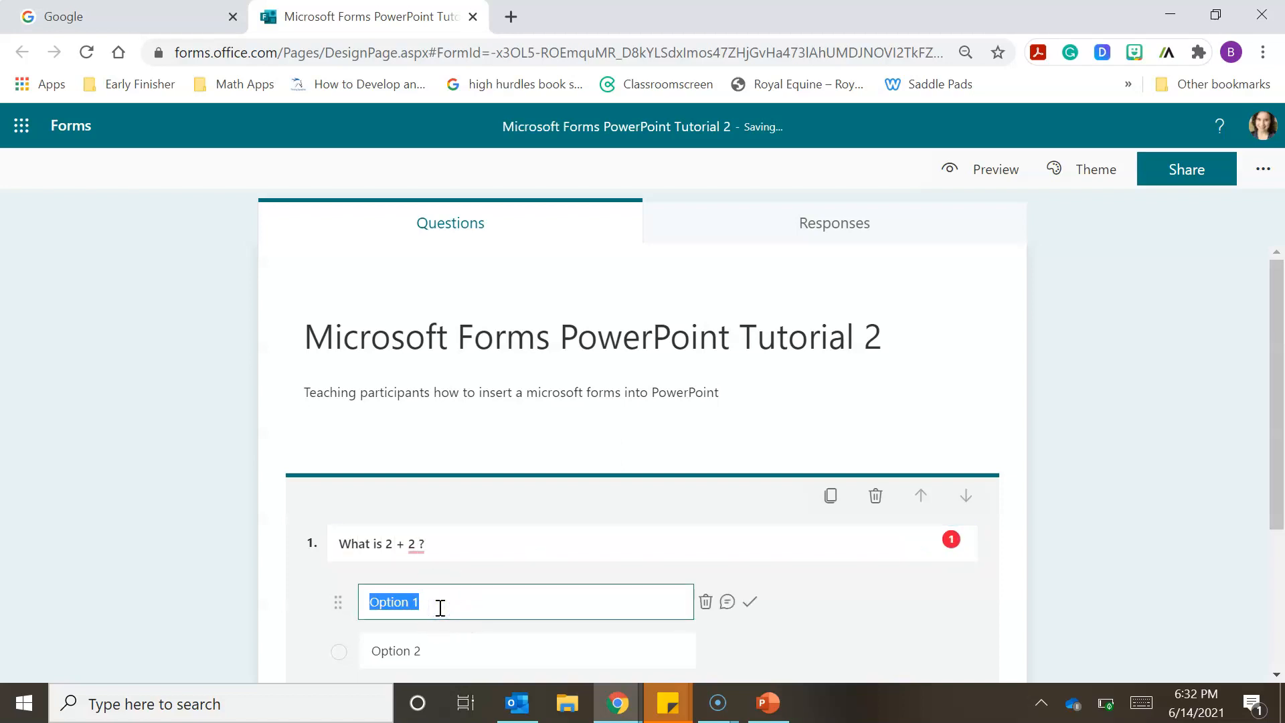
pyautogui.write('0')
pyautogui.click(431, 649)
pyautogui.write('4')
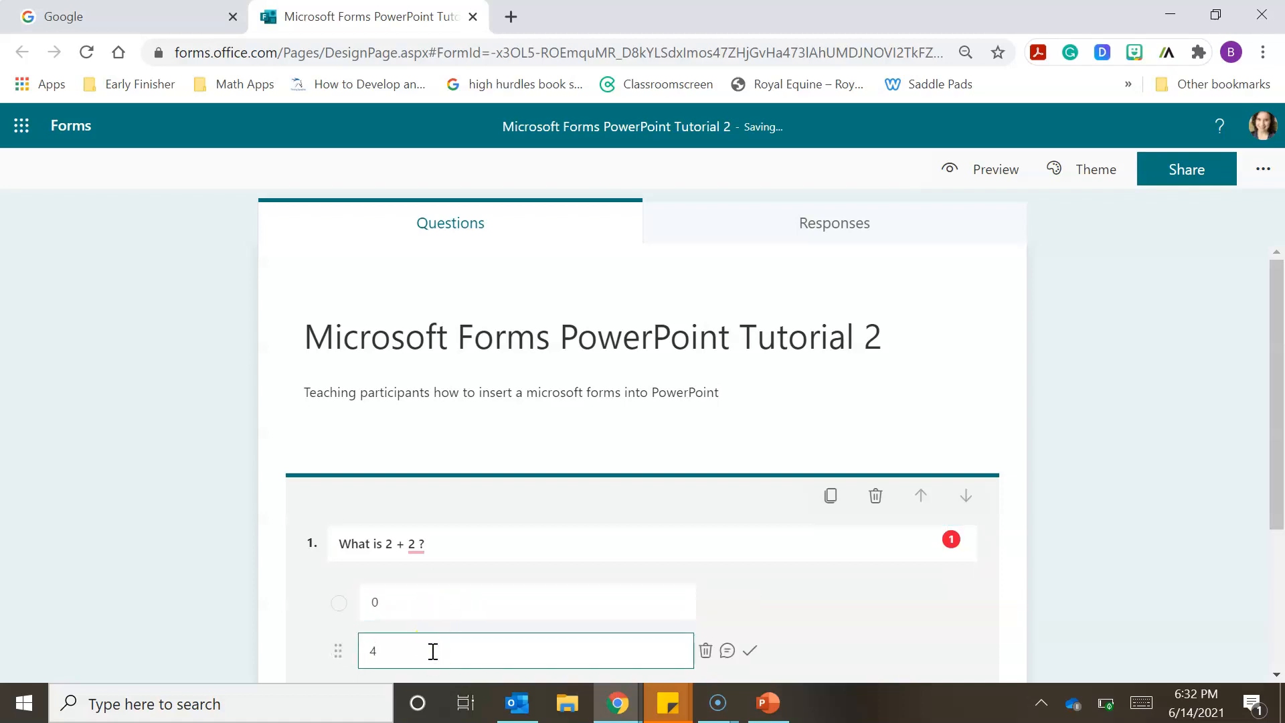
# - Reopen the "What is 2 + 2 ?" question and add a third answer option, 5
pyautogui.moveTo(1278, 361); pyautogui.dragTo(1280, 437)
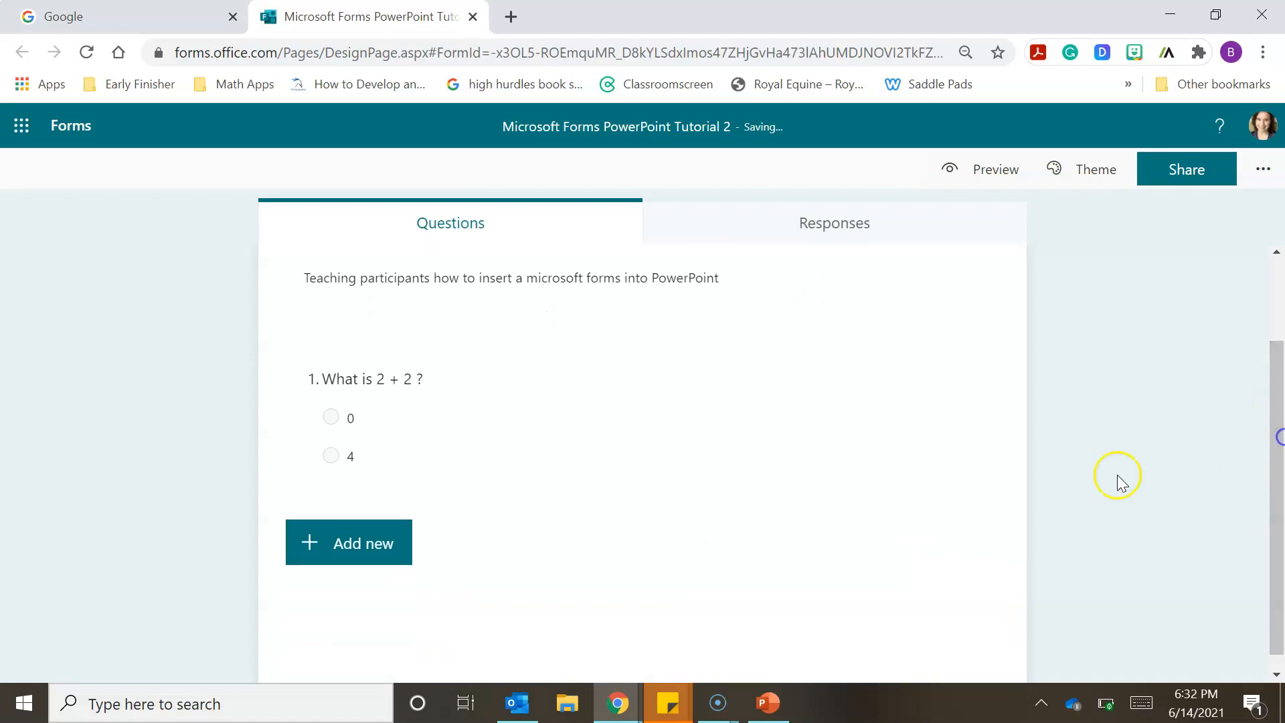
pyautogui.scroll(2, 401, 423)
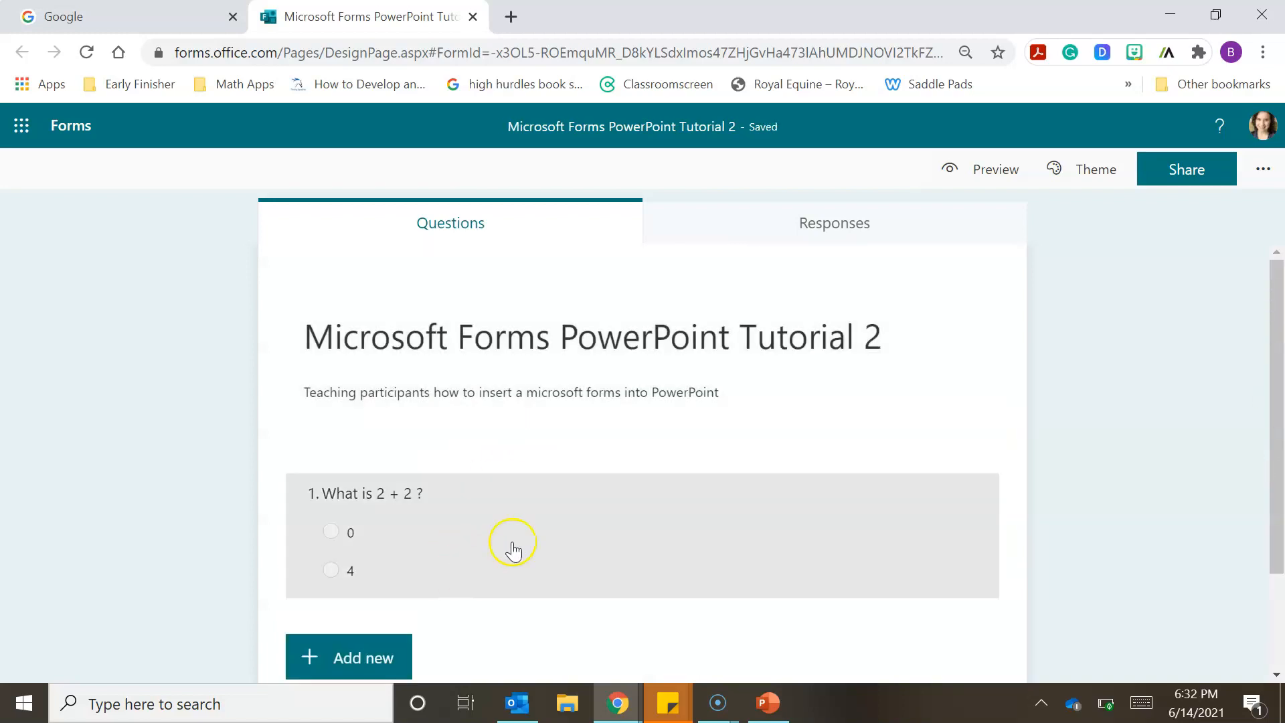
pyautogui.moveTo(1280, 481); pyautogui.dragTo(1283, 603)
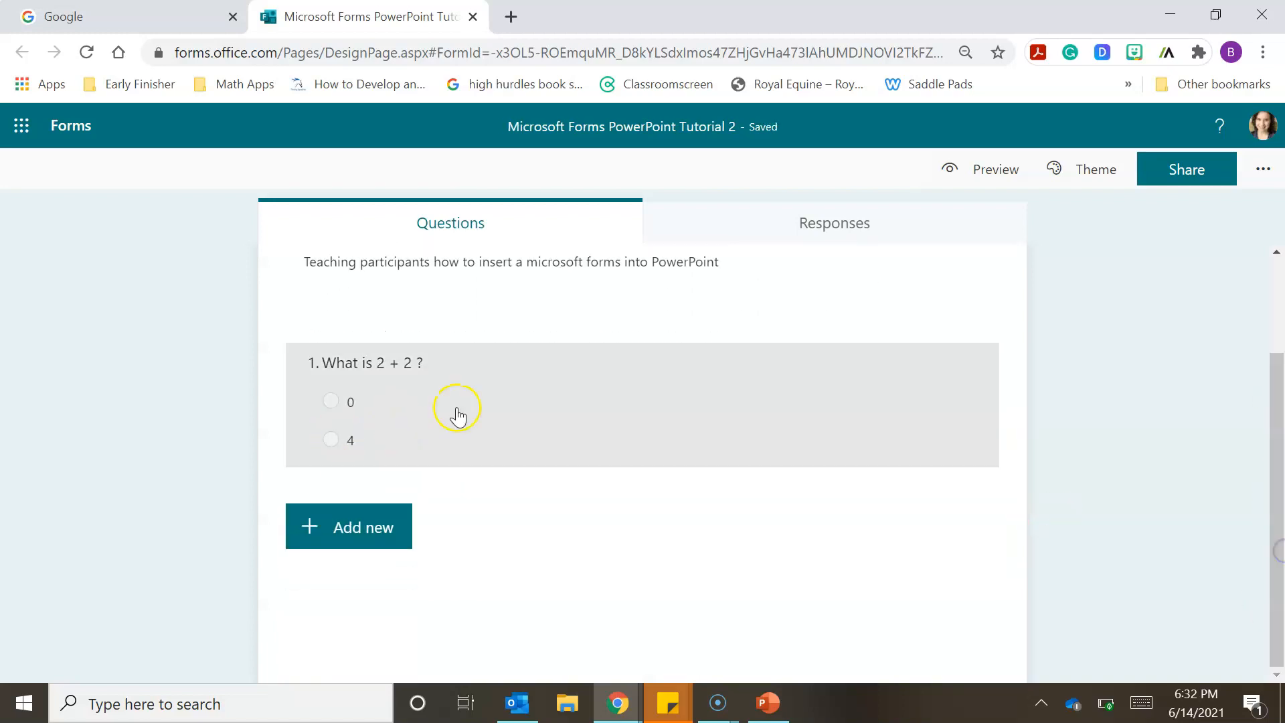
pyautogui.click(524, 420)
pyautogui.click(402, 538)
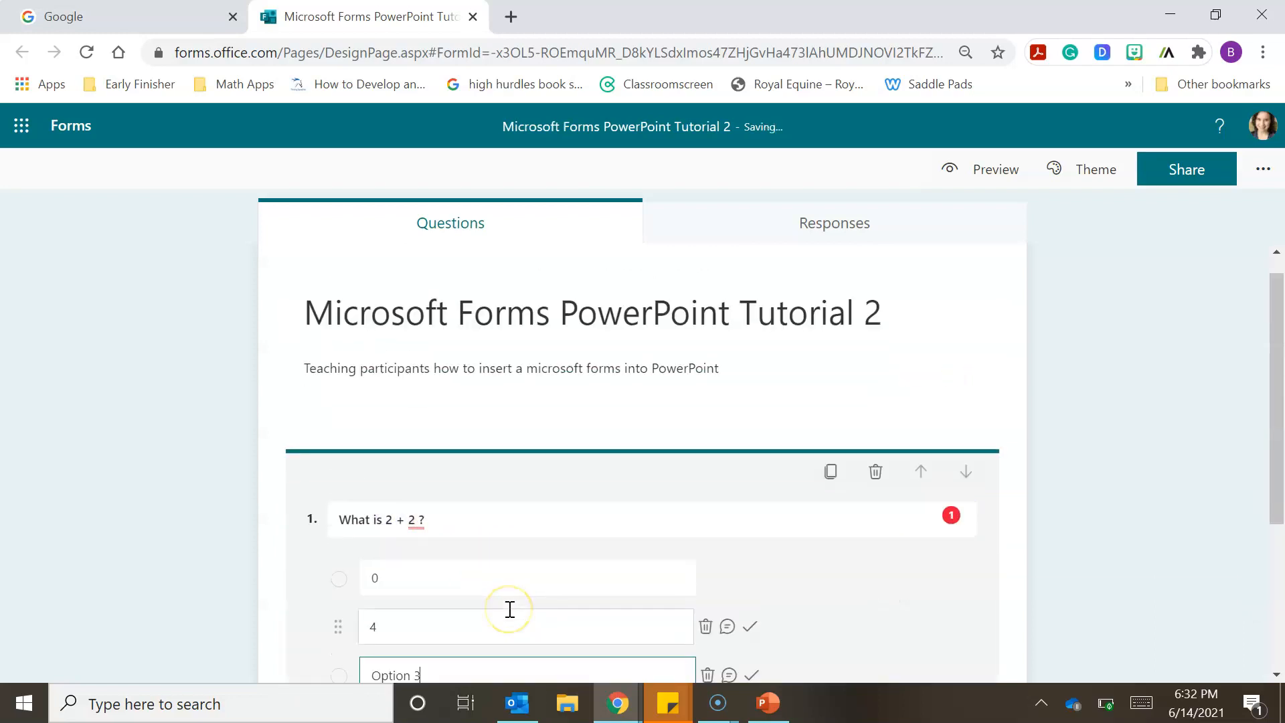
pyautogui.press('BackSpace')
pyautogui.press('BackSpace')
pyautogui.press('BackSpace')
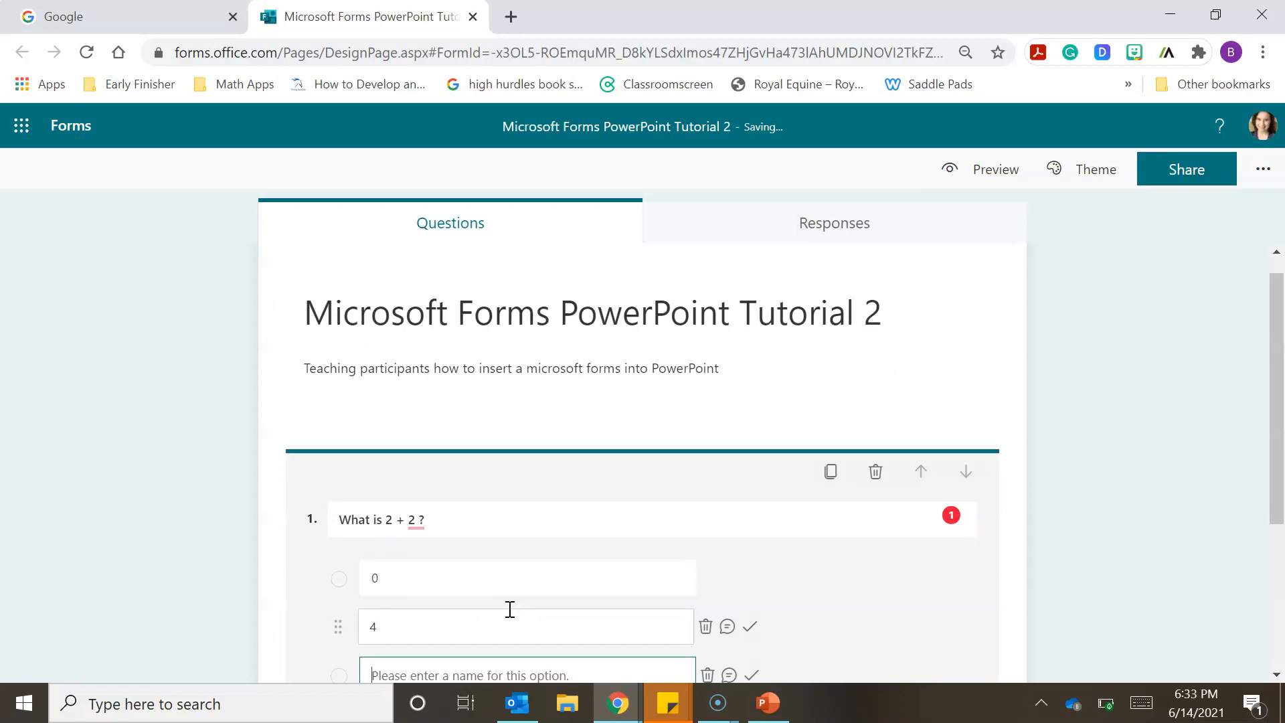
pyautogui.write('5')
# - Add a fourth answer option, 6, to the "What is 2 + 2 ?" question
pyautogui.click(1196, 510)
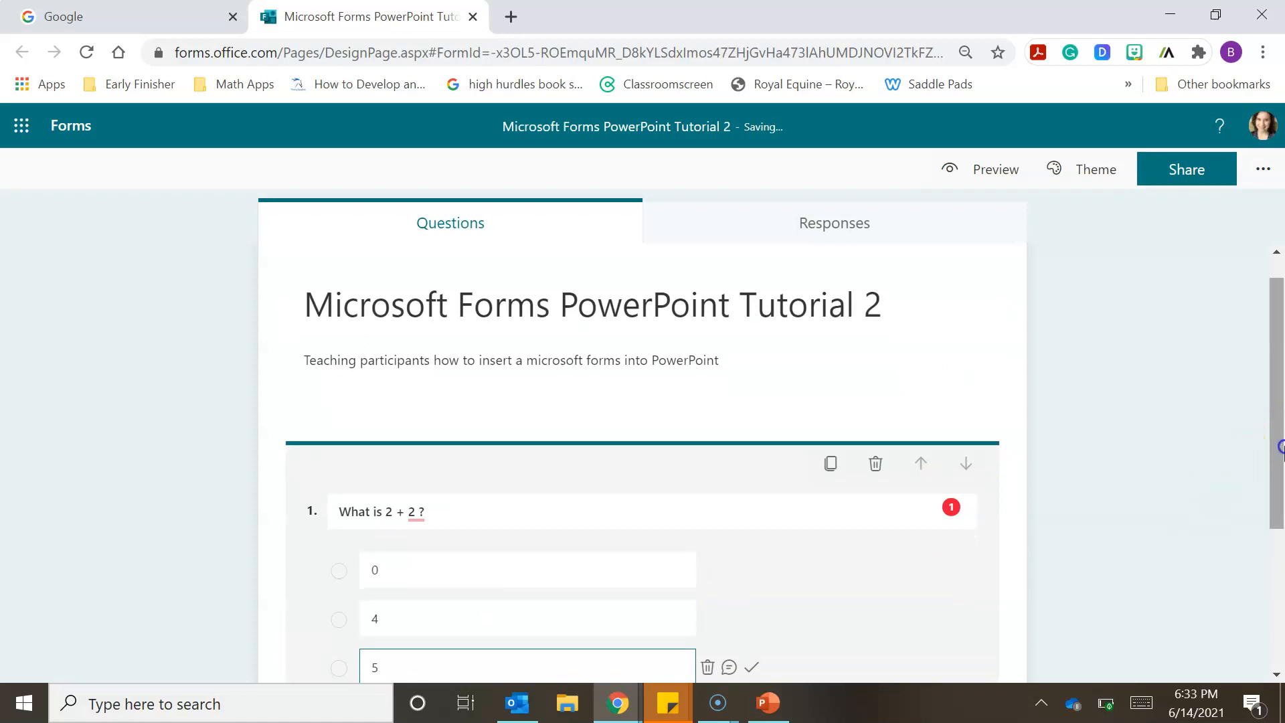
pyautogui.click(410, 477)
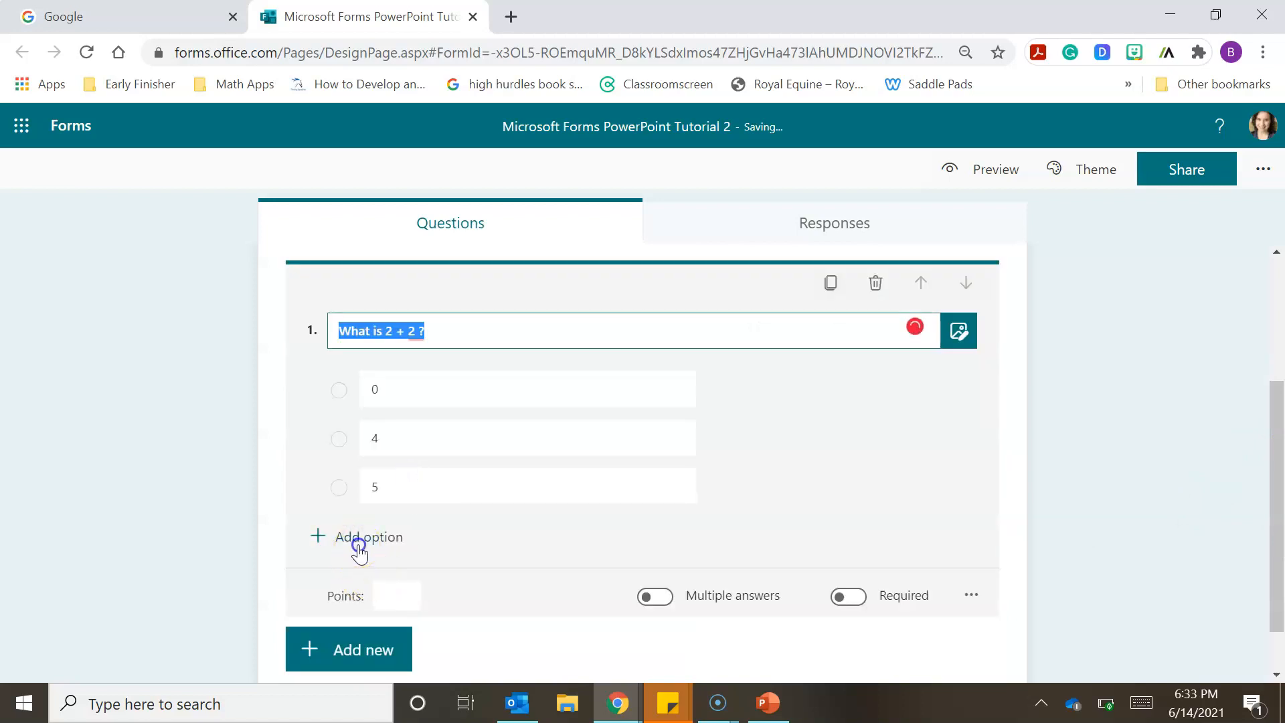
pyautogui.scroll(3, 401, 543)
pyautogui.scroll(-1, 624, 624)
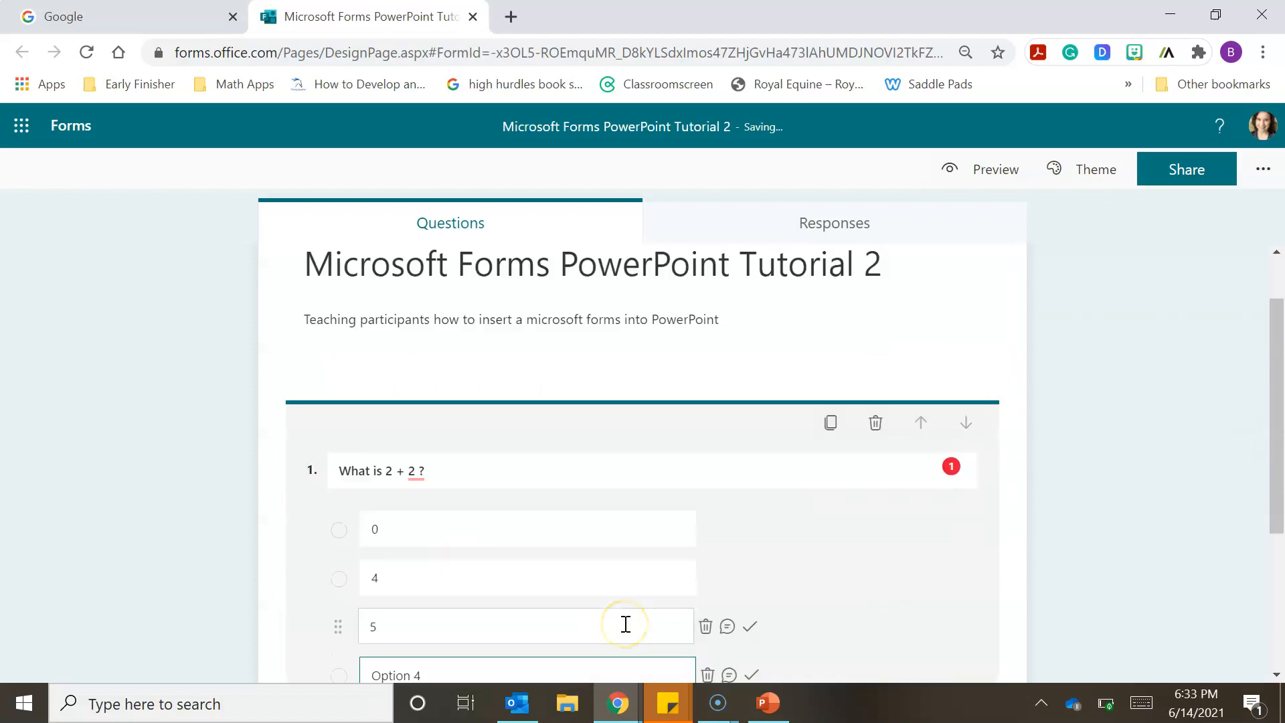
pyautogui.press('BackSpace')
pyautogui.press('BackSpace')
pyautogui.press('BackSpace')
pyautogui.press('BackSpace')
pyautogui.press('BackSpace')
pyautogui.press('BackSpace')
pyautogui.write('6')
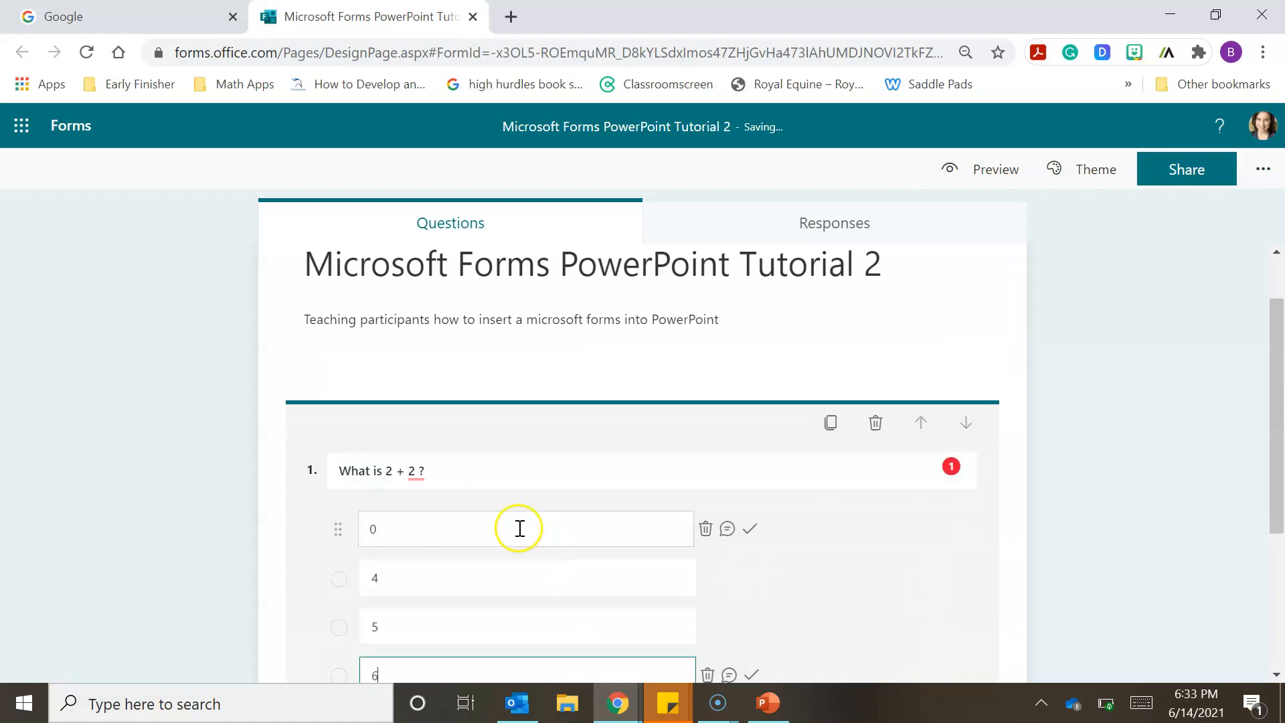
# - Reopen the "What is 2 + 2 ?" question and mark the option 4 as the correct answer
pyautogui.scroll(1, 736, 575)
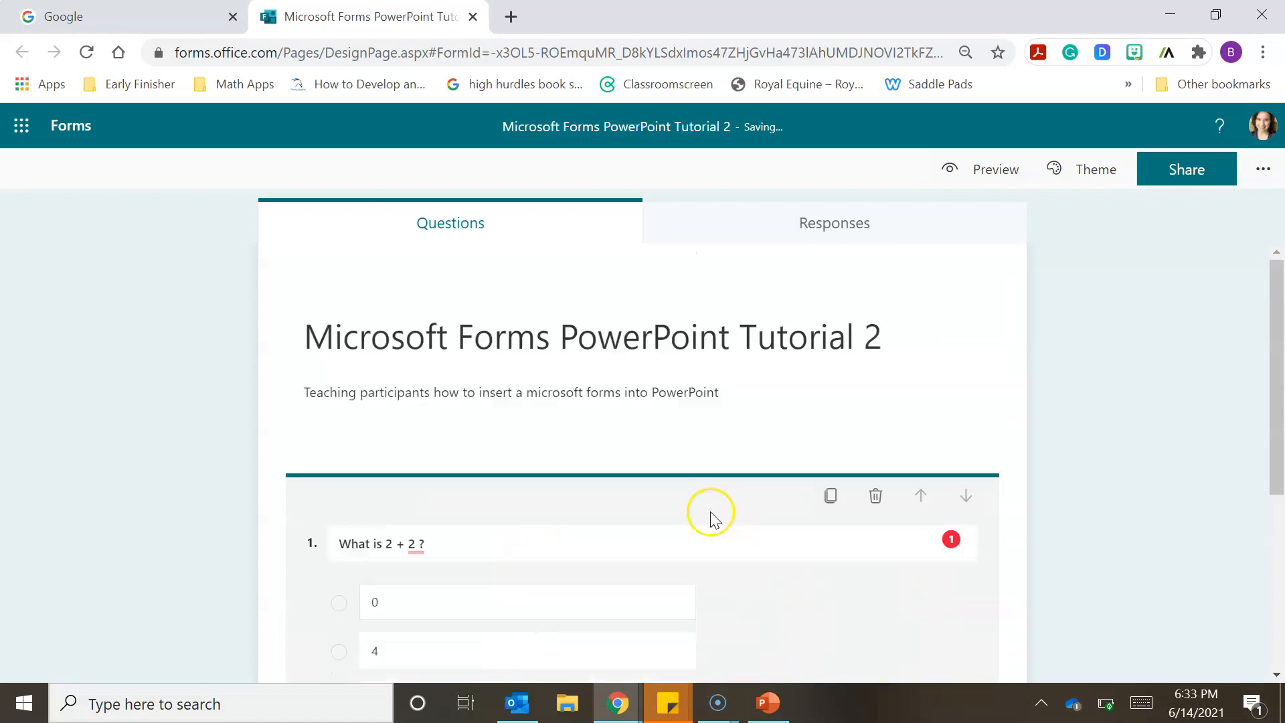
pyautogui.scroll(-2, 737, 435)
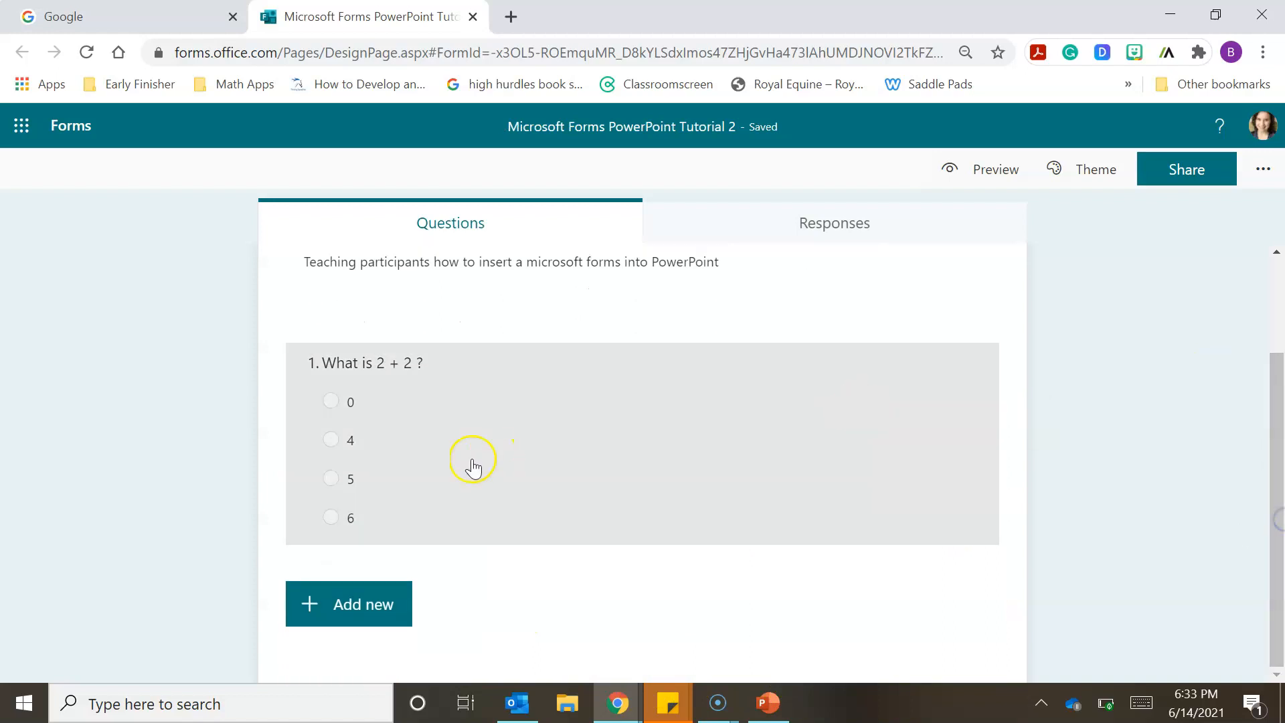
pyautogui.click(473, 464)
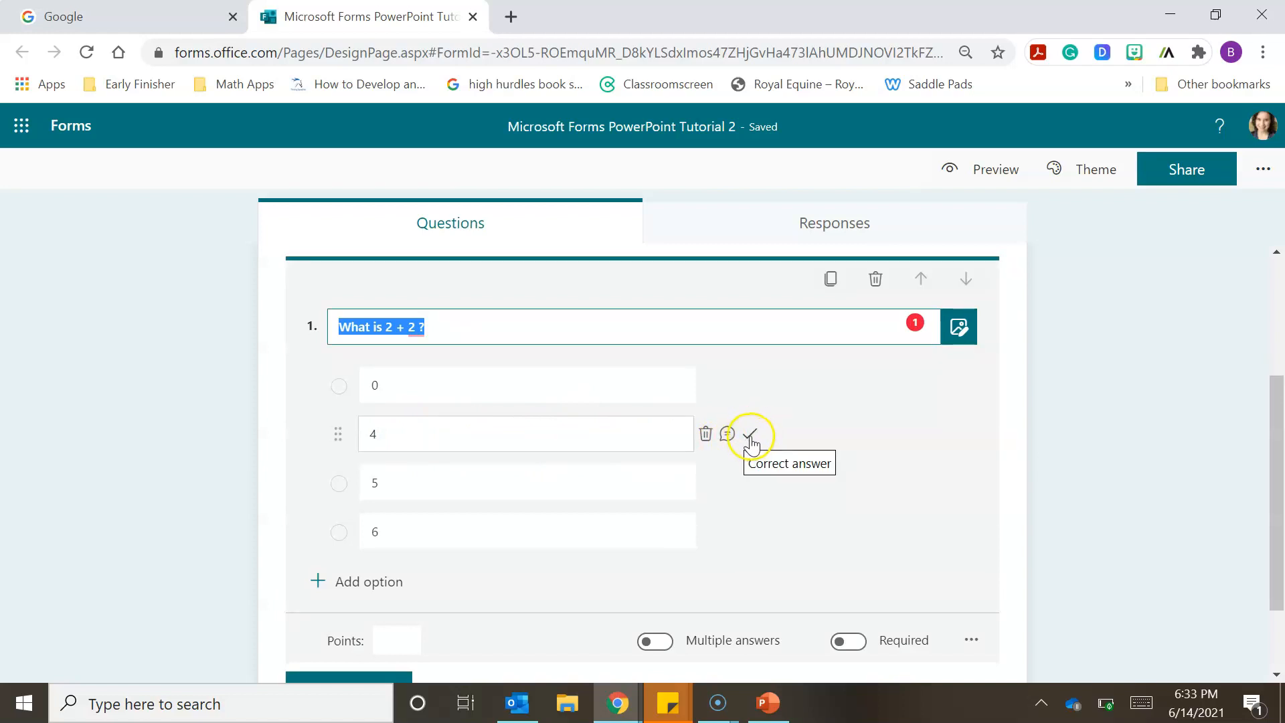
pyautogui.click(751, 436)
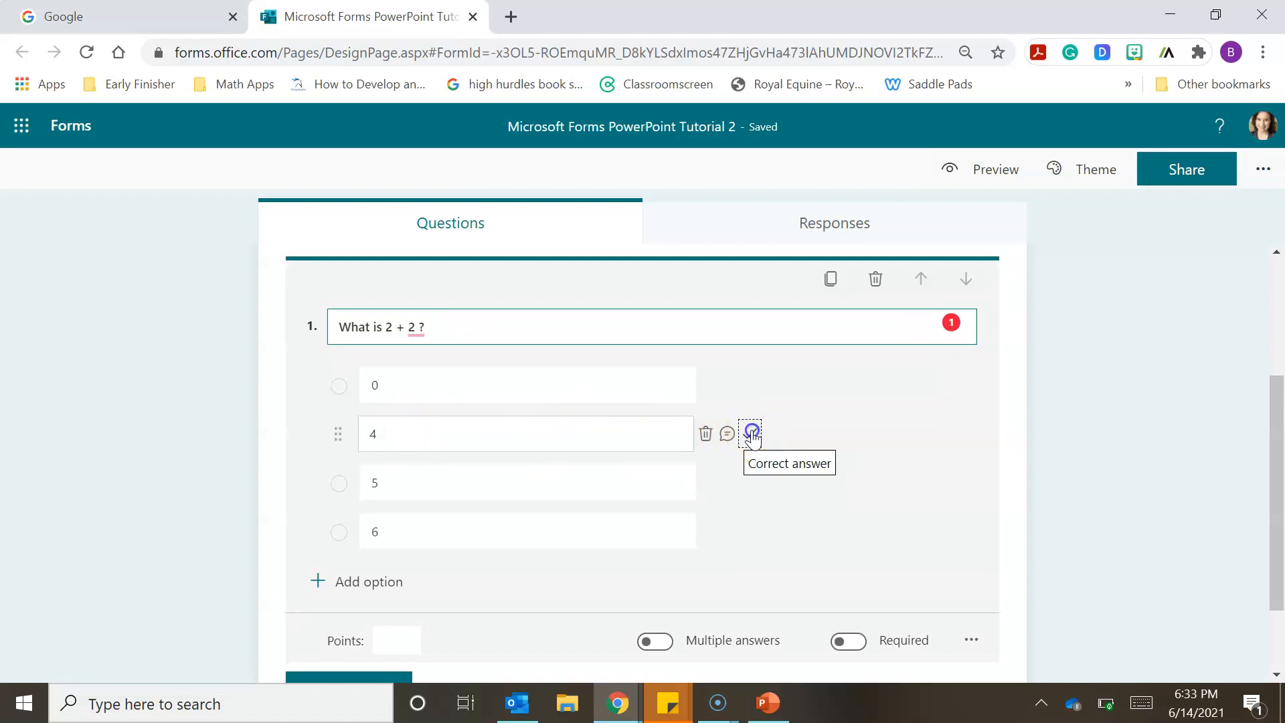
pyautogui.scroll(3, 751, 436)
pyautogui.scroll(-1, 1280, 467)
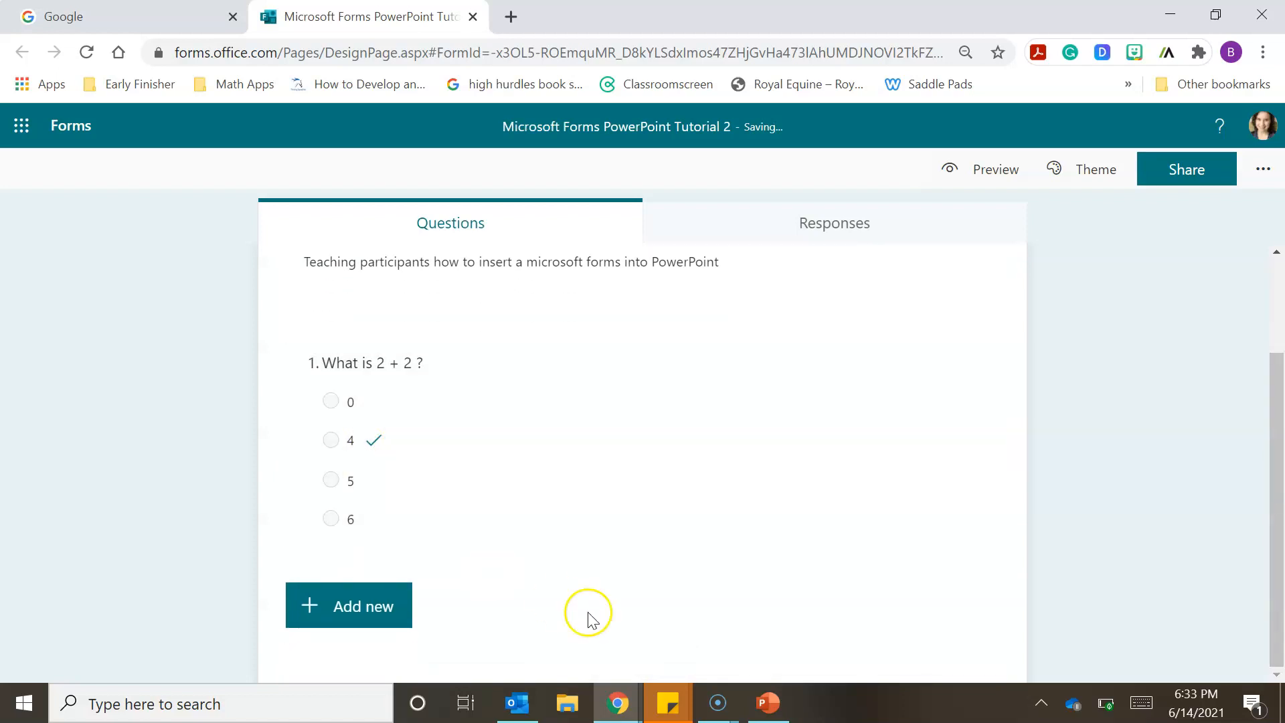
# - Add a second Choice question to the quiz with the text "What is 3 + 6?"
pyautogui.scroll(2, 599, 616)
pyautogui.scroll(-1, 431, 624)
pyautogui.scroll(-1, 430, 621)
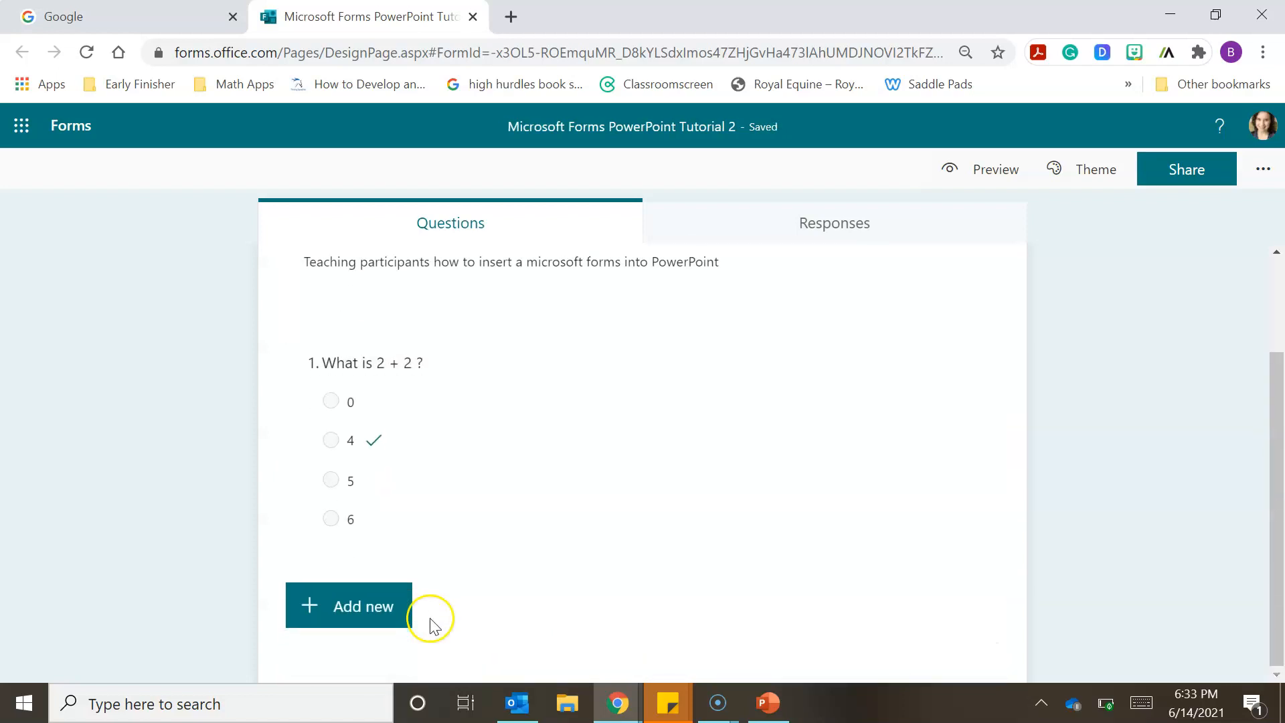
pyautogui.click(360, 610)
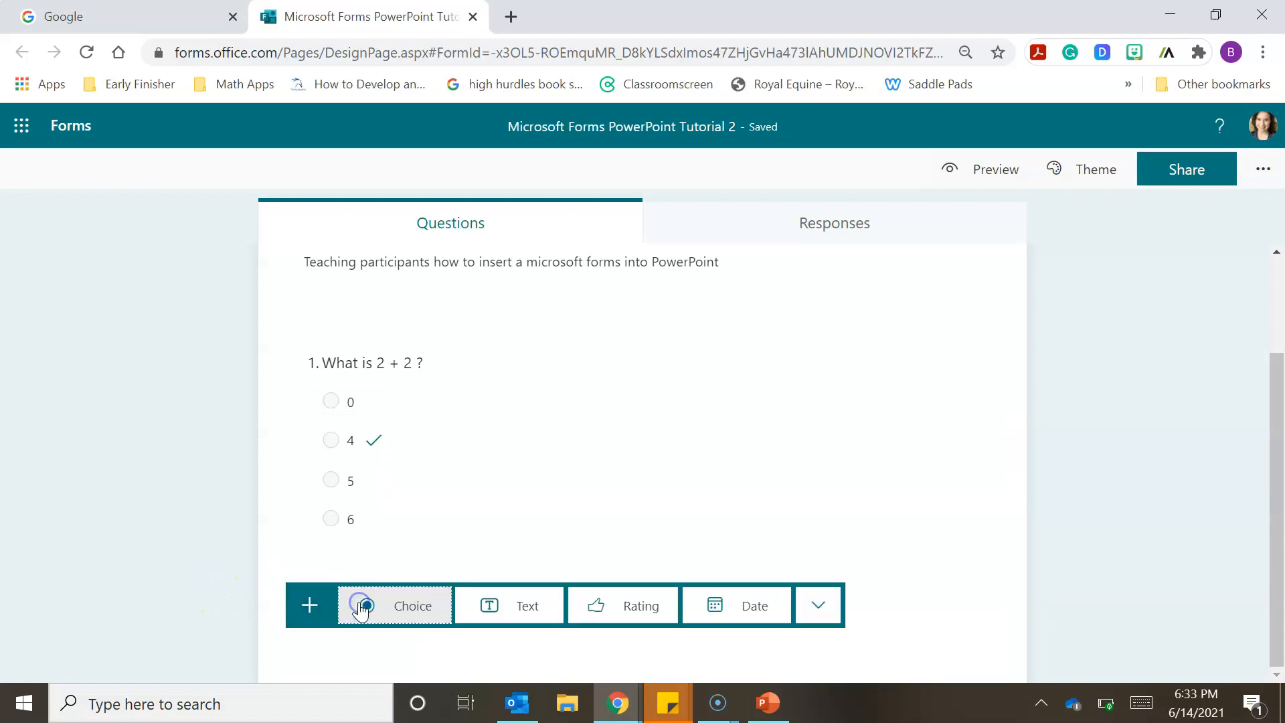
pyautogui.click(402, 606)
pyautogui.write('What is 3 +')
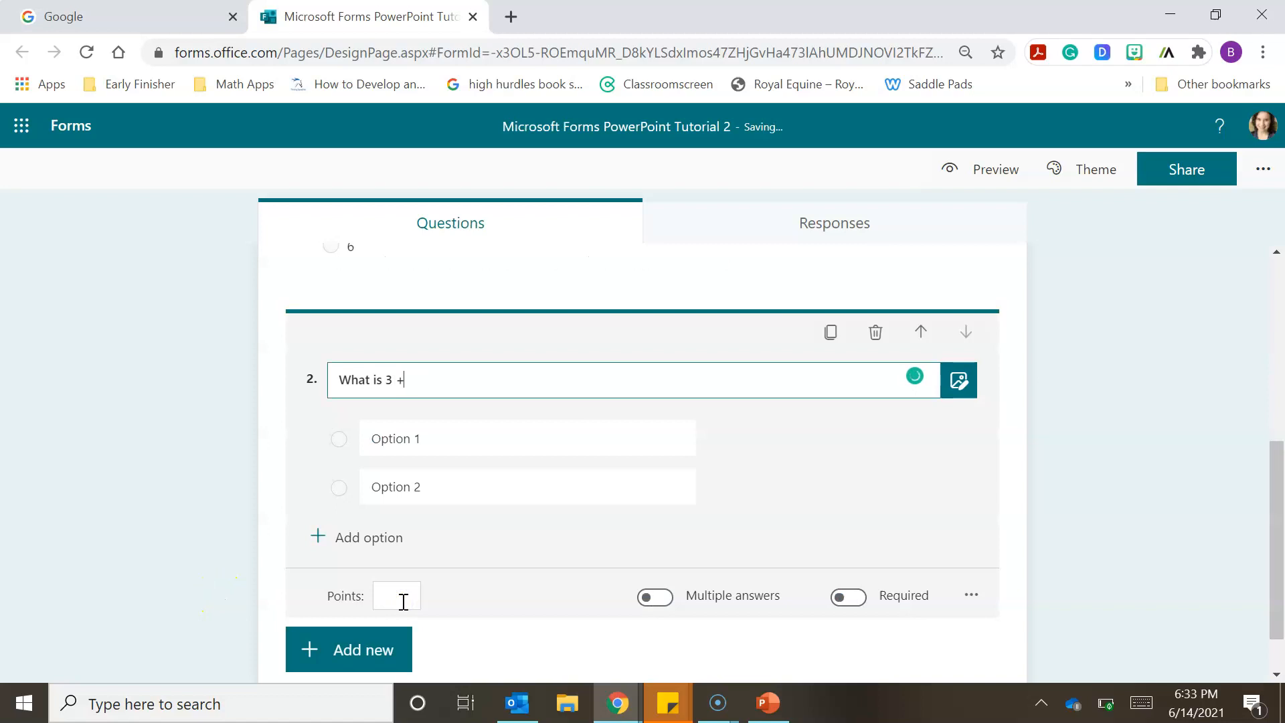
pyautogui.write(' 6?')
# - Fill in the first two answer options of the "What is 3 + 6?" question as 9 and 18
pyautogui.click(426, 438)
pyautogui.write('9')
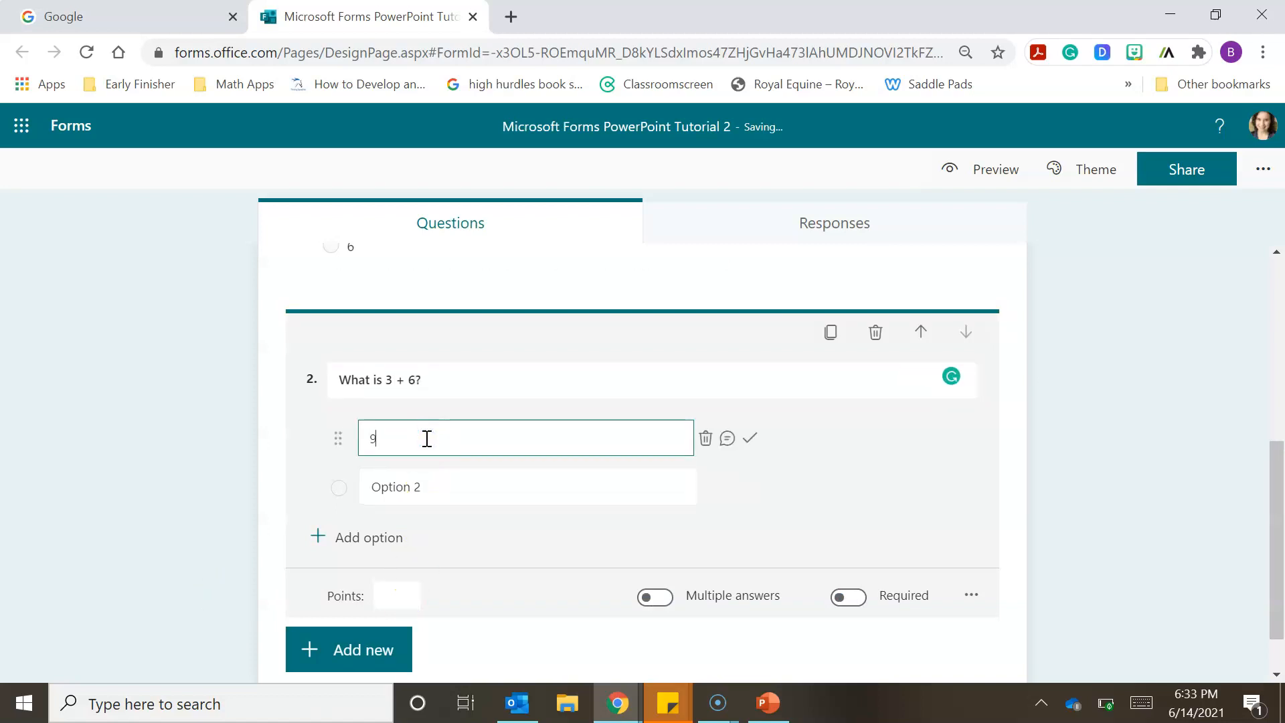
pyautogui.click(432, 488)
pyautogui.write('18')
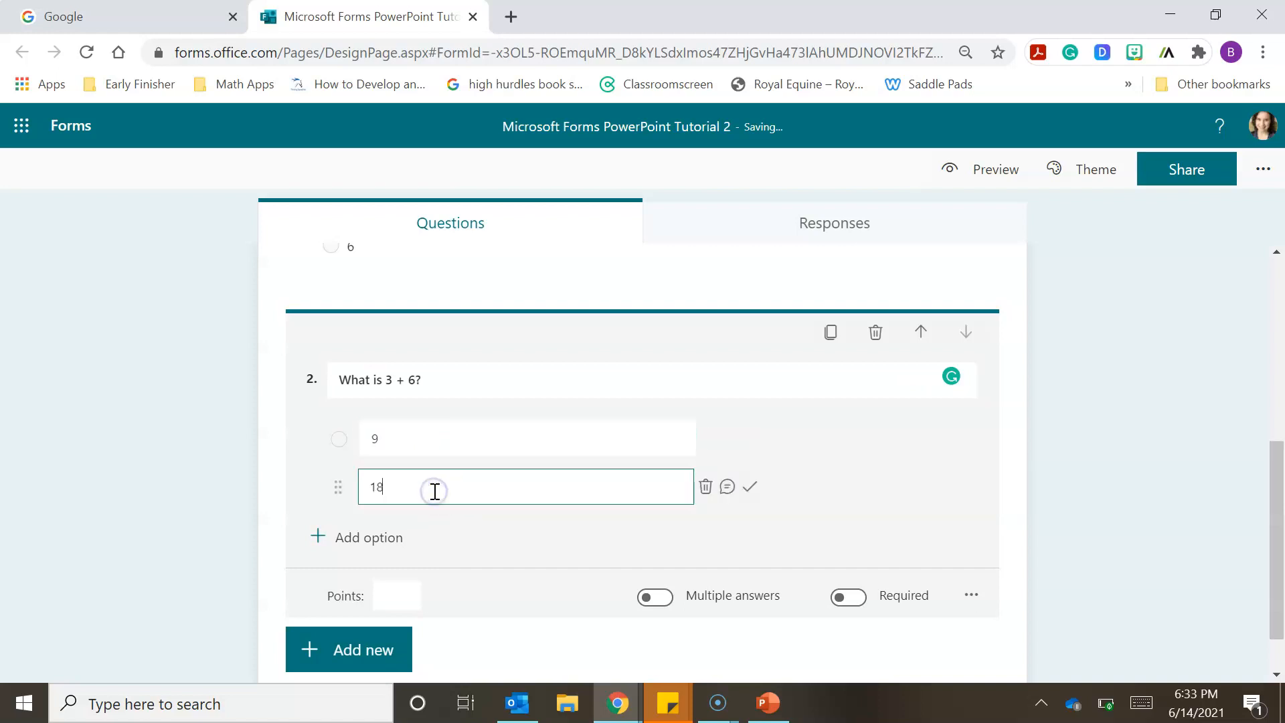
# - Add a third and a fourth answer option, 3 and 0, to the "What is 3 + 6?" question
pyautogui.click(377, 535)
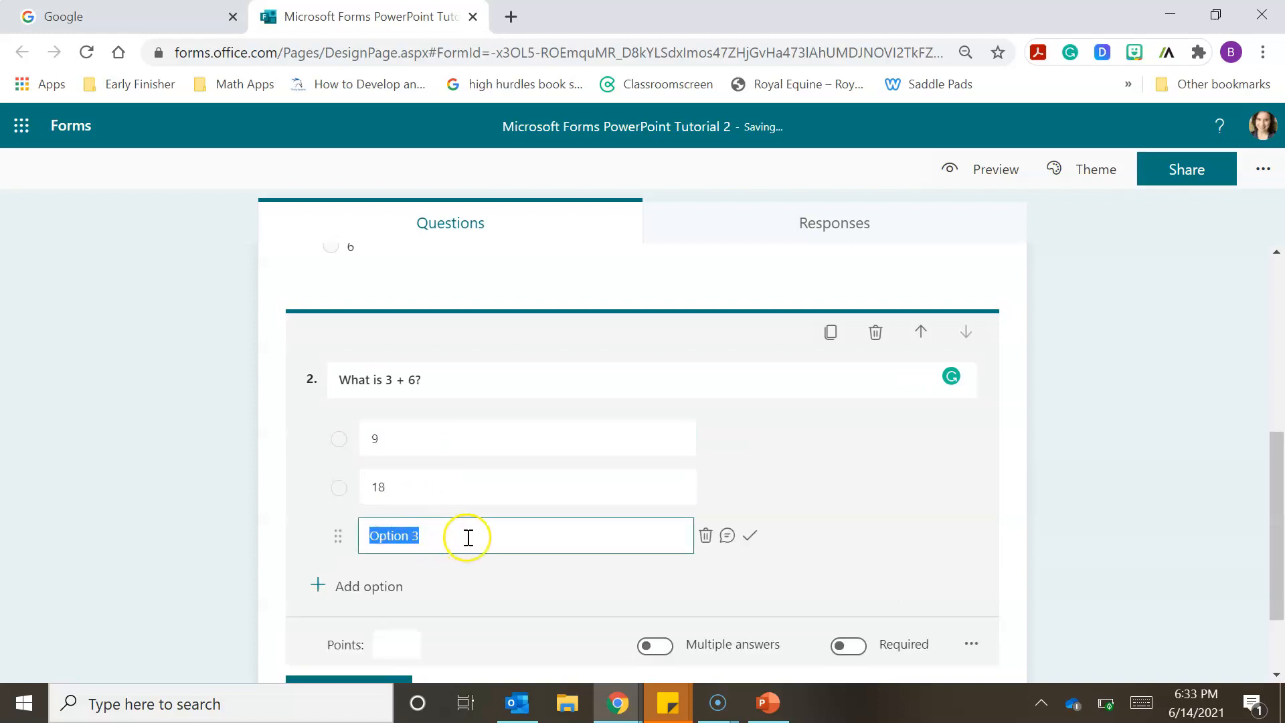
pyautogui.press('BackSpace')
pyautogui.write('3')
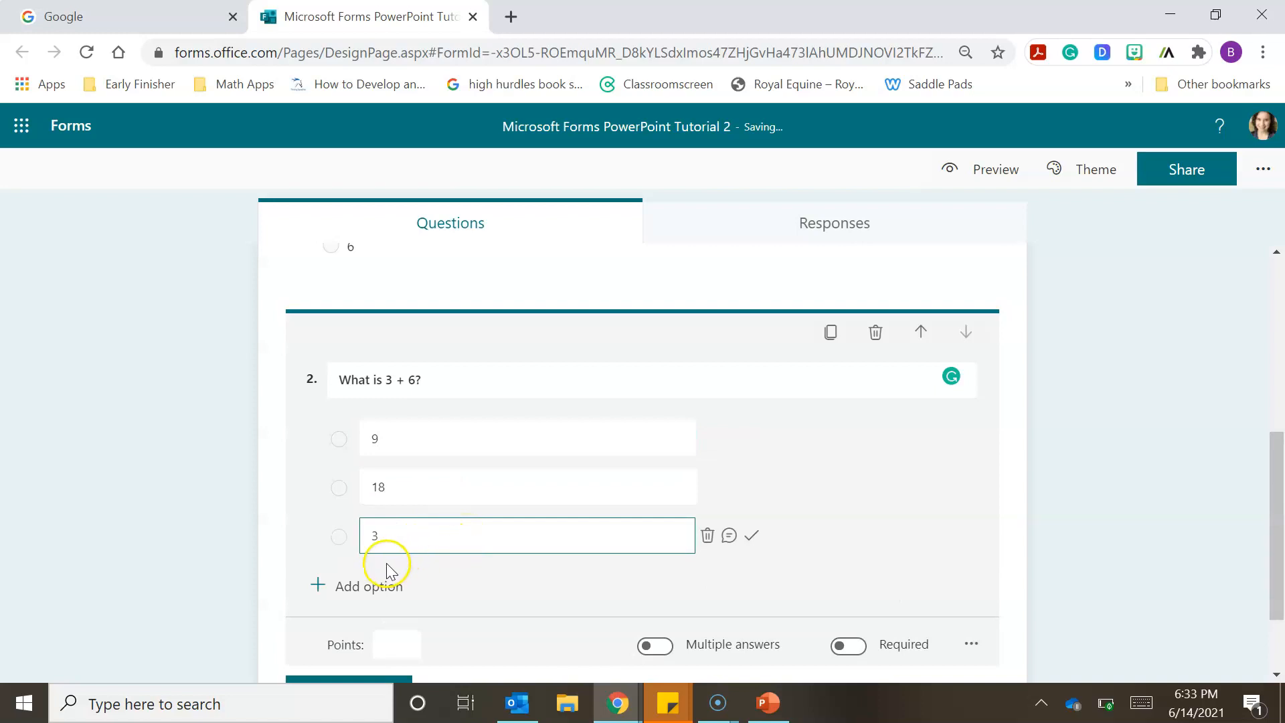
pyautogui.click(393, 590)
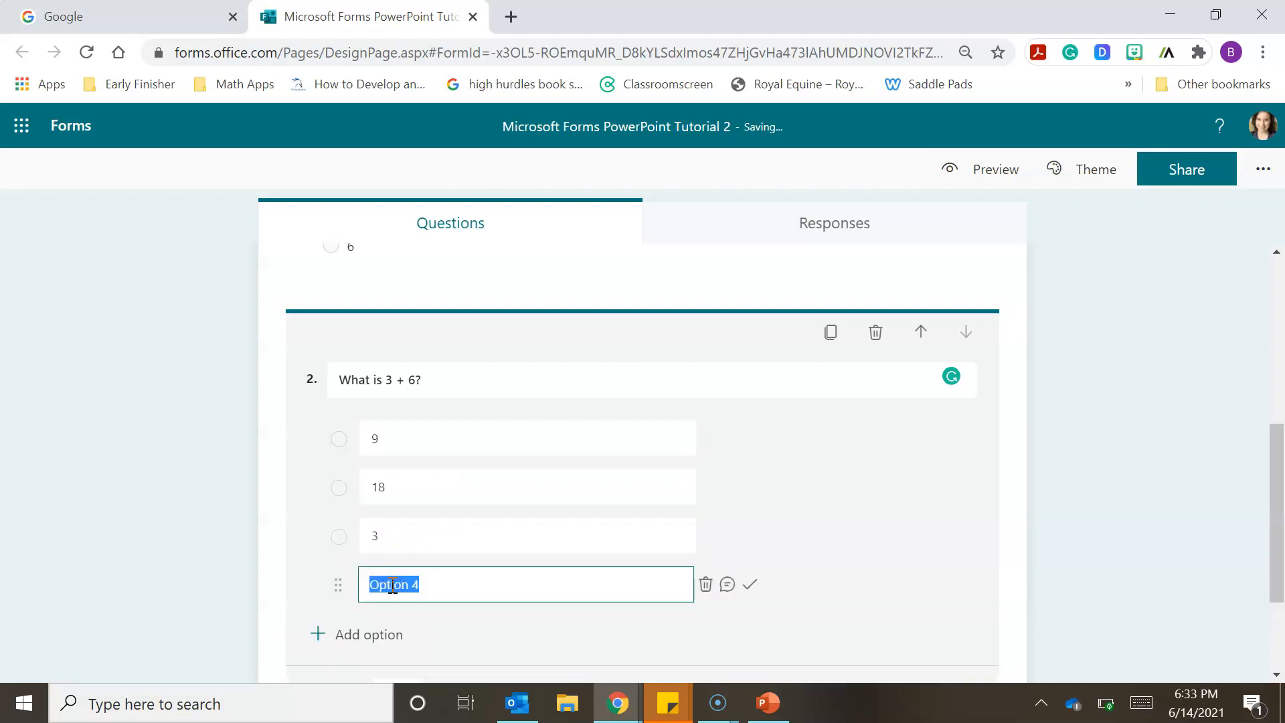
pyautogui.write('0')
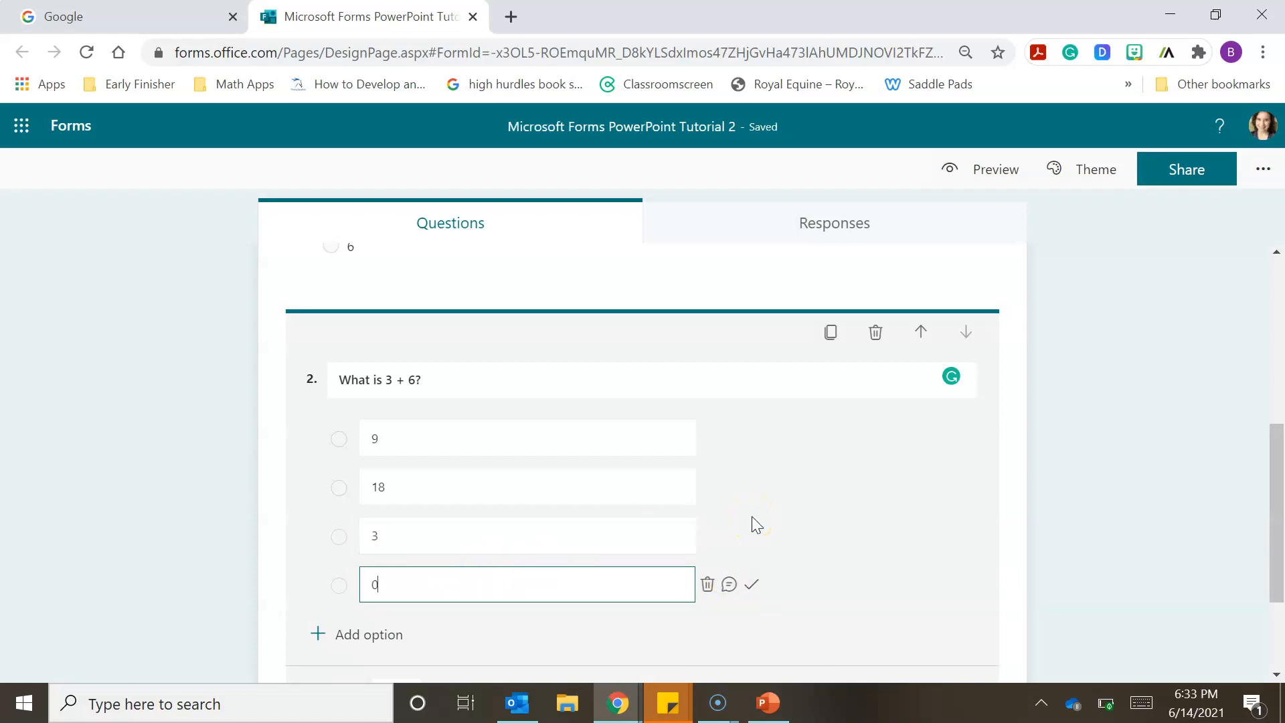
# - Mark the option 9 as the correct answer to the "What is 3 + 6?" question
pyautogui.click(550, 434)
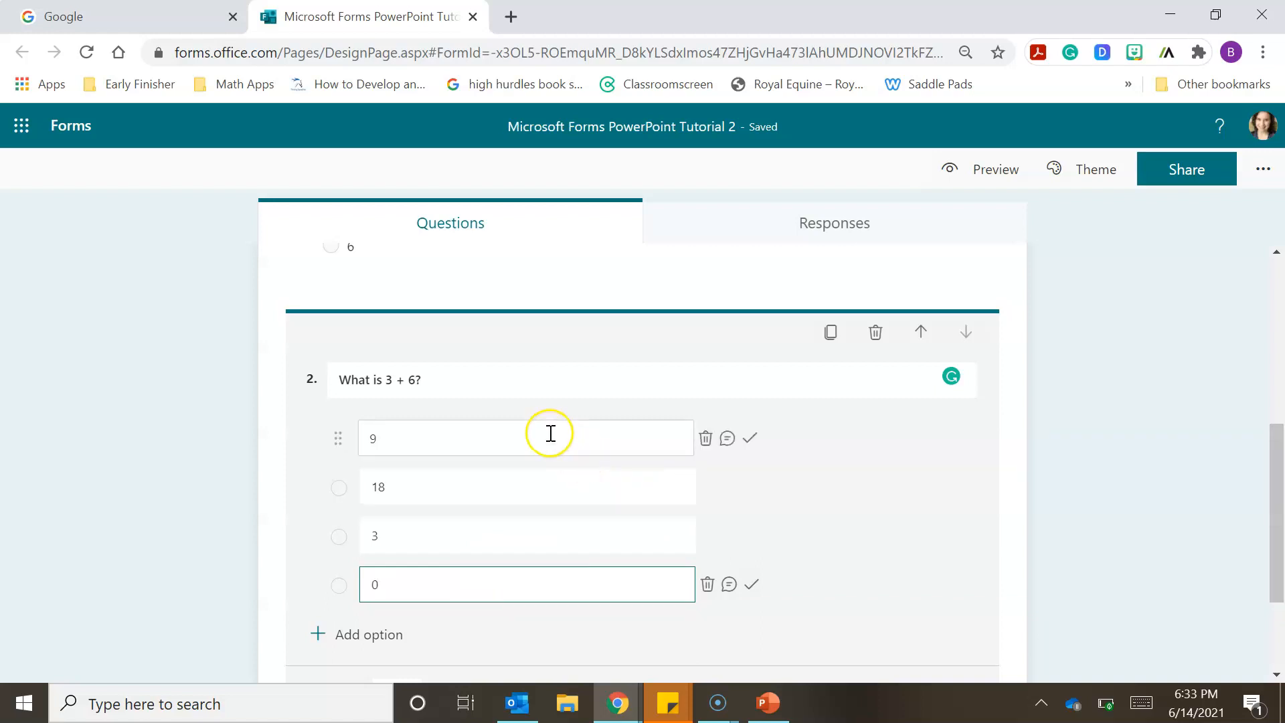
pyautogui.click(751, 439)
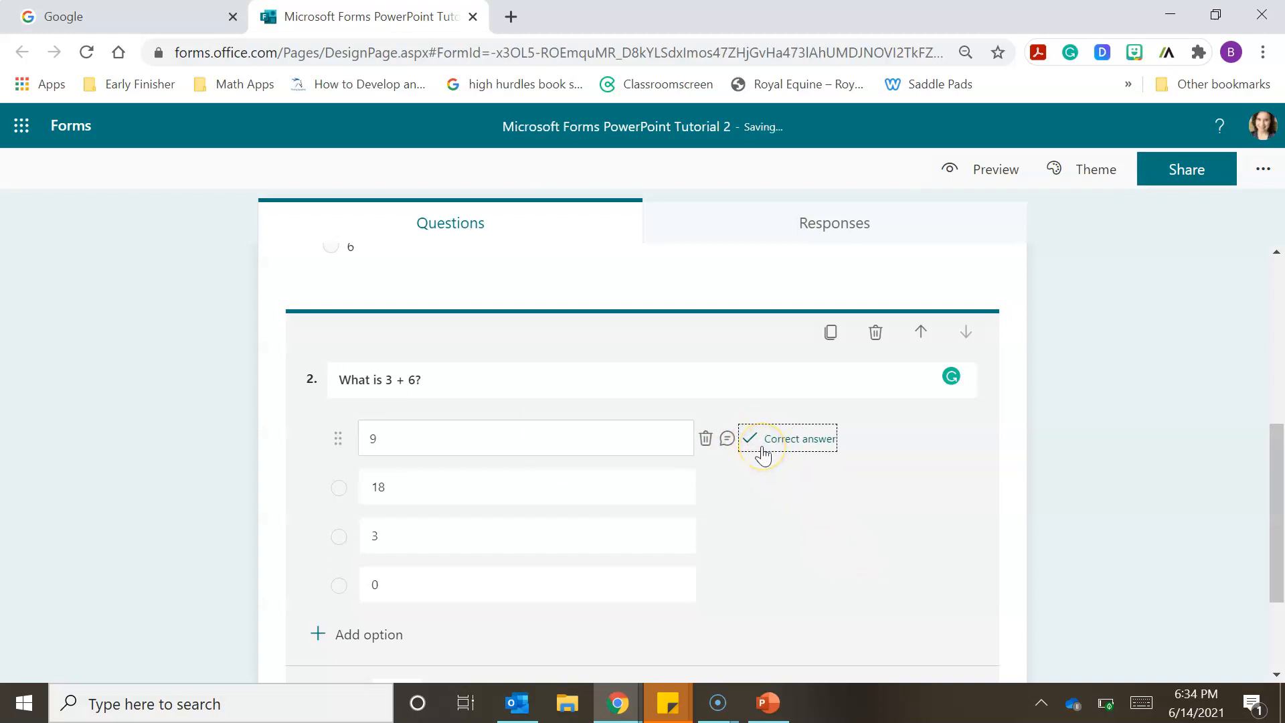
pyautogui.moveTo(1278, 462); pyautogui.dragTo(1280, 528)
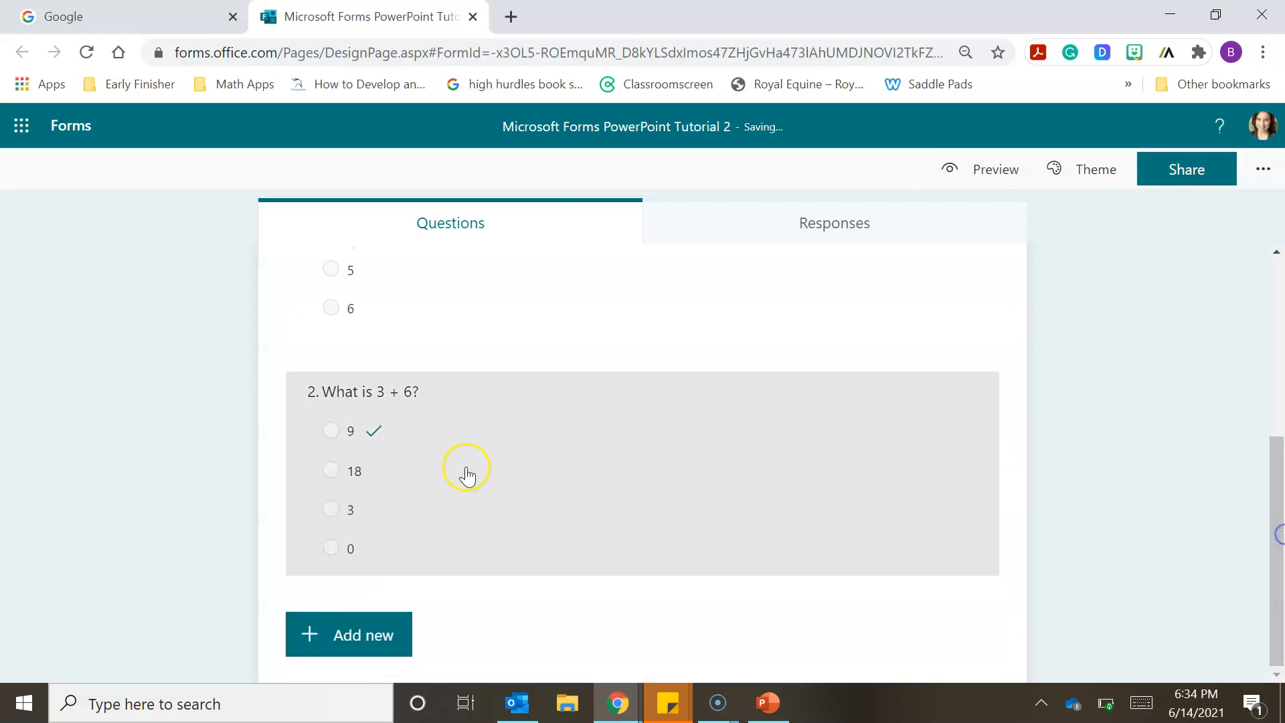
# - Add a third Choice question to the quiz with the text "What is -2 + 0 ?"
pyautogui.click(377, 648)
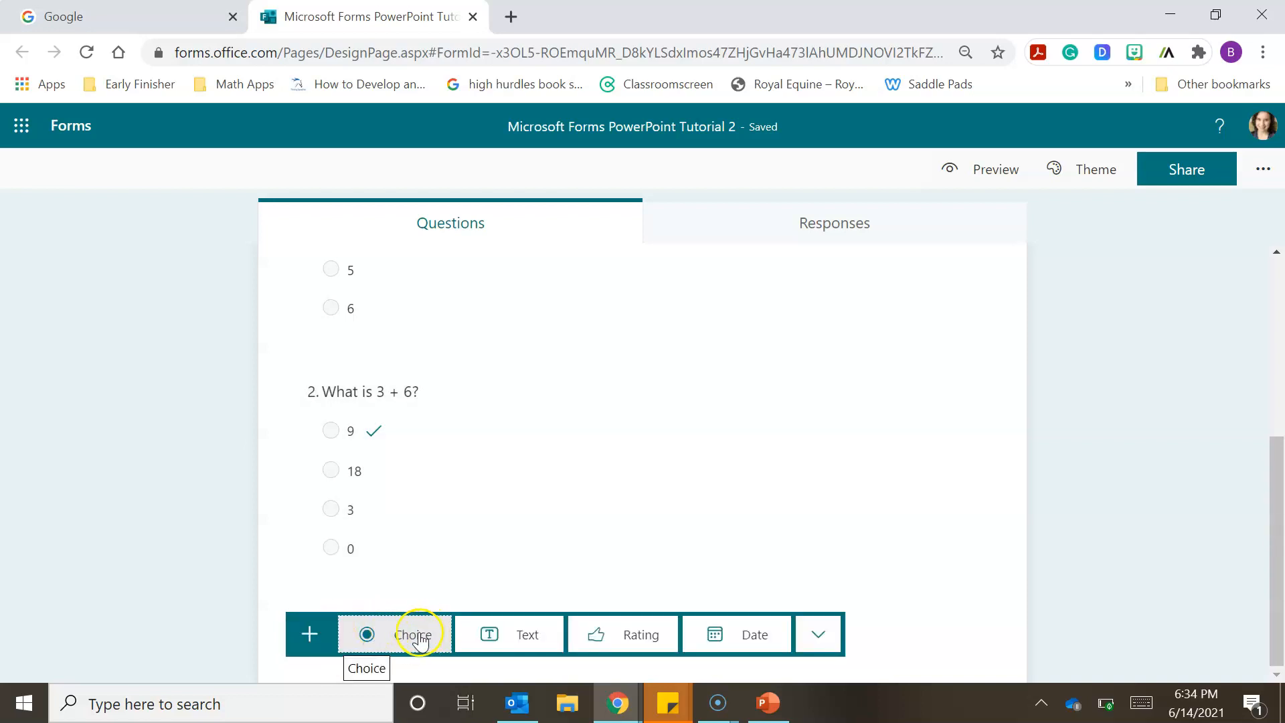
pyautogui.click(420, 636)
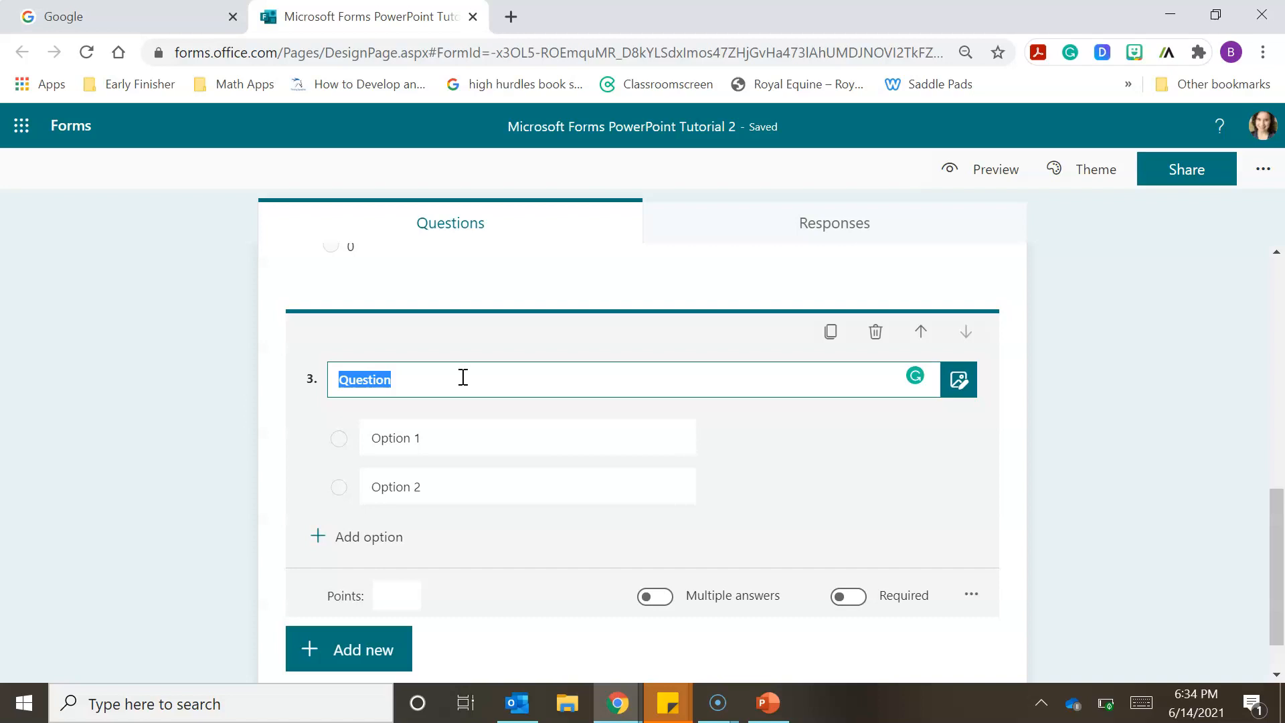
pyautogui.write('What is -2 + 0 ?')
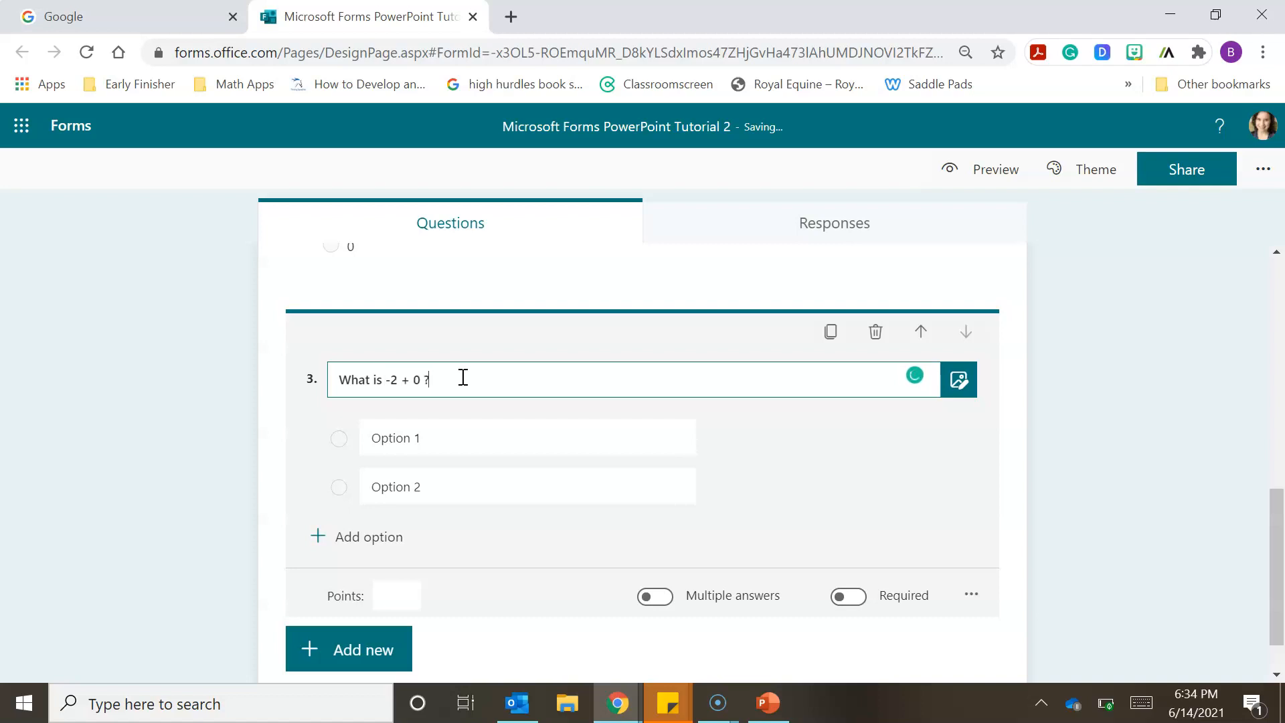
# - Fill in the first two answer options of the "What is -2 + 0 ?" question as -2 and -(2)
pyautogui.click(488, 439)
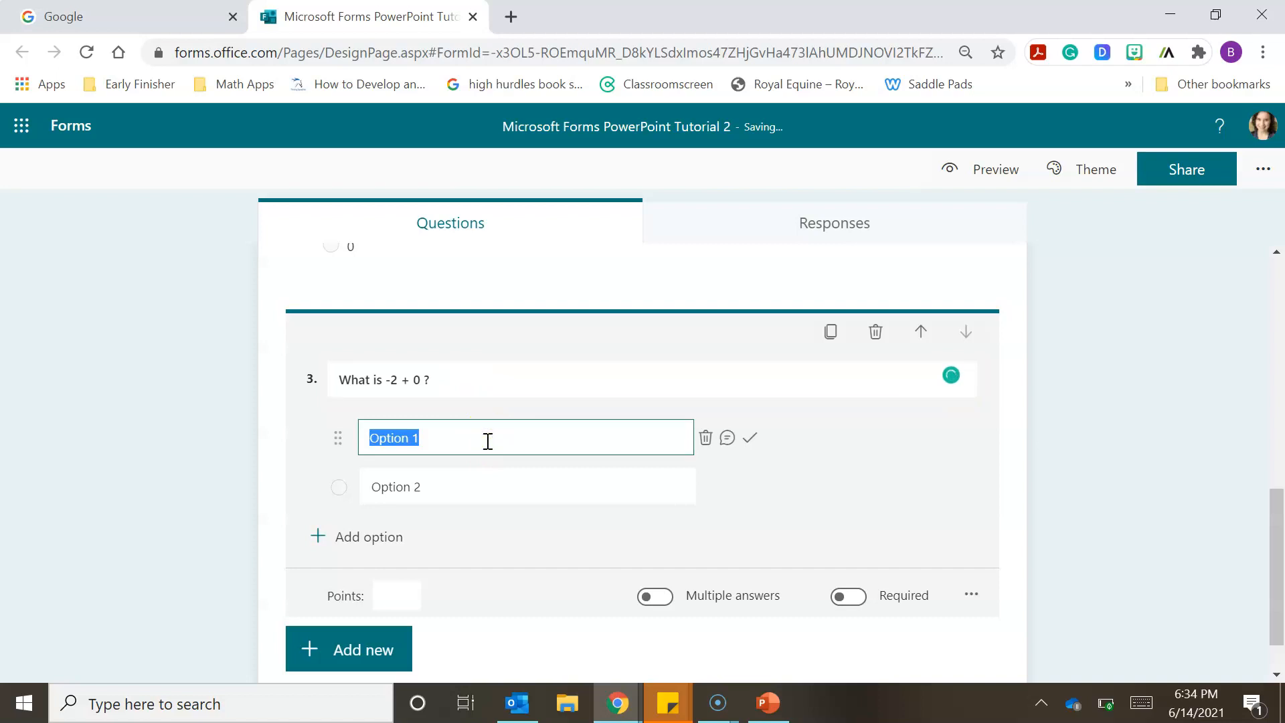
pyautogui.write('-2')
pyautogui.click(480, 479)
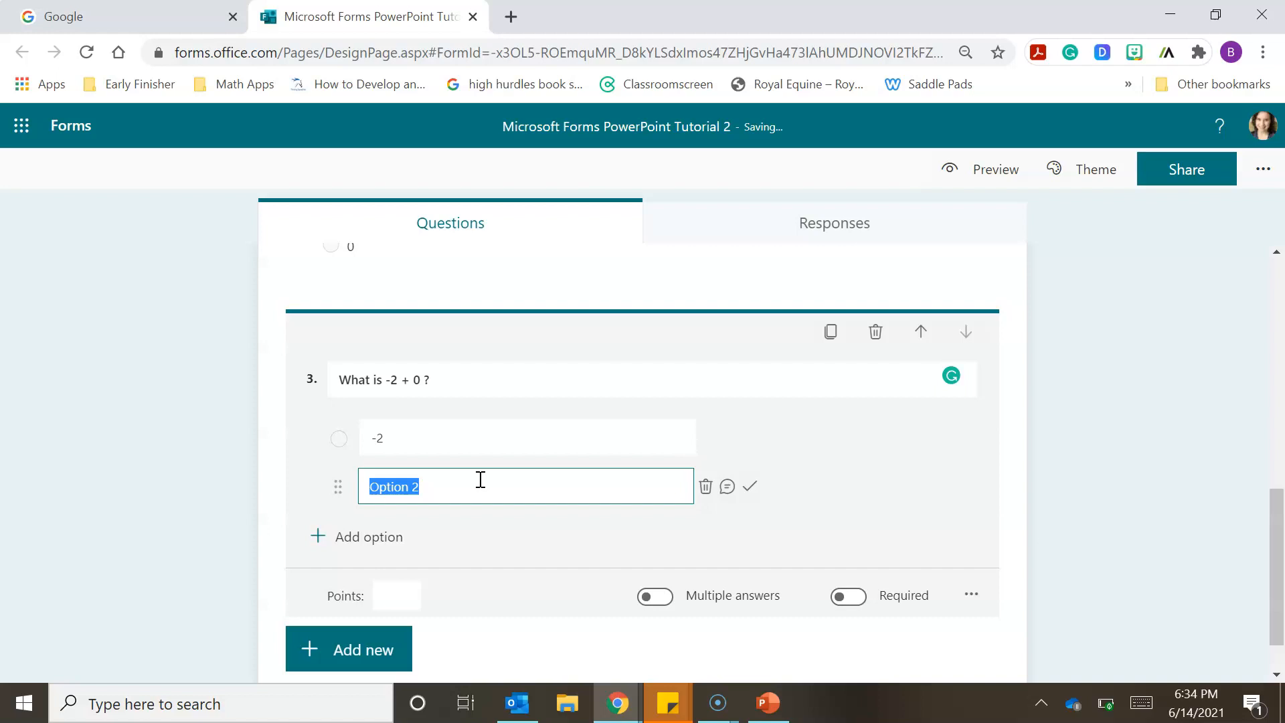
pyautogui.write('-(2')
# - Add a third and a fourth answer option, 2 and -2, to the "What is -2 + 0 ?" question
pyautogui.click(393, 536)
pyautogui.write('2')
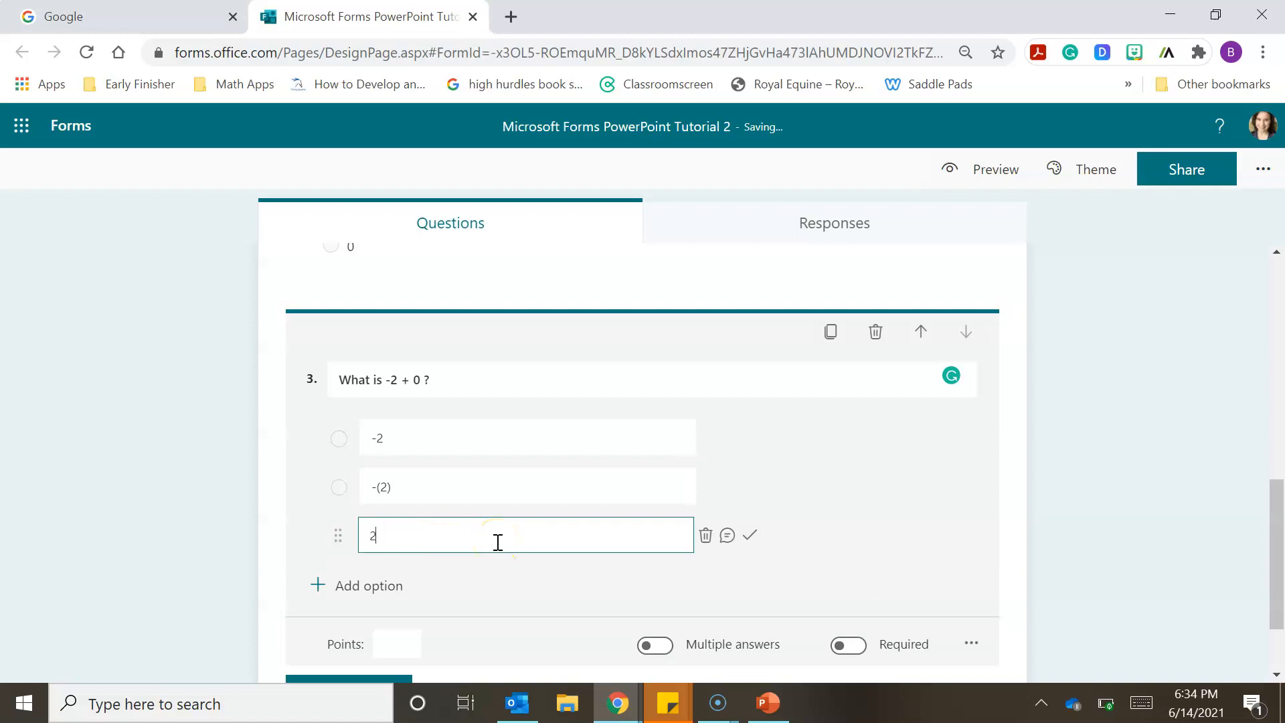
pyautogui.click(387, 587)
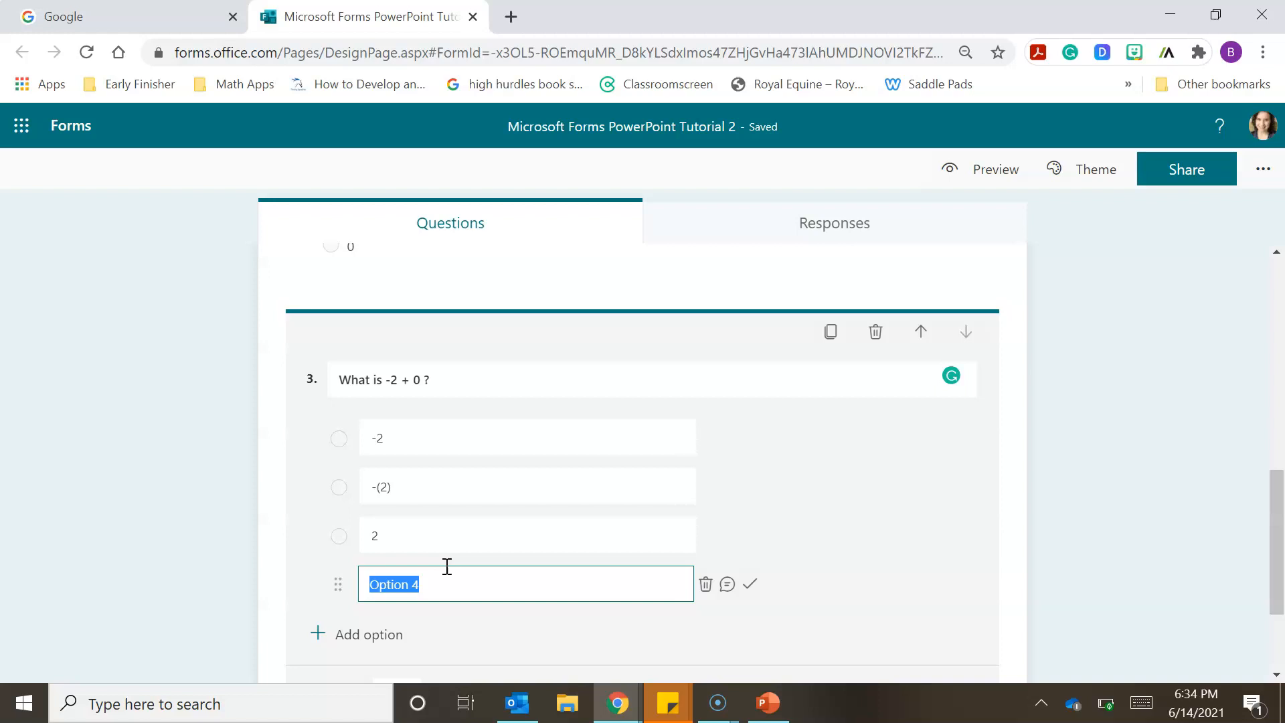
pyautogui.write('-2')
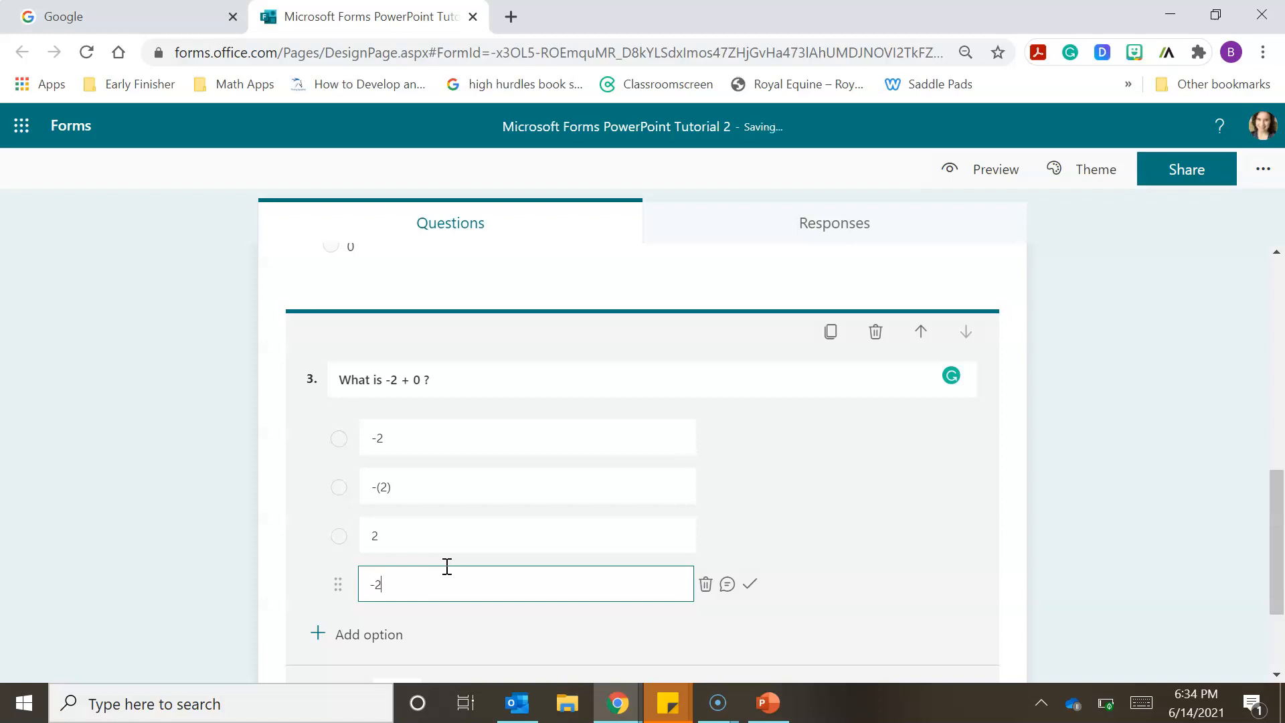
pyautogui.click(175, 520)
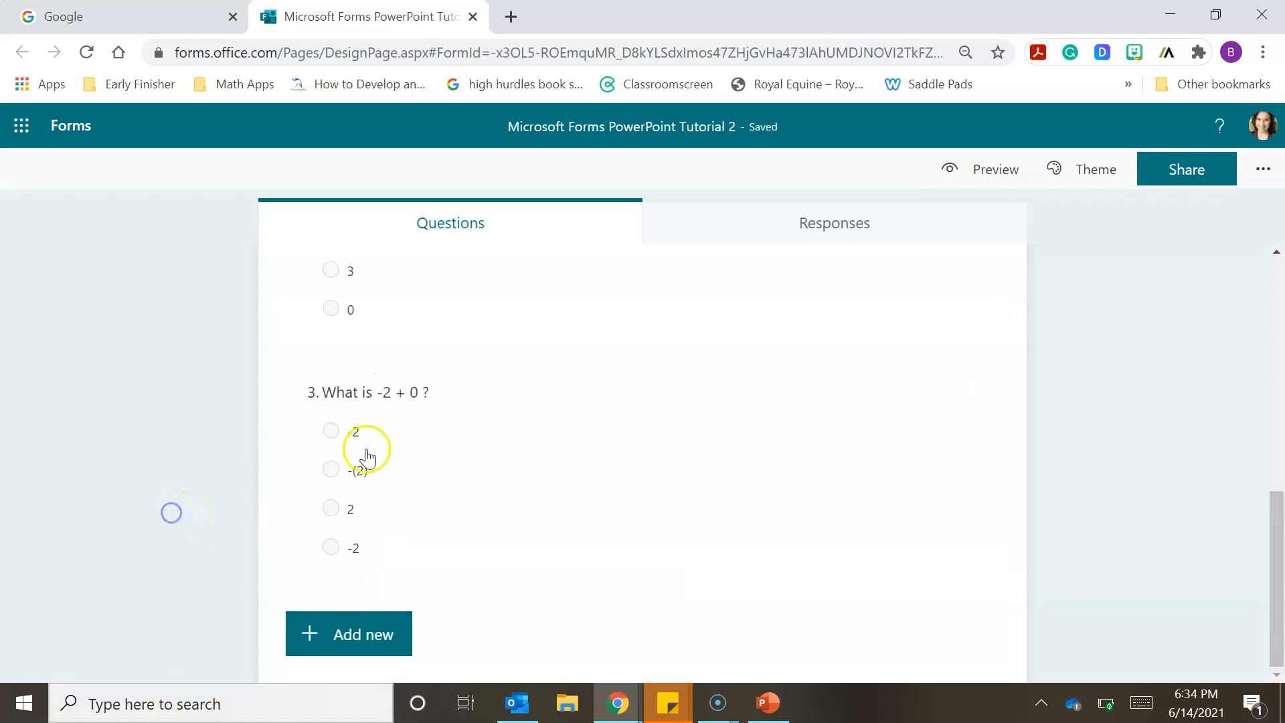
# - Allow multiple answers for the "What is -2 + 0 ?" question and mark both -2 options and -(2) as correct
pyautogui.click(563, 465)
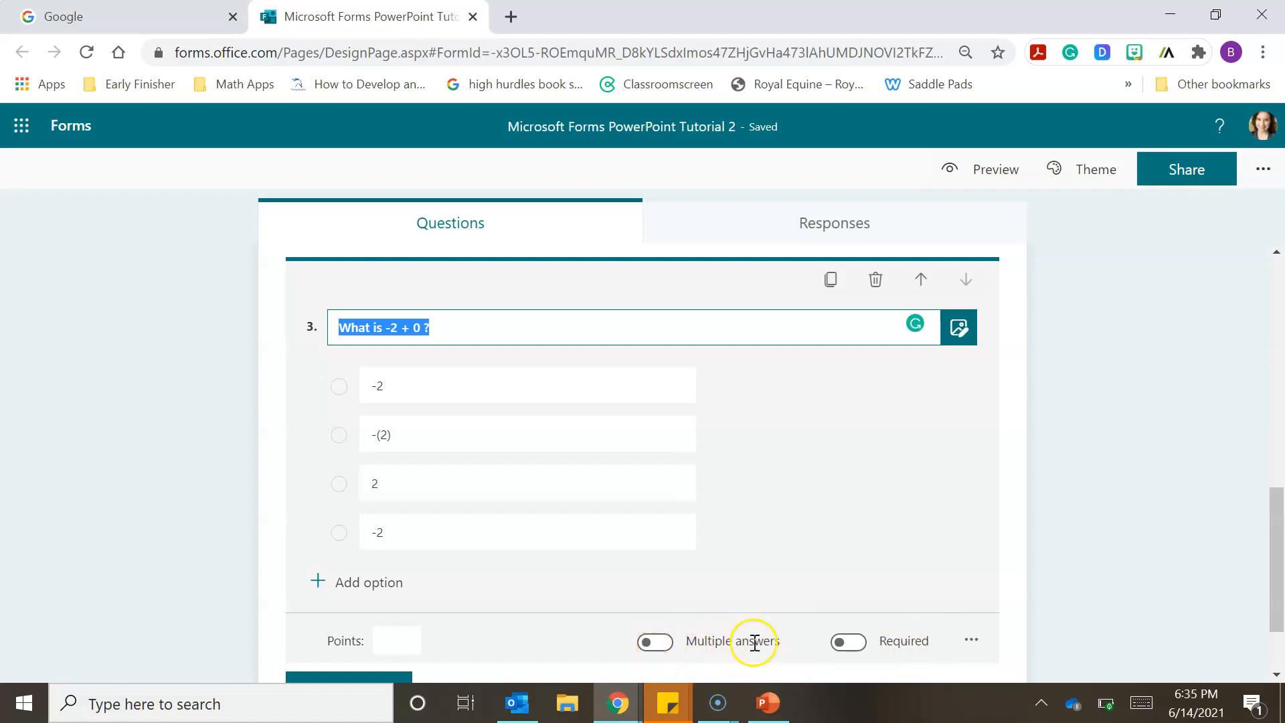
pyautogui.click(656, 642)
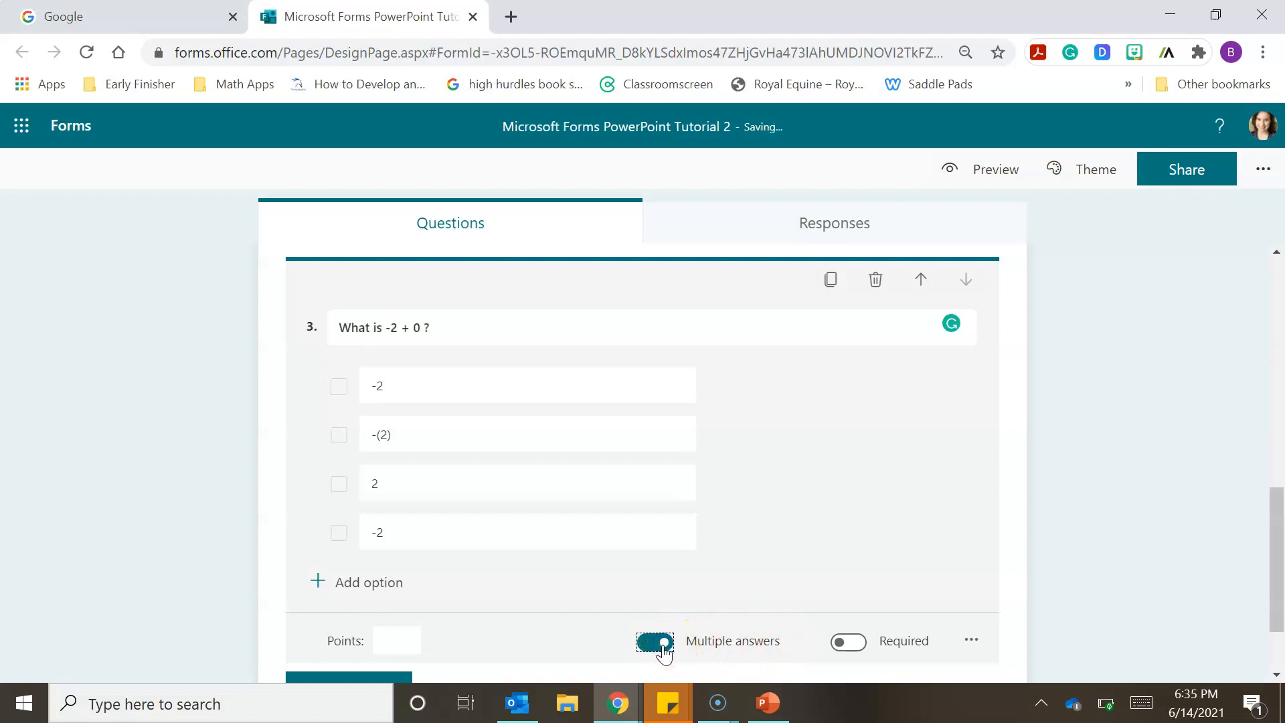
pyautogui.click(422, 384)
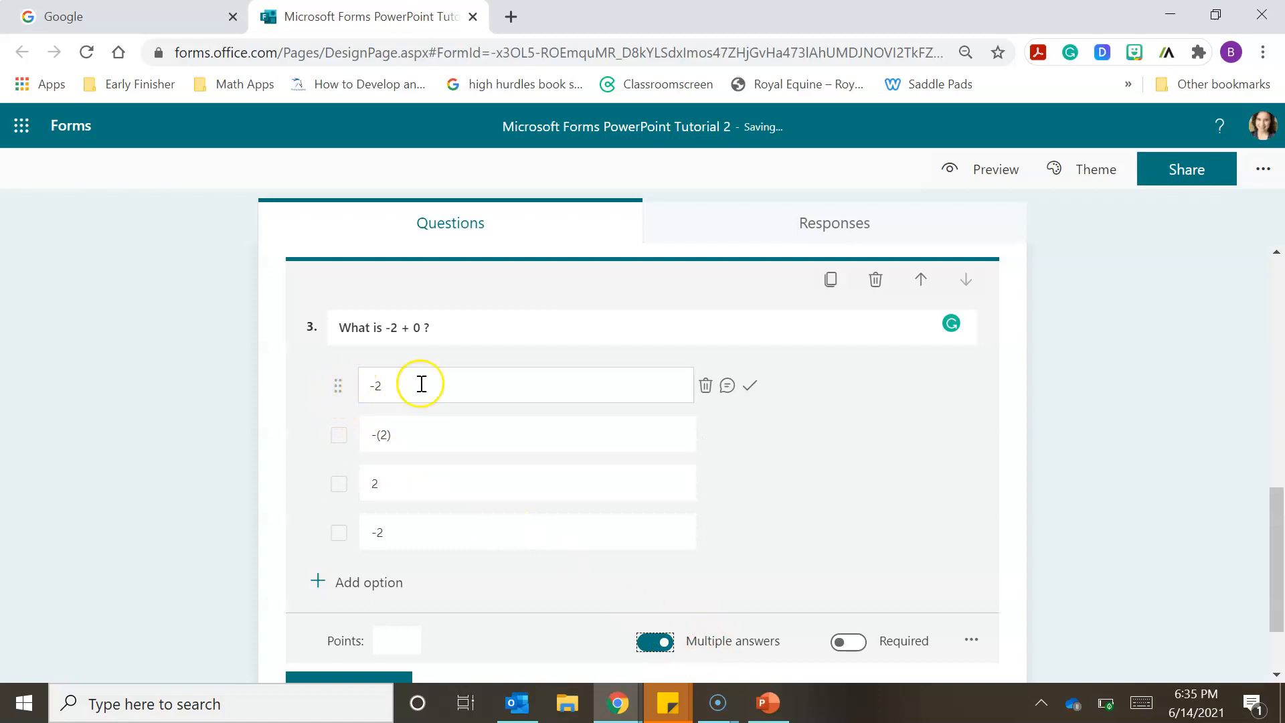
pyautogui.click(751, 388)
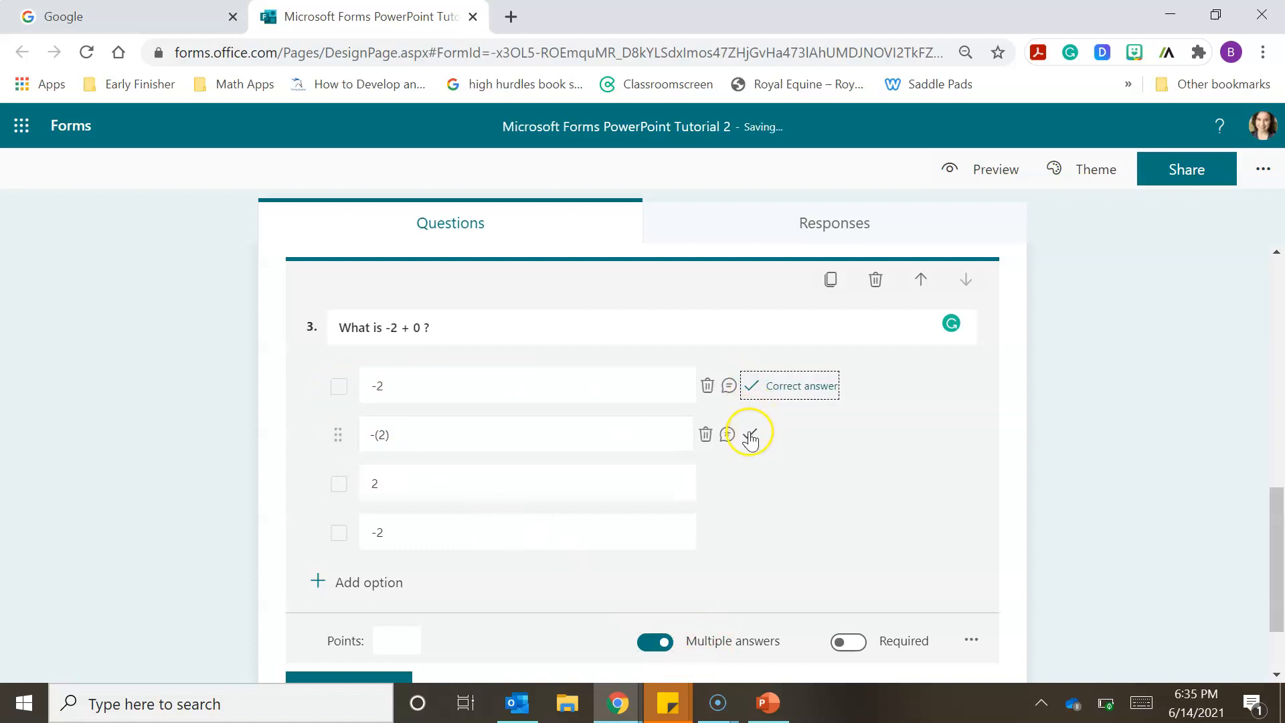
pyautogui.click(750, 436)
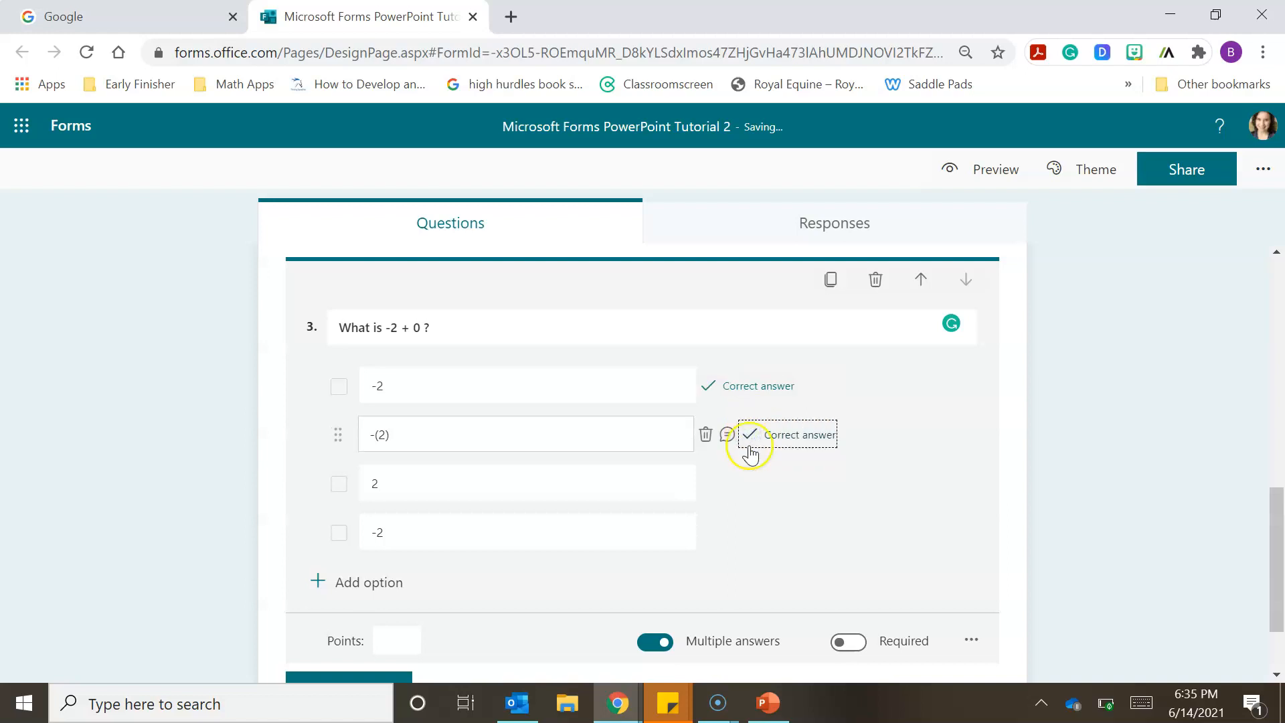
pyautogui.click(751, 532)
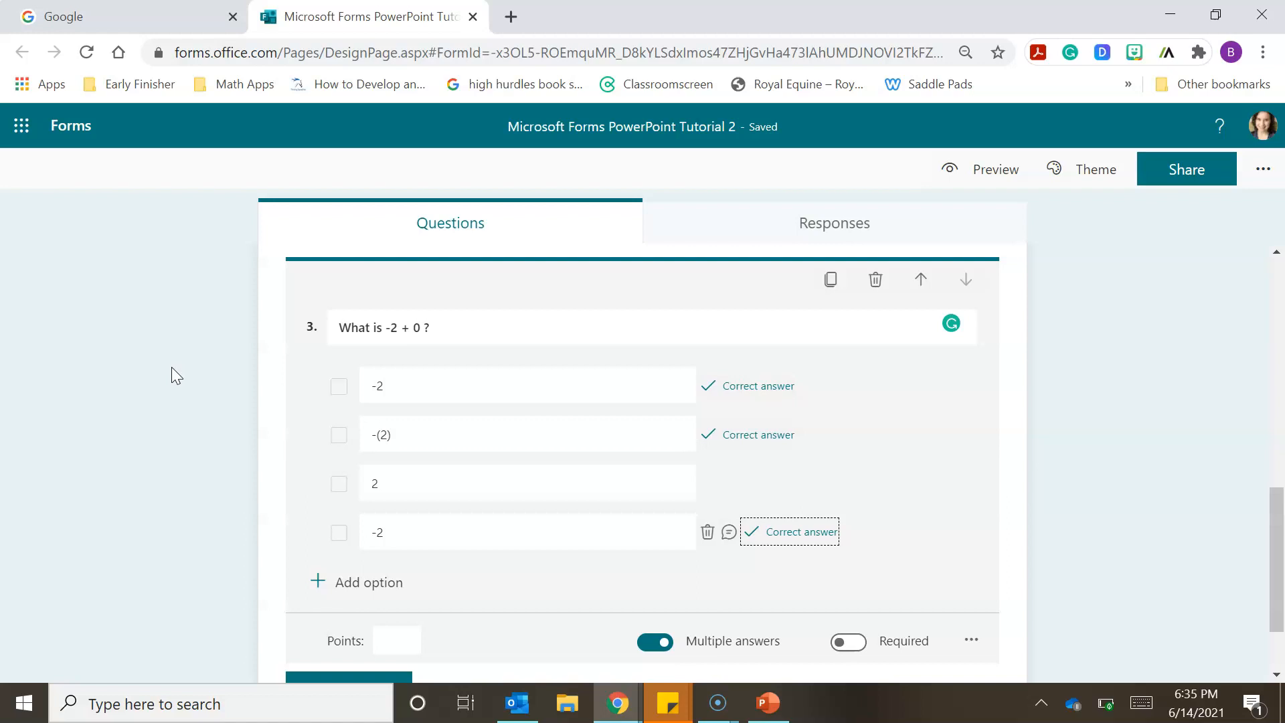
pyautogui.click(146, 365)
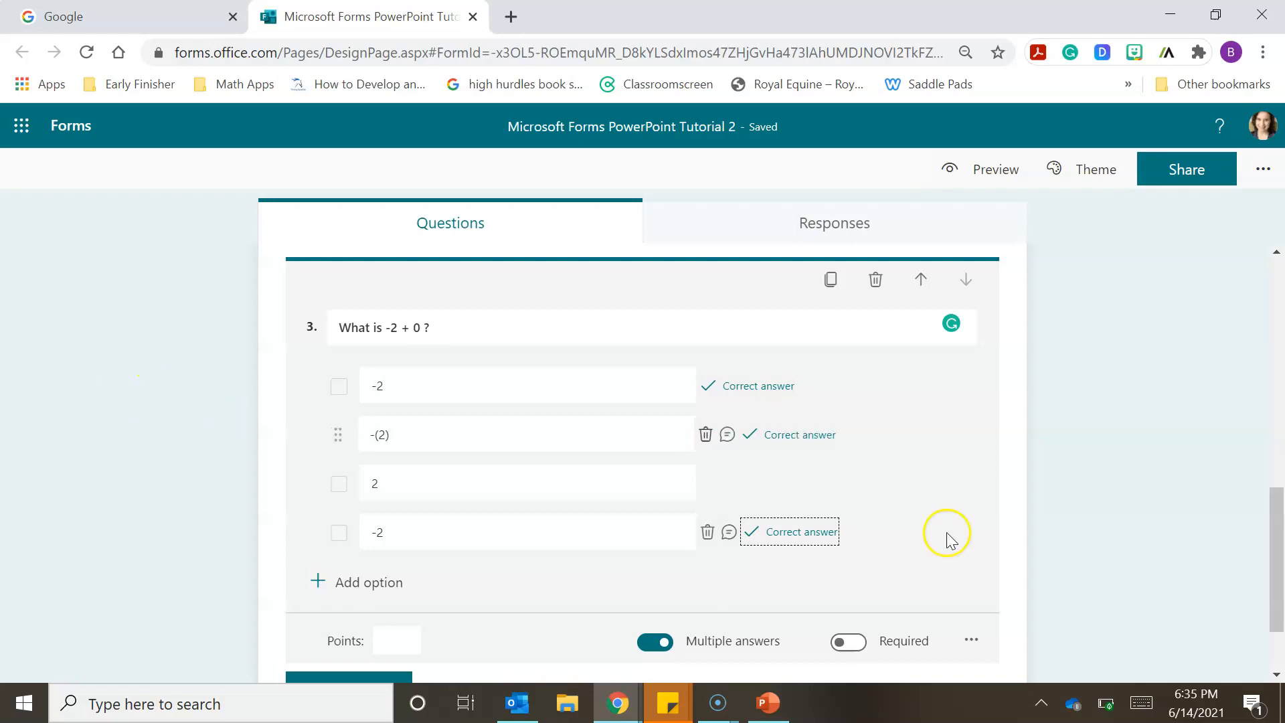
pyautogui.moveTo(1279, 521); pyautogui.dragTo(1279, 573)
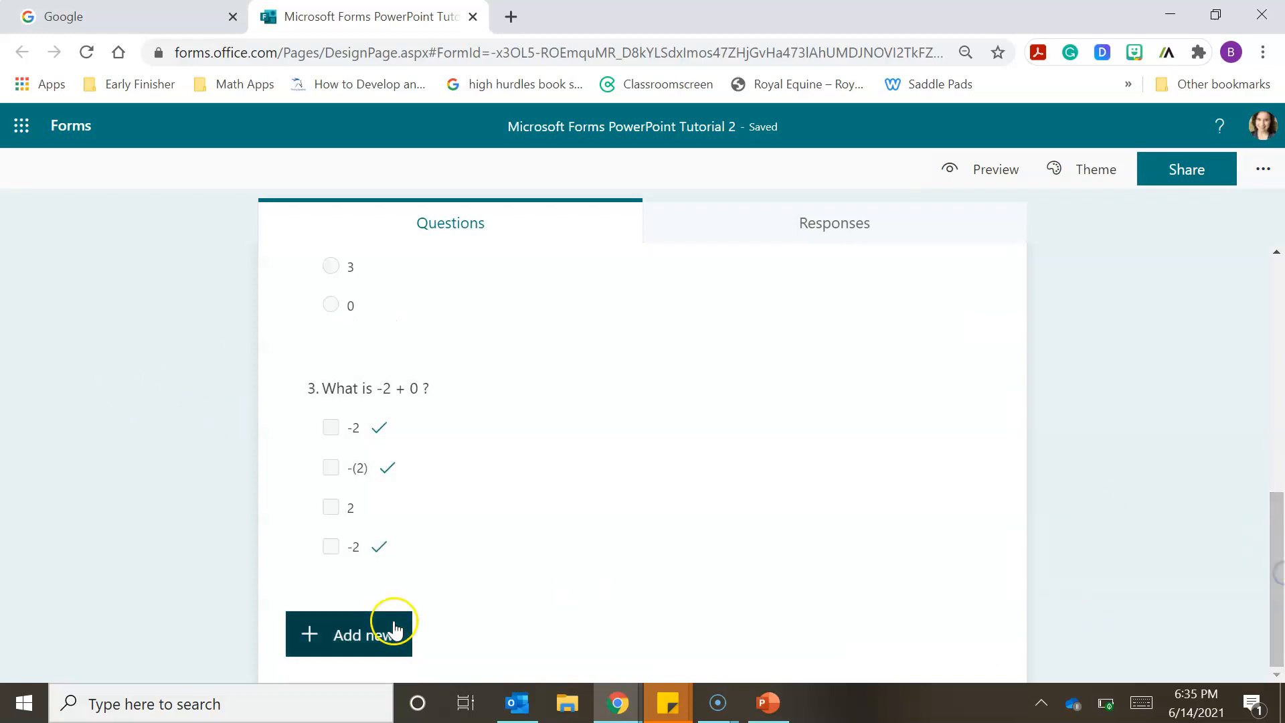
# - Add a fourth Choice question to the quiz with the text "3 + 1"
pyautogui.click(368, 640)
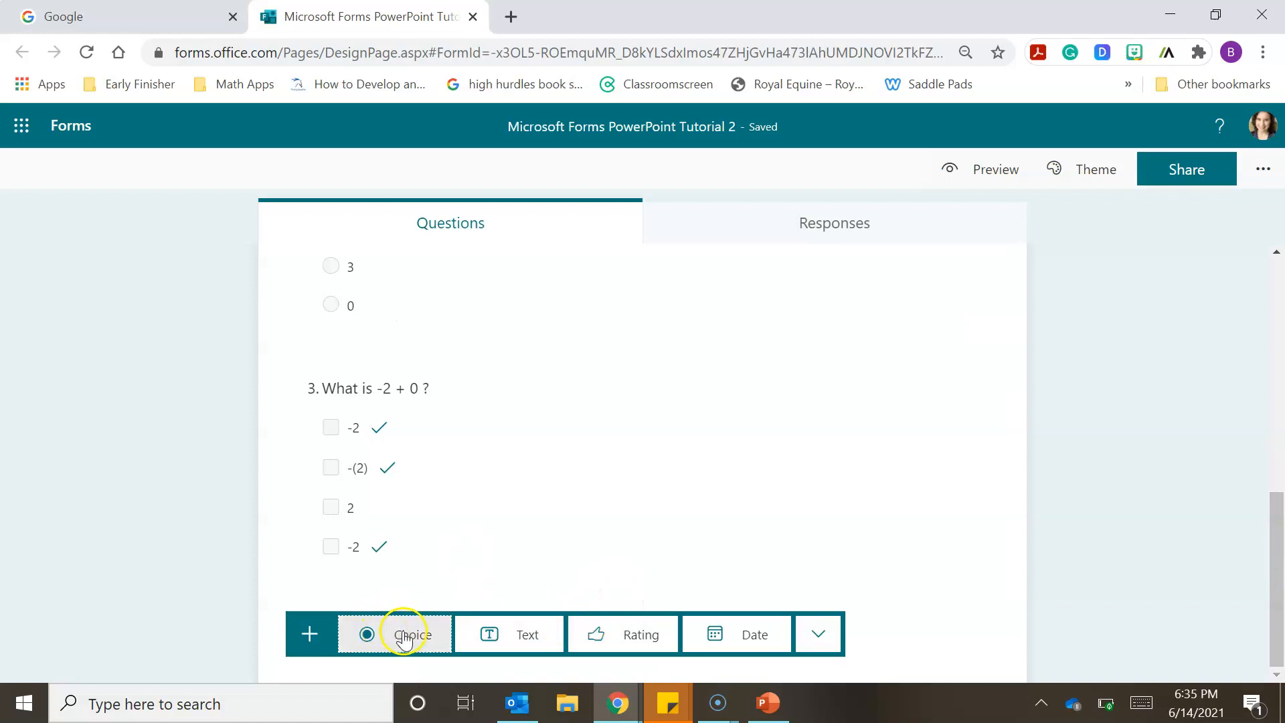
pyautogui.click(405, 634)
pyautogui.write('3')
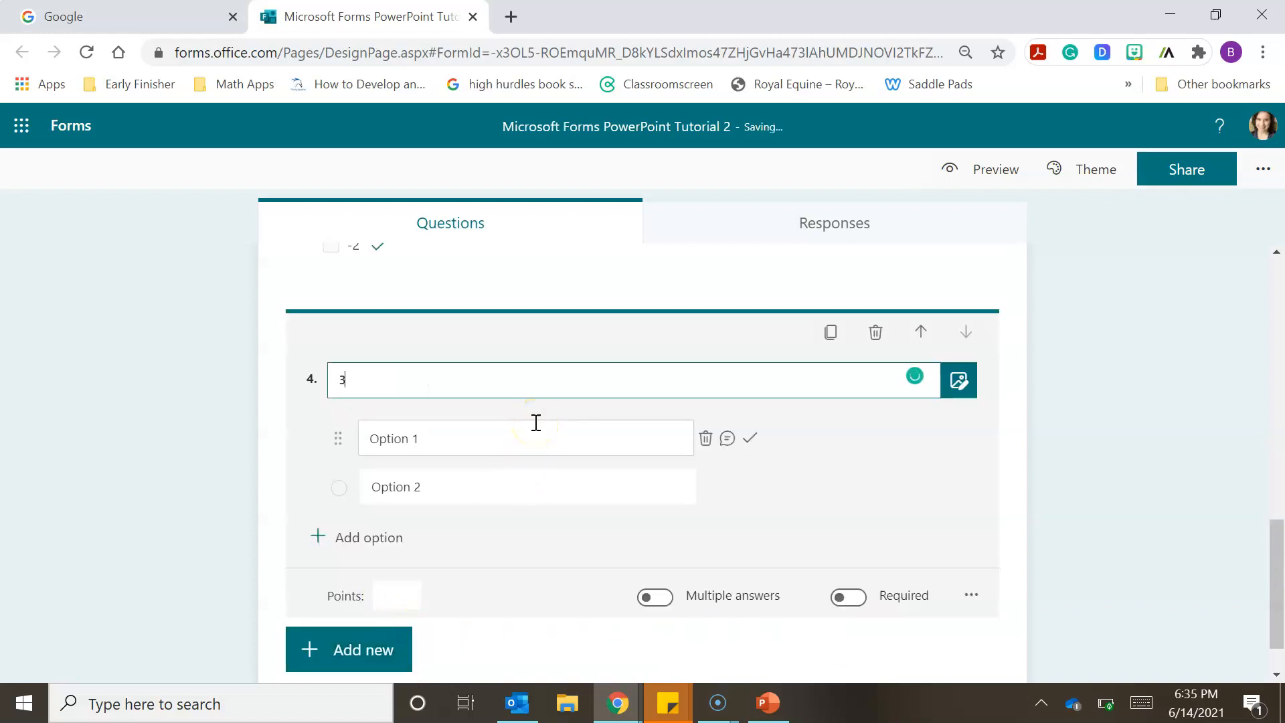
pyautogui.write(' + 1')
# - Give the "3 + 1" question the answer options 4, 6 and 0, with 4 marked as correct
pyautogui.click(536, 422)
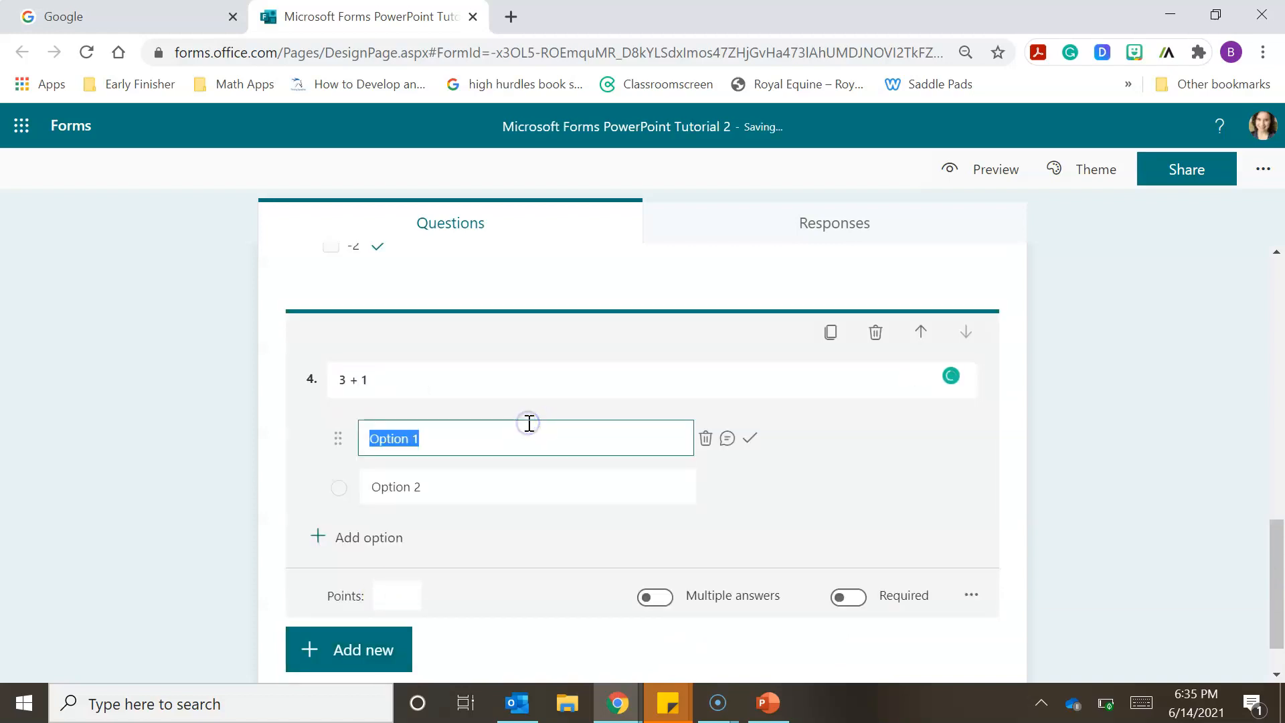
pyautogui.write('4')
pyautogui.click(749, 442)
pyautogui.click(543, 496)
pyautogui.write('6')
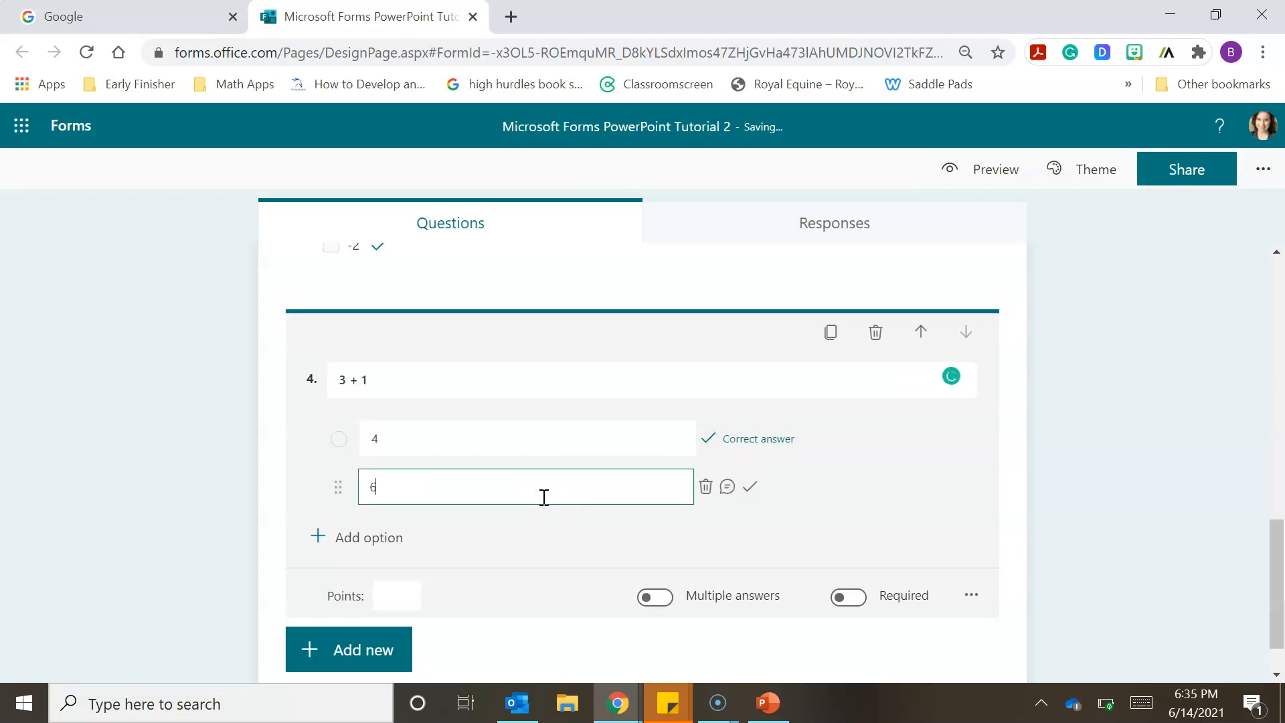
pyautogui.click(340, 538)
pyautogui.write('0')
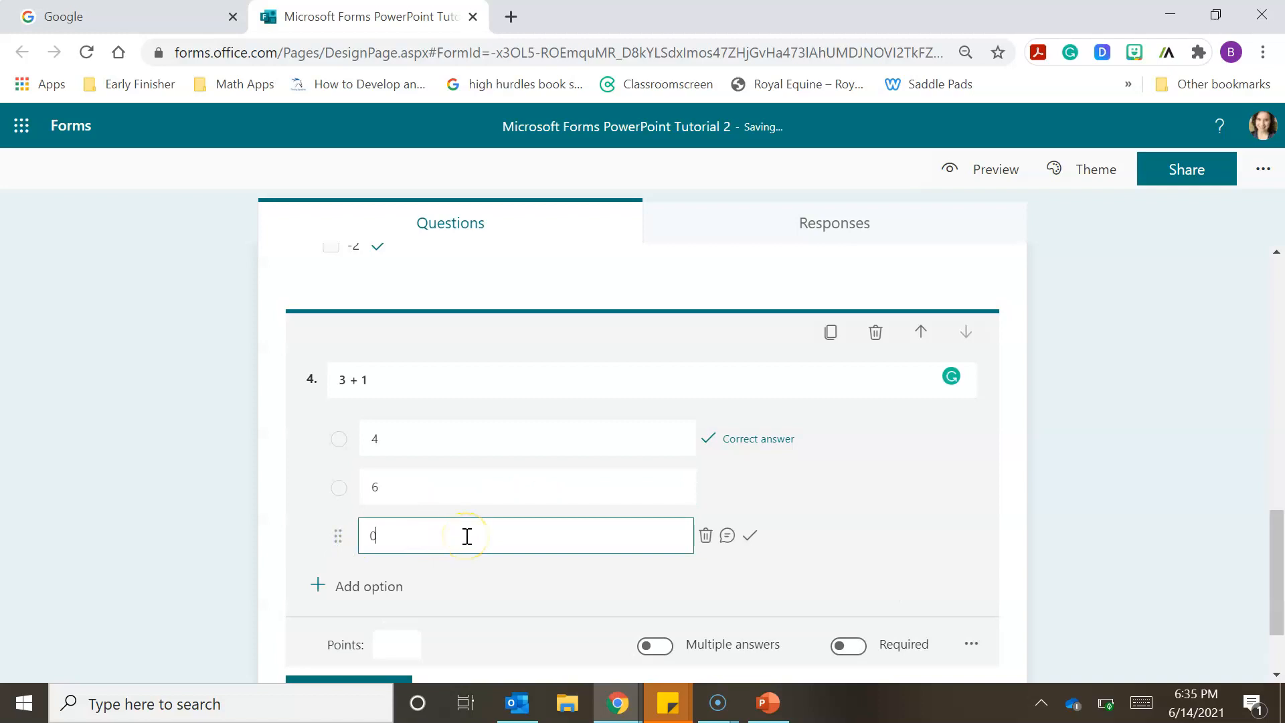
pyautogui.click(1198, 553)
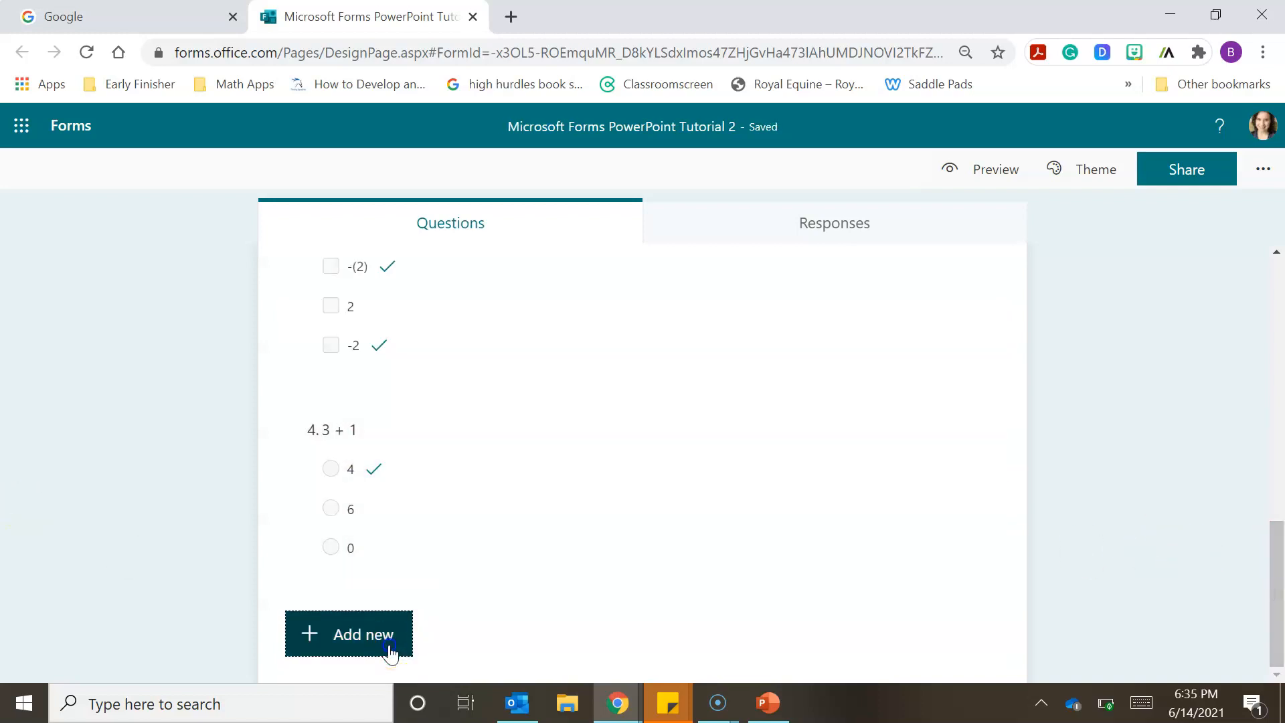
# - Add a fifth Choice question to the quiz with the text "What is 6 + 7"
pyautogui.click(388, 644)
pyautogui.click(417, 636)
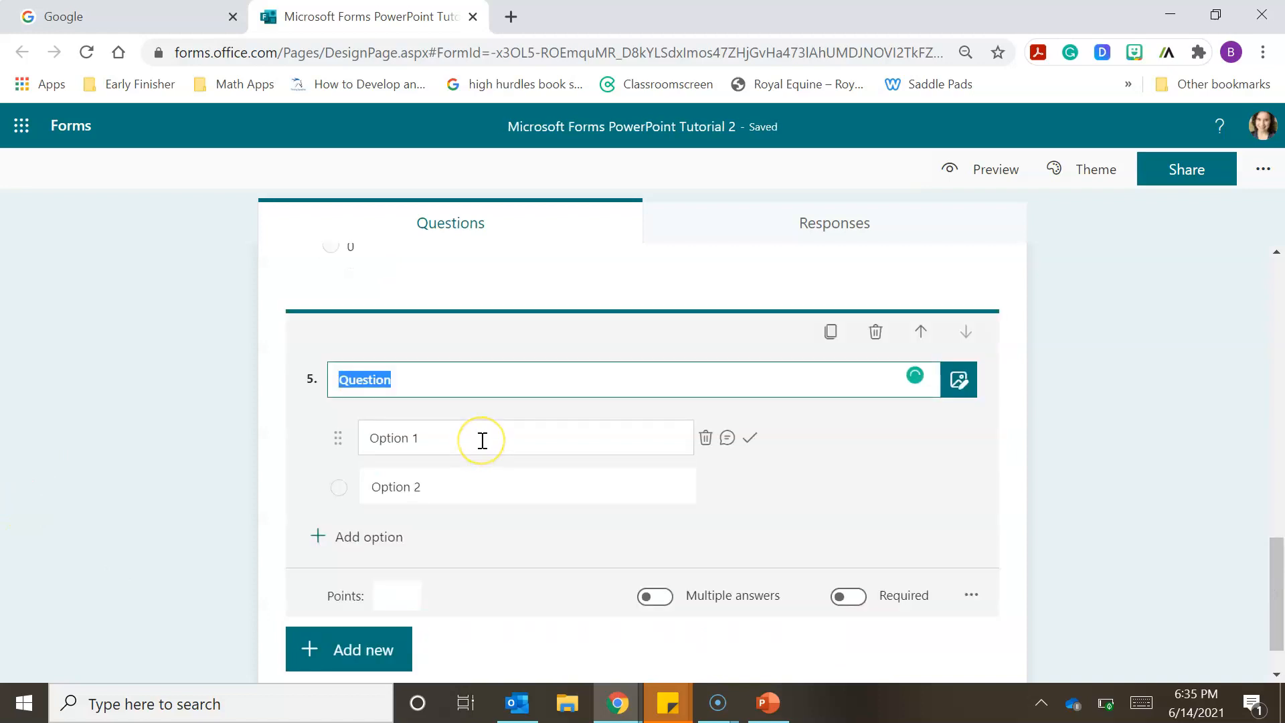
pyautogui.write('What is 6 + 7')
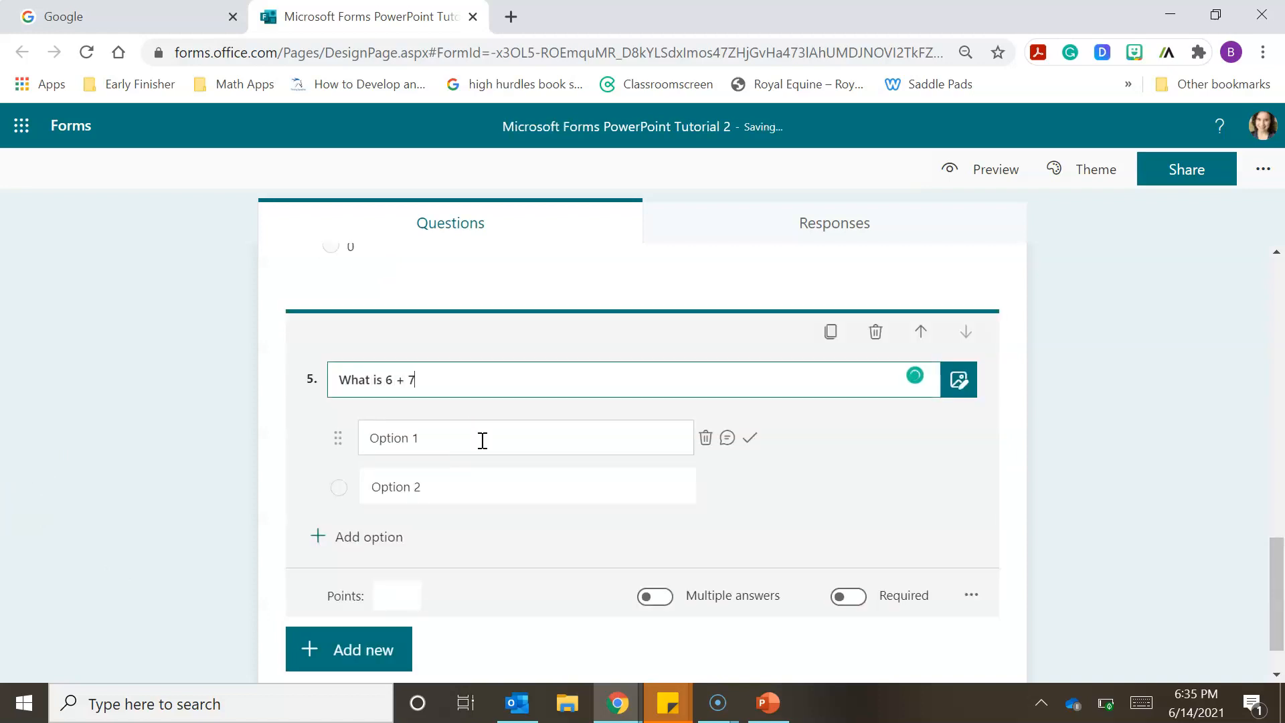
# - Give the "What is 6 + 7" question the answer options 10, 1, 13 and 0, and mark 13 as correct
pyautogui.click(471, 439)
pyautogui.write('10')
pyautogui.click(453, 487)
pyautogui.write('1')
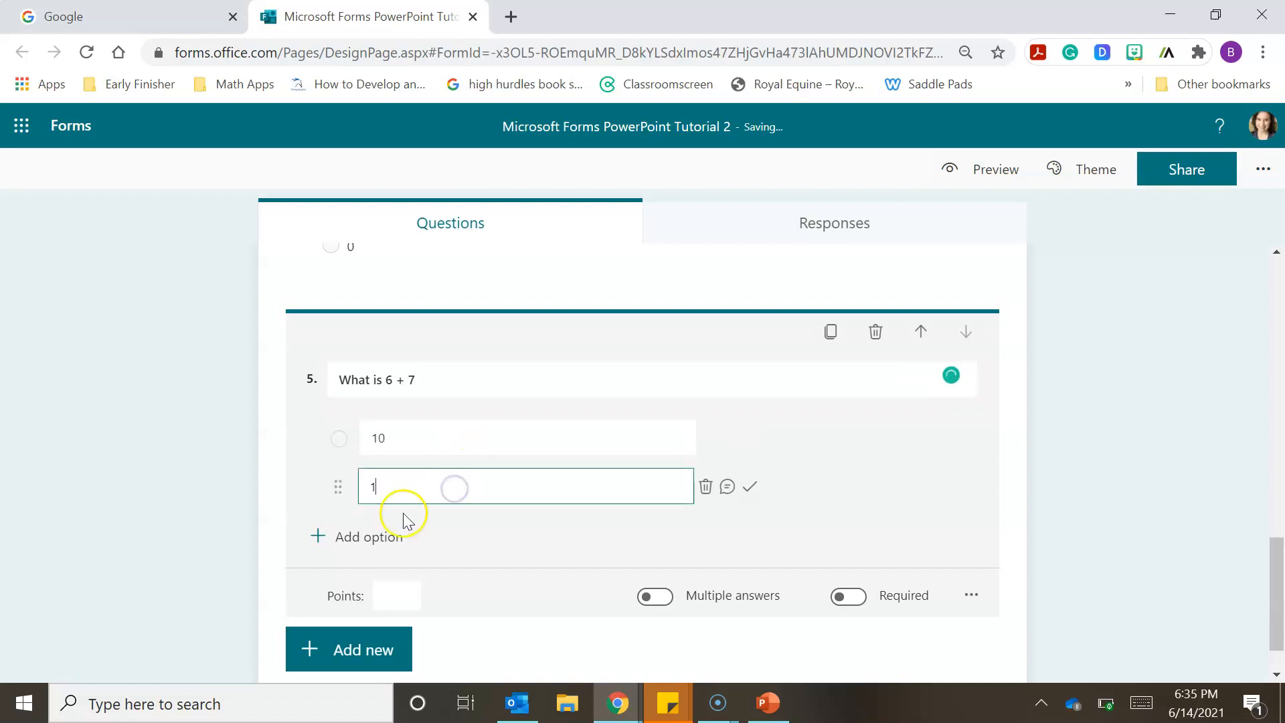
pyautogui.click(385, 535)
pyautogui.write('14')
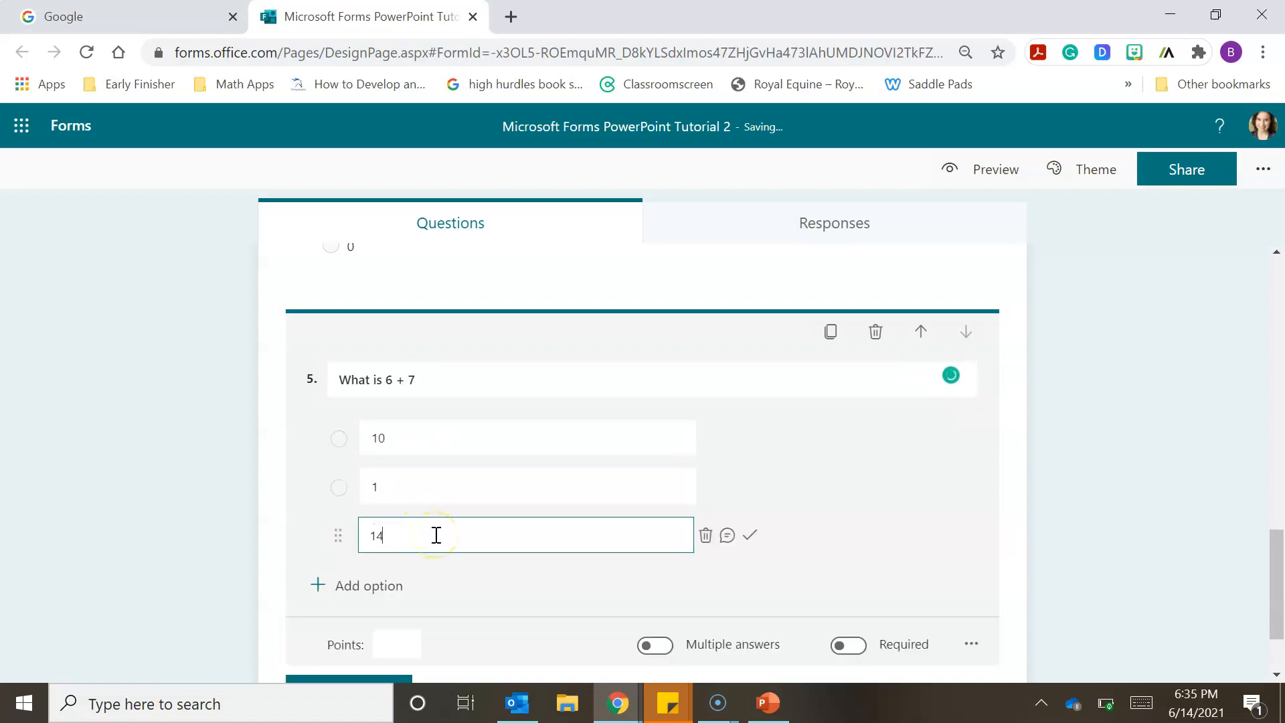
pyautogui.click(391, 586)
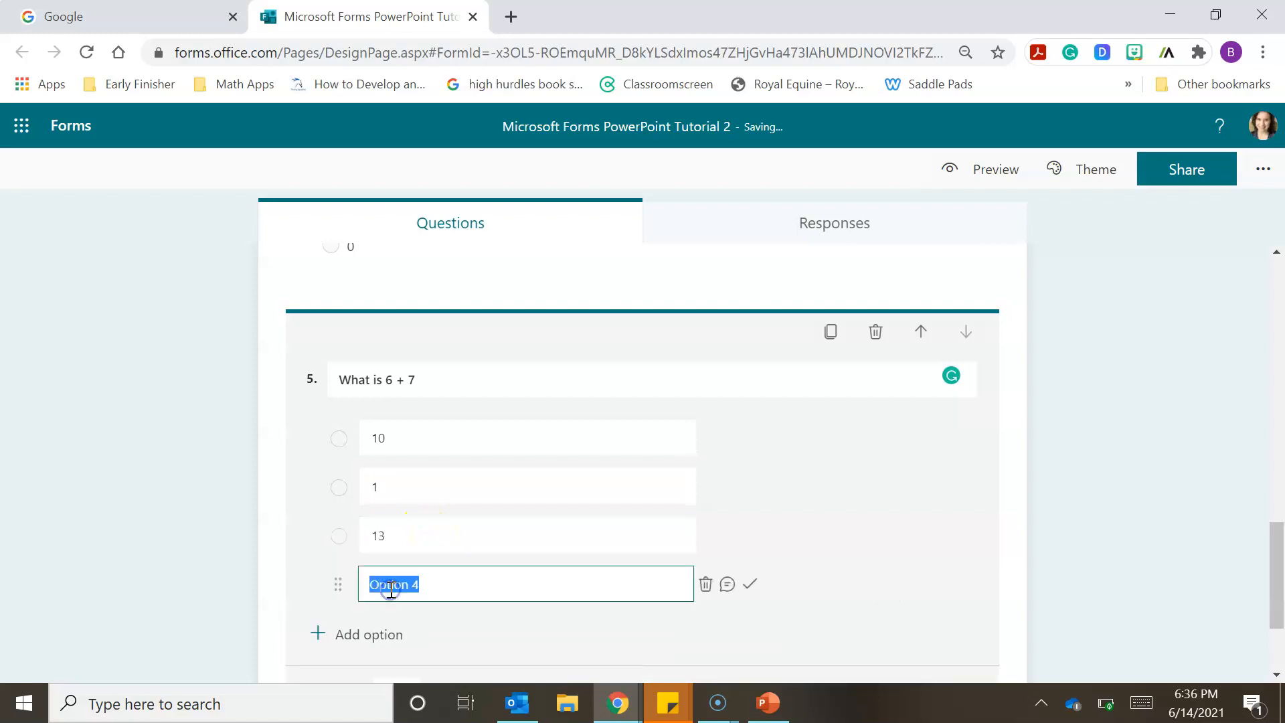
pyautogui.write('0')
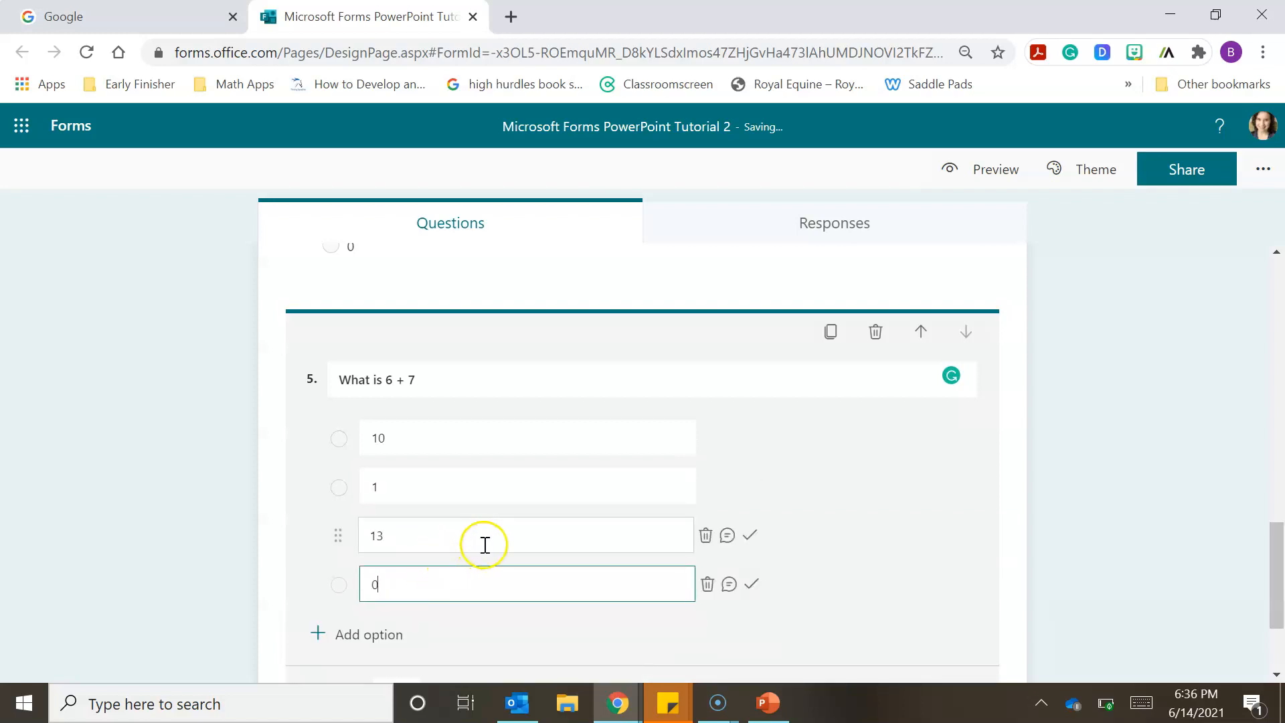
pyautogui.click(751, 539)
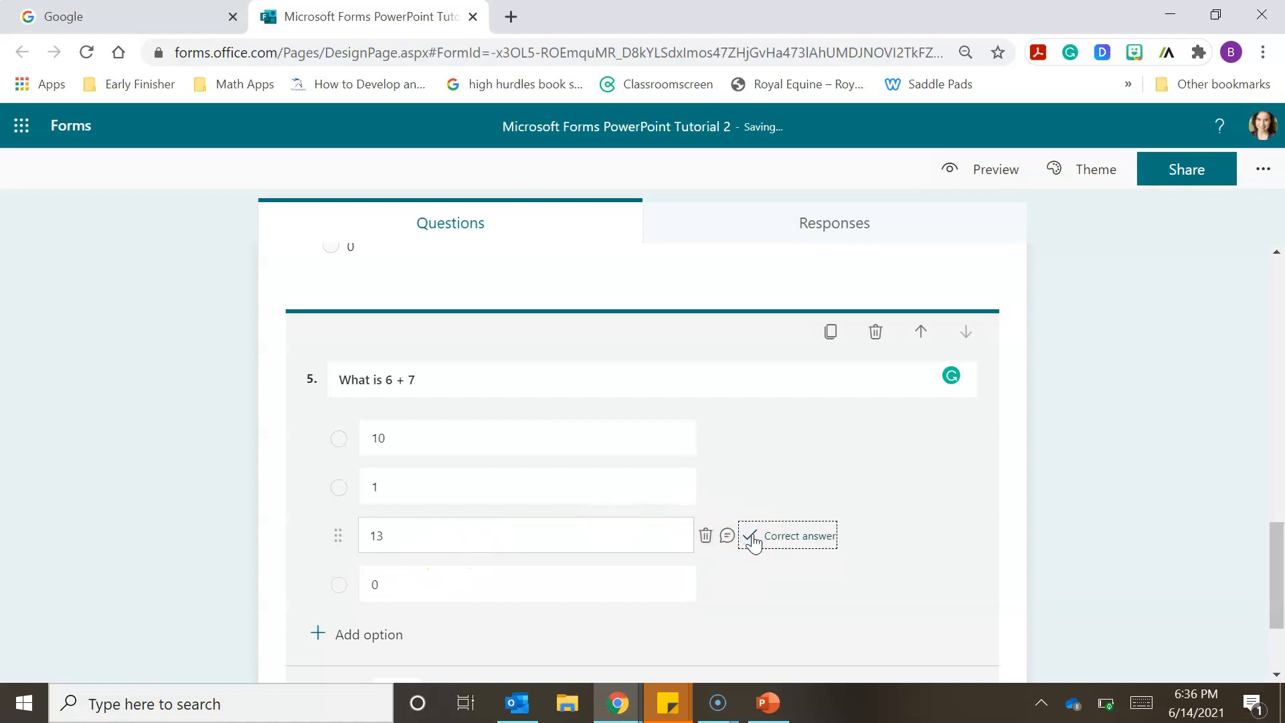
pyautogui.click(1234, 554)
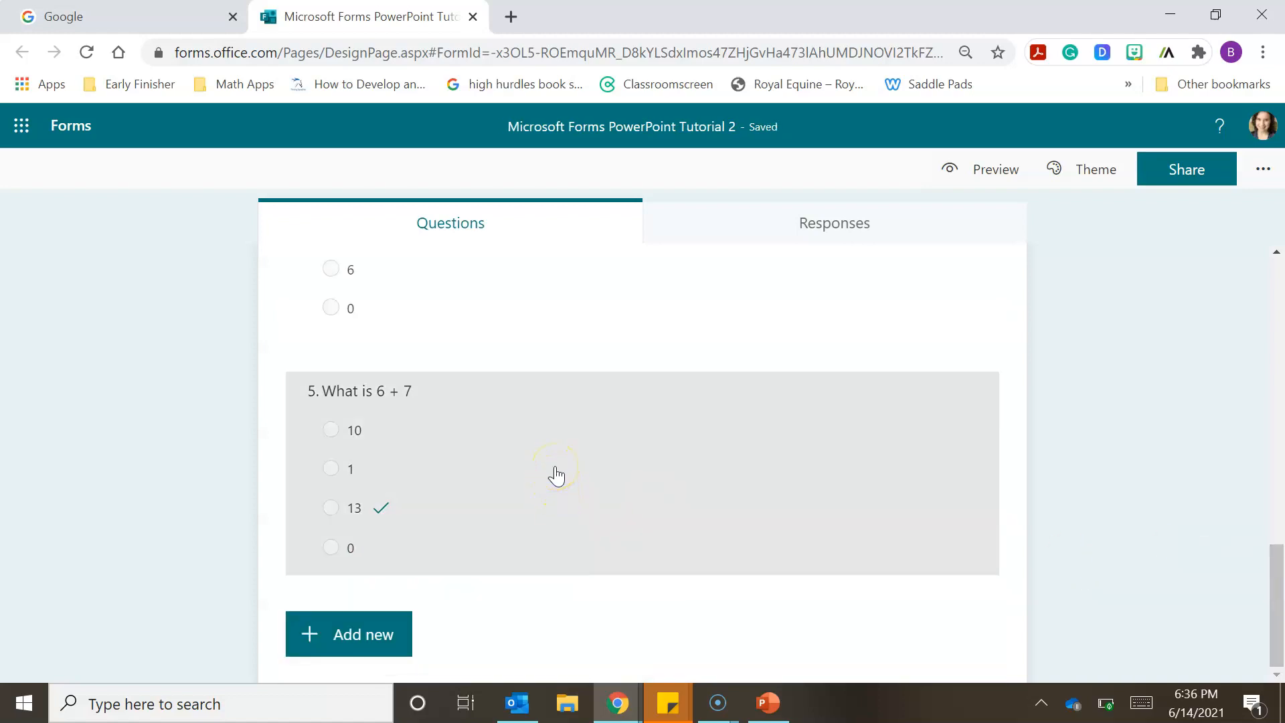
# - Make the "What is 6 + 7" question required and worth 1 point
pyautogui.click(556, 475)
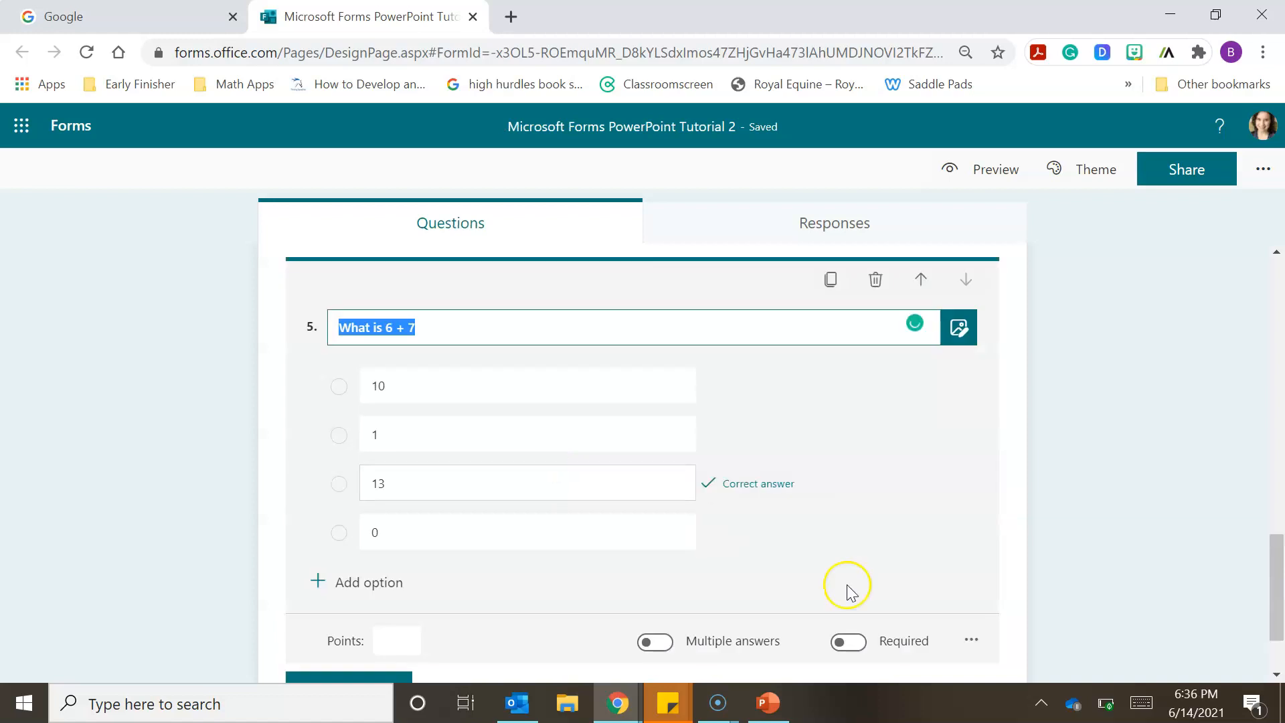
pyautogui.click(850, 642)
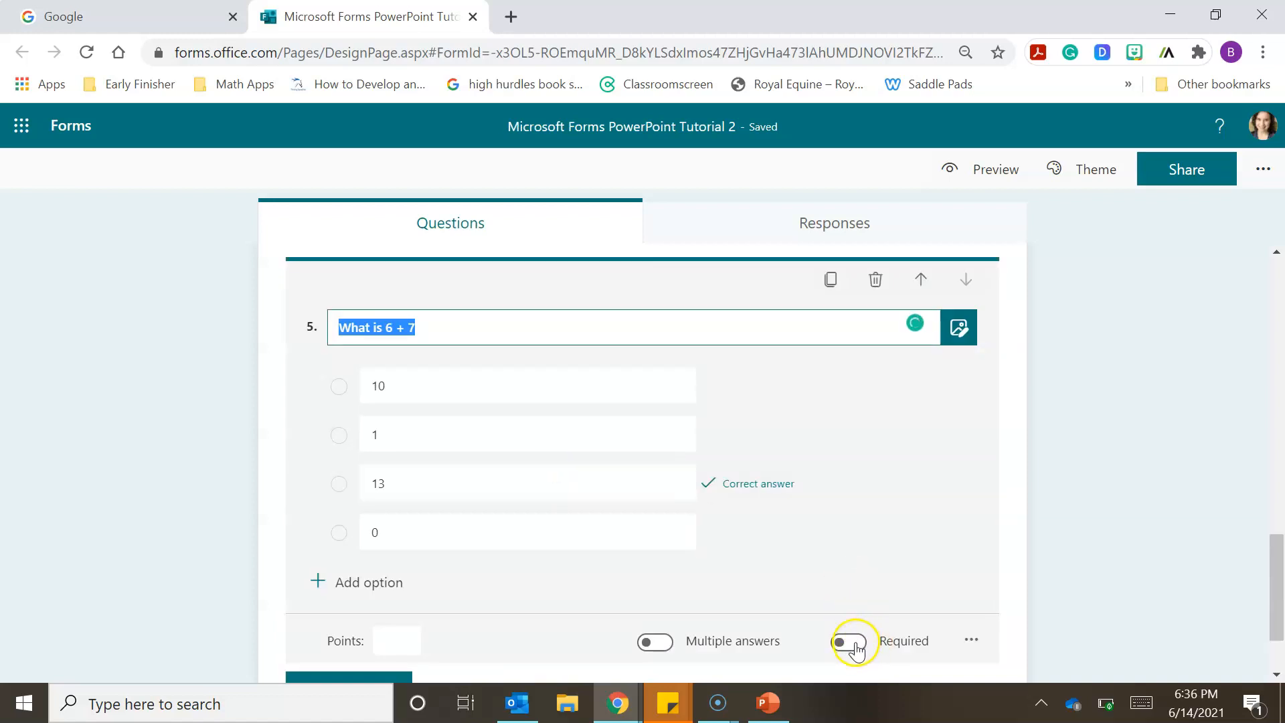
pyautogui.click(856, 644)
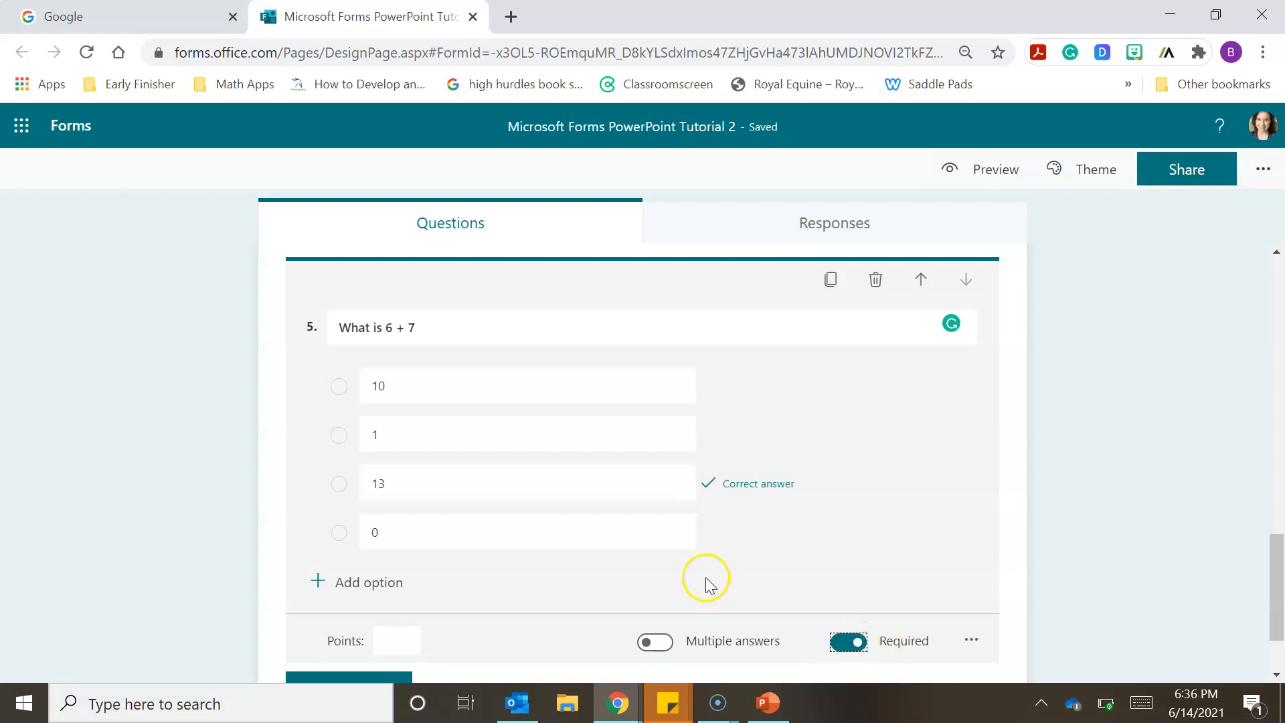
pyautogui.click(405, 643)
pyautogui.write('1')
# - Set the points for the "3 + 1" question to 1
pyautogui.moveTo(1281, 585); pyautogui.dragTo(1282, 533)
pyautogui.click(597, 529)
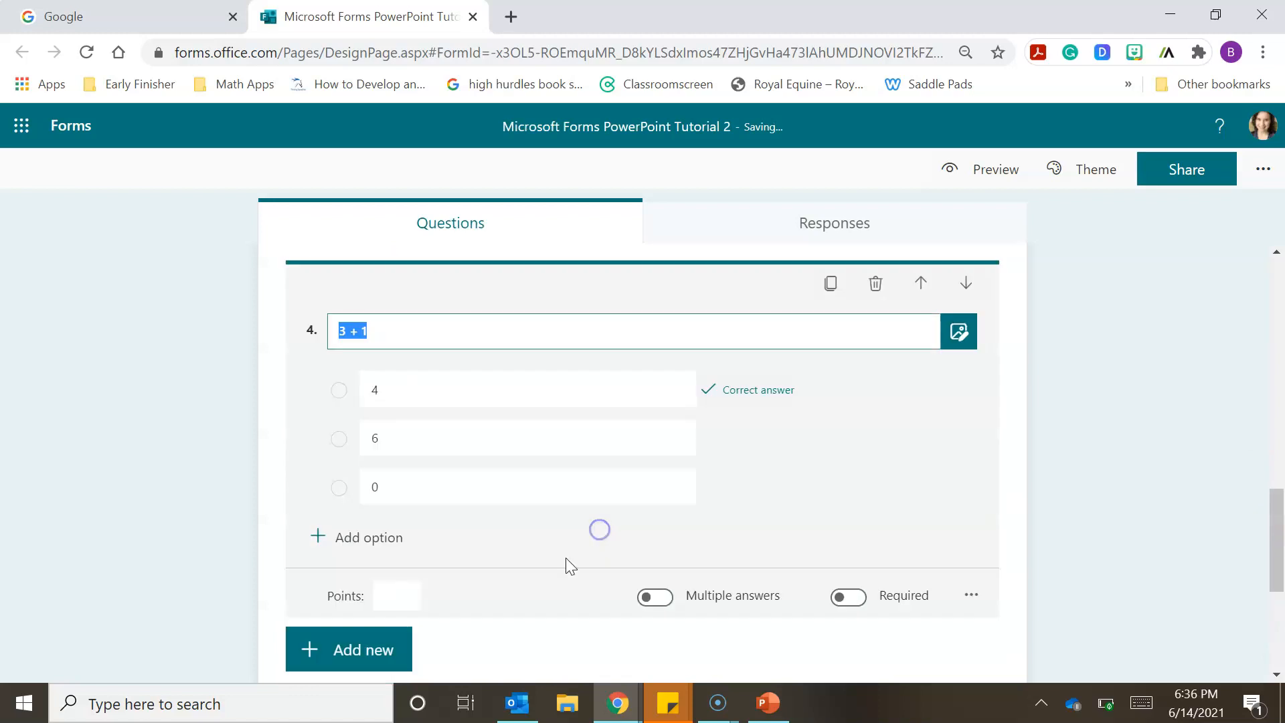
pyautogui.click(380, 607)
pyautogui.write('1')
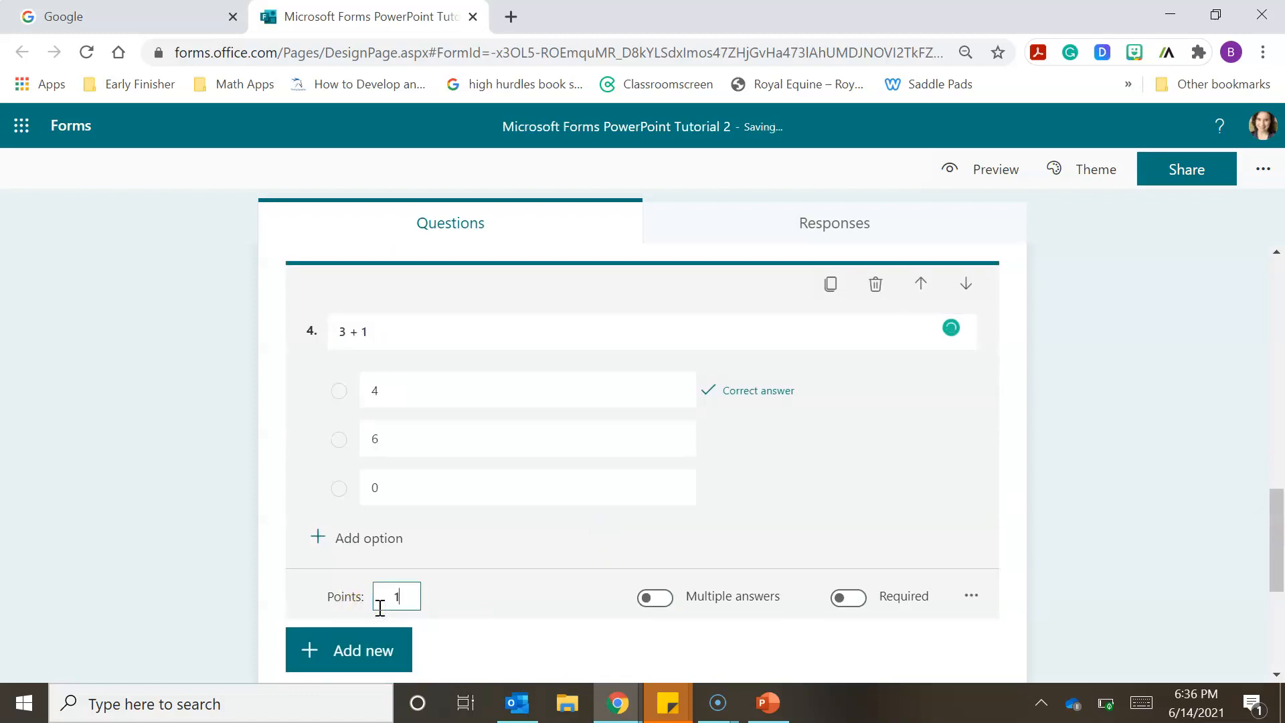
# - Set the points for the "What is -2 + 0 ?" question to 3
pyautogui.moveTo(1276, 545); pyautogui.dragTo(1280, 458)
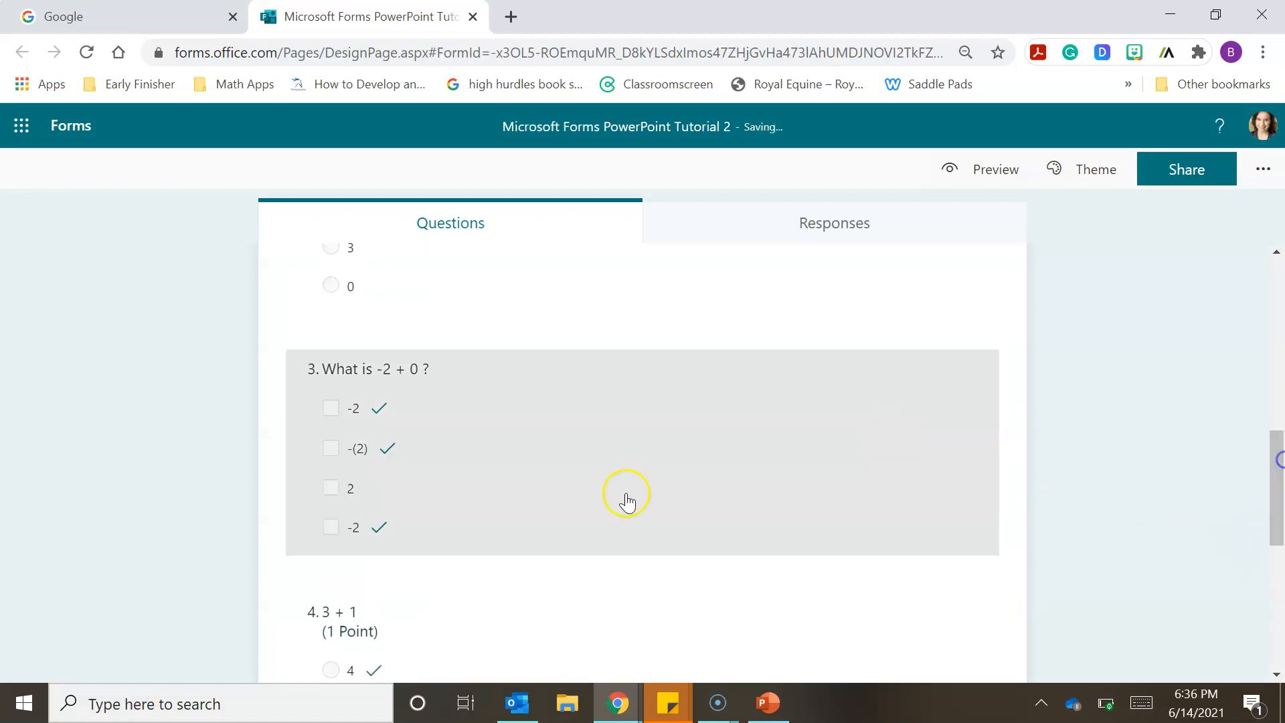
pyautogui.click(571, 503)
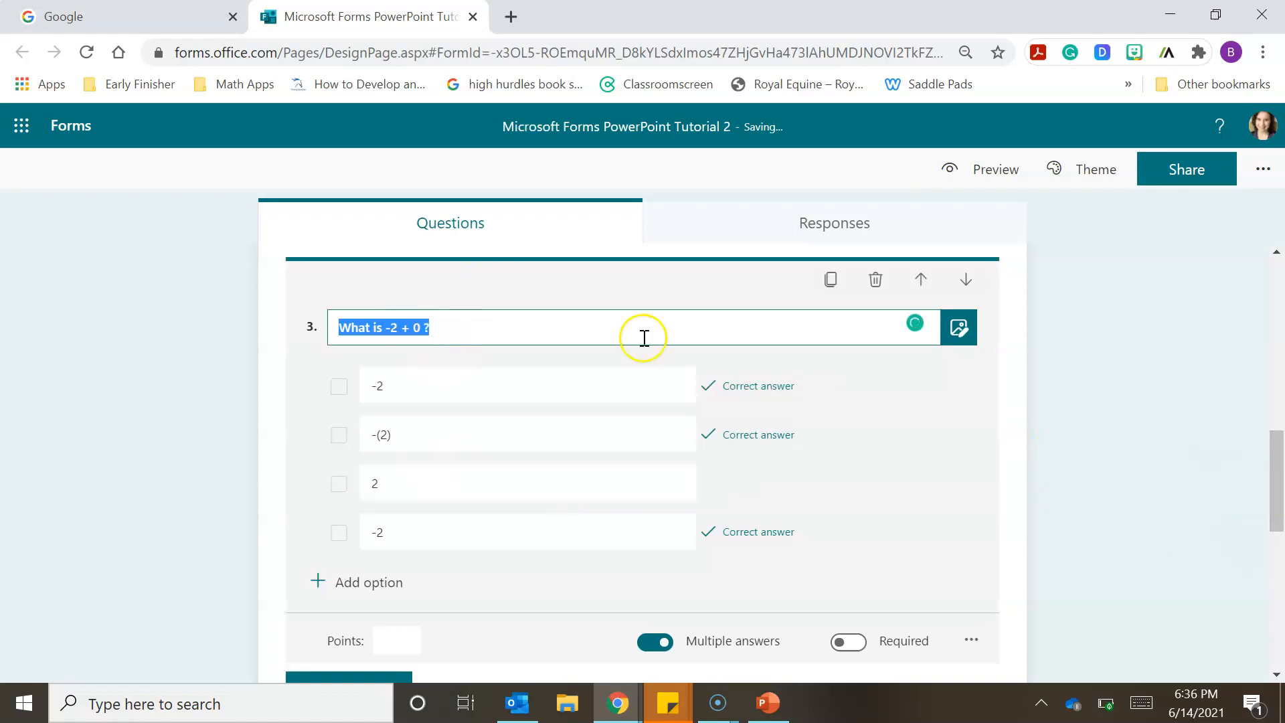
pyautogui.click(394, 638)
pyautogui.write('3')
# - Set the points for the "What is 3 + 6?" question to 1
pyautogui.moveTo(1279, 435); pyautogui.dragTo(1279, 397)
pyautogui.click(608, 438)
pyautogui.click(395, 640)
pyautogui.write('1')
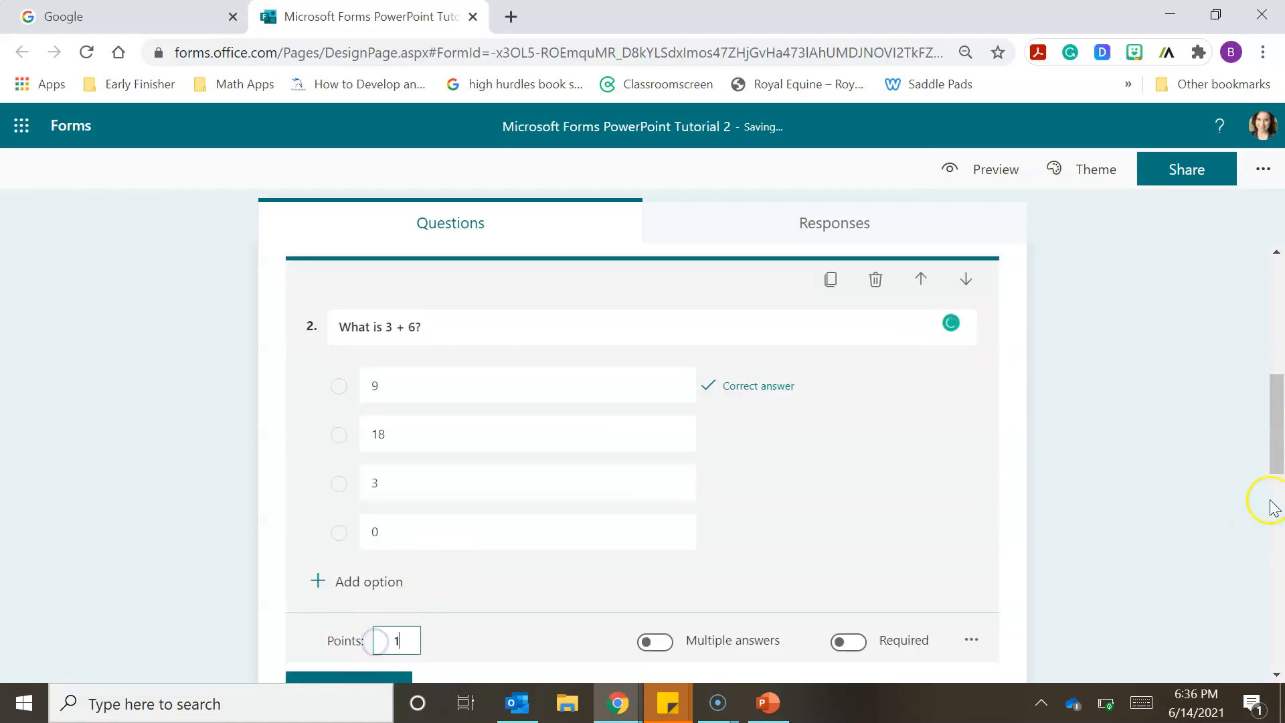
# - Set the points for the "What is 2 + 2 ?" question to 1 and finish editing the question
pyautogui.scroll(5, 1271, 507)
pyautogui.click(660, 464)
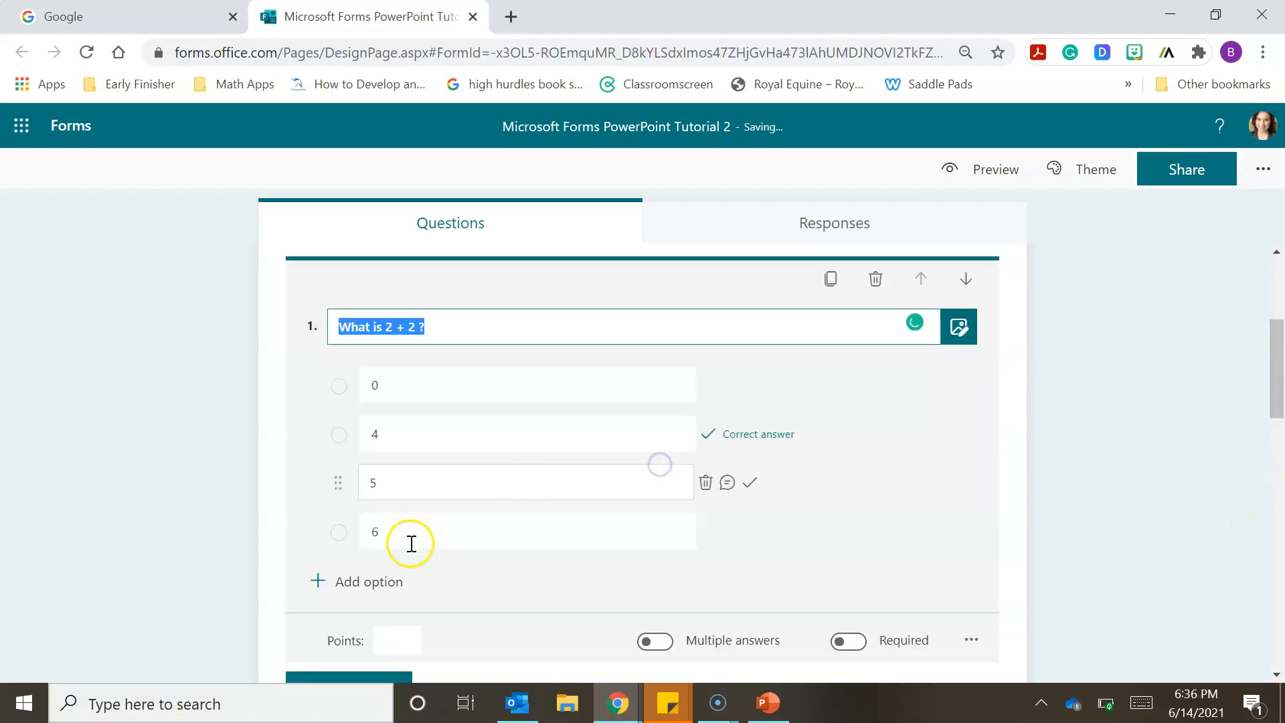
pyautogui.click(393, 624)
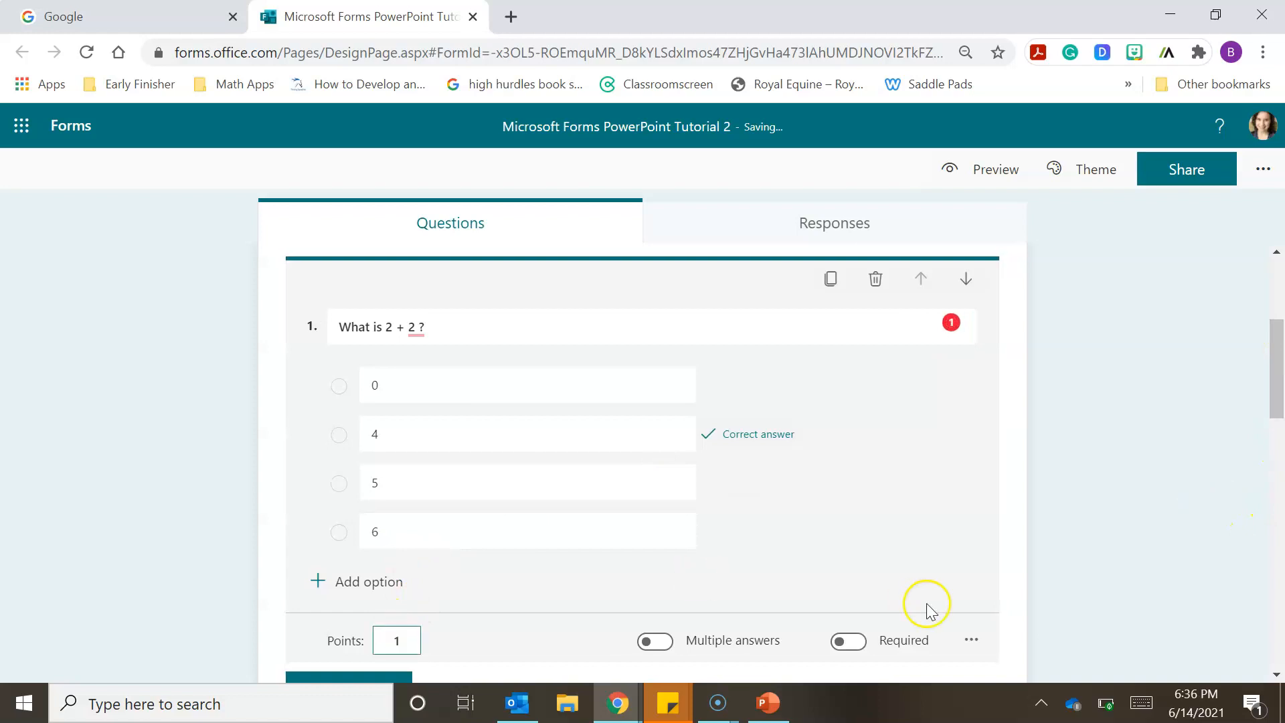
pyautogui.click(1150, 430)
# - Open the form settings and turn off showing results automatically to responders
pyautogui.moveTo(1276, 383); pyautogui.dragTo(1281, 545)
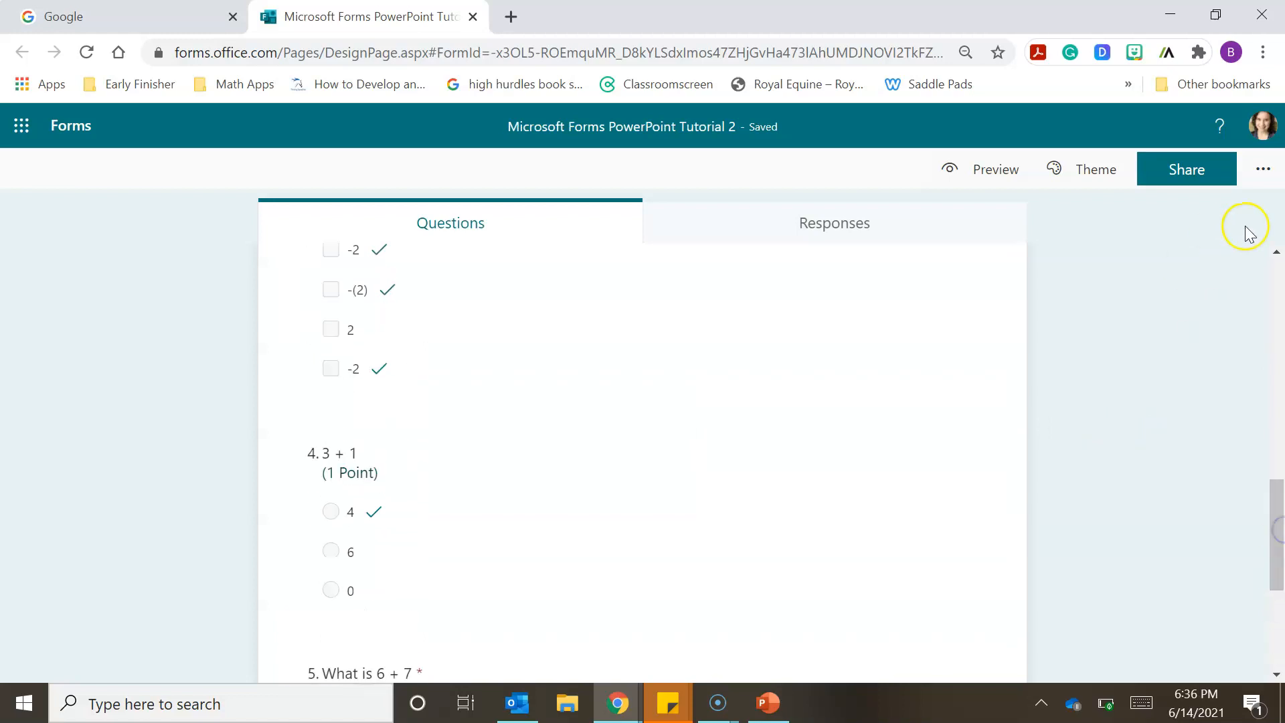
pyautogui.click(1264, 173)
pyautogui.click(1118, 219)
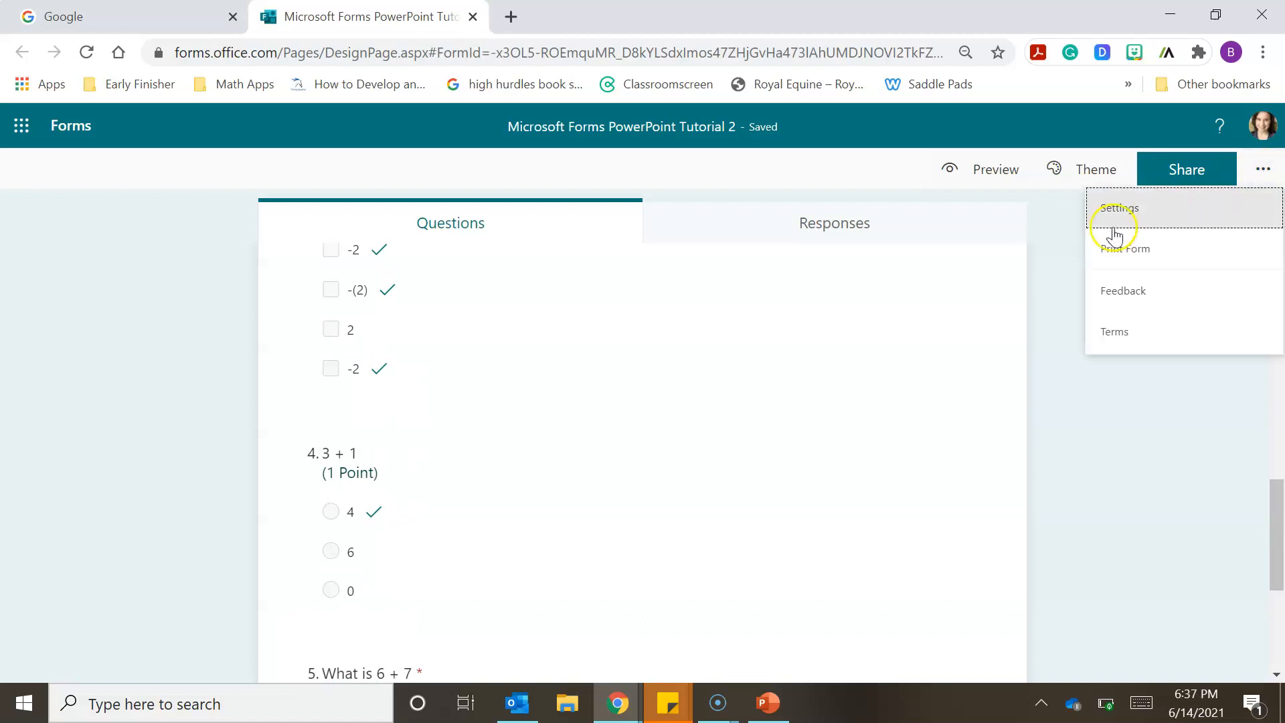
pyautogui.click(1118, 216)
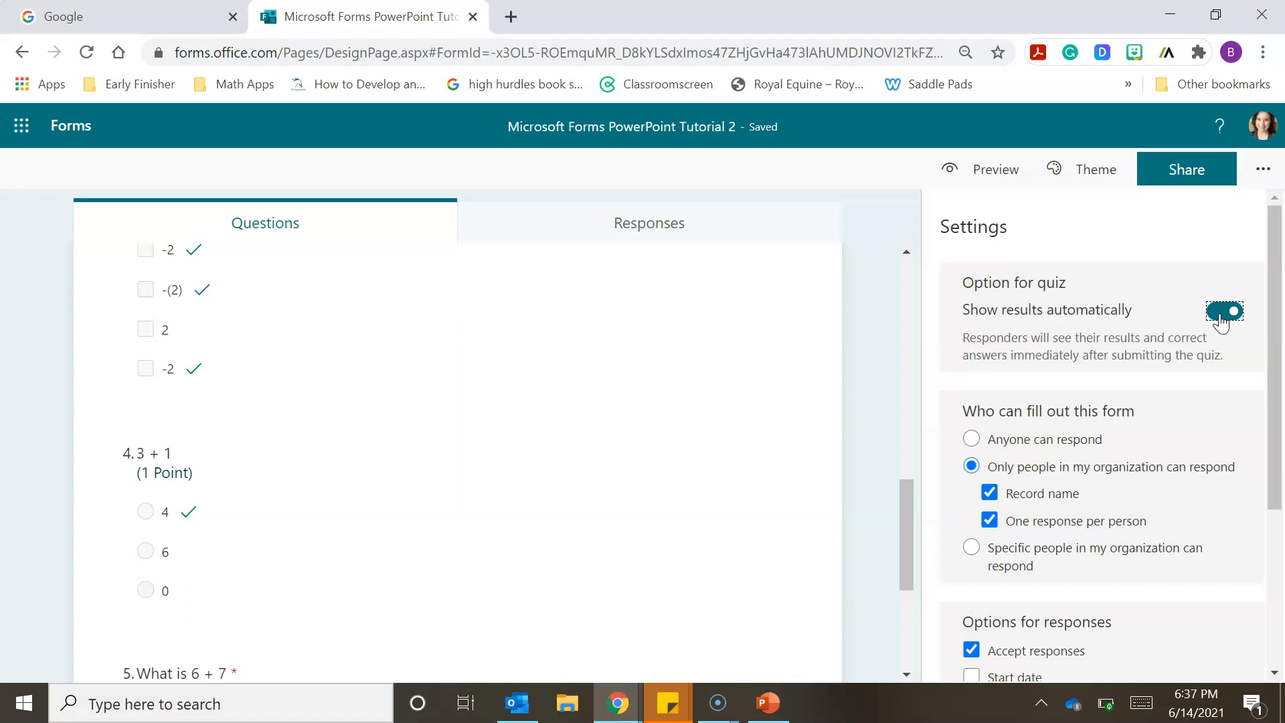
pyautogui.click(1223, 313)
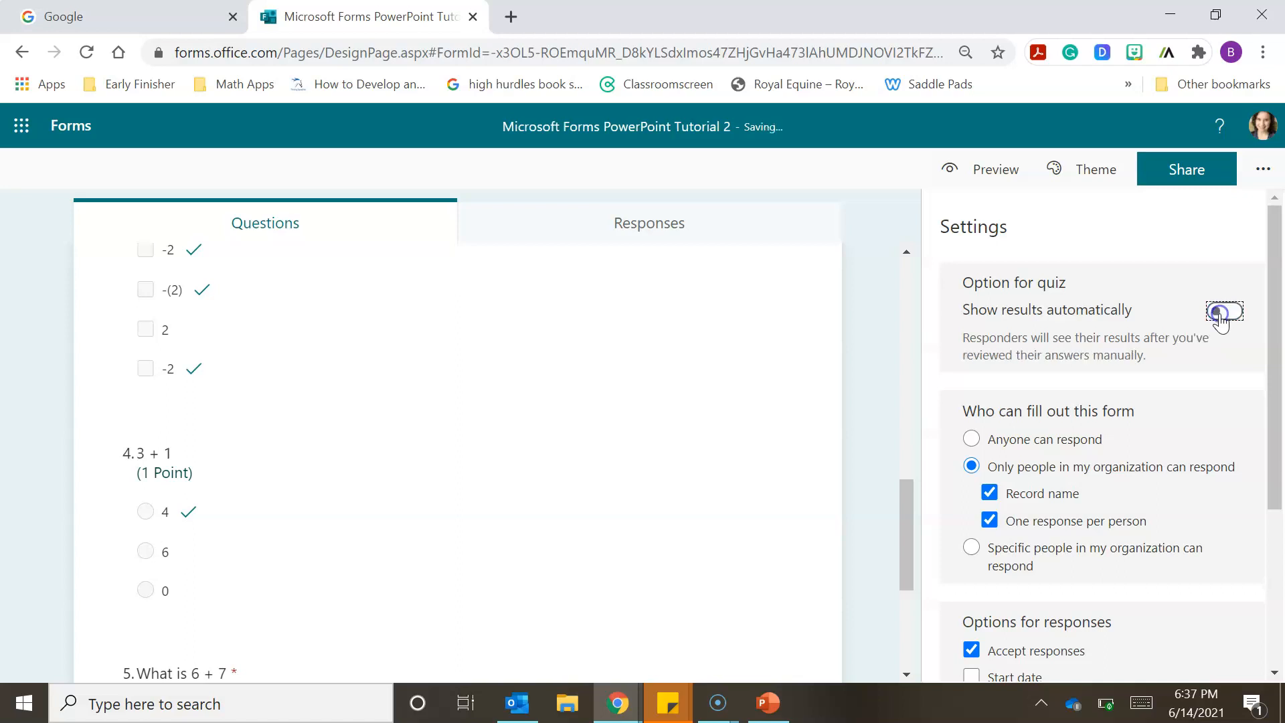
# - Change who can fill out the form to "Anyone can respond"
pyautogui.moveTo(1278, 267); pyautogui.dragTo(1279, 347)
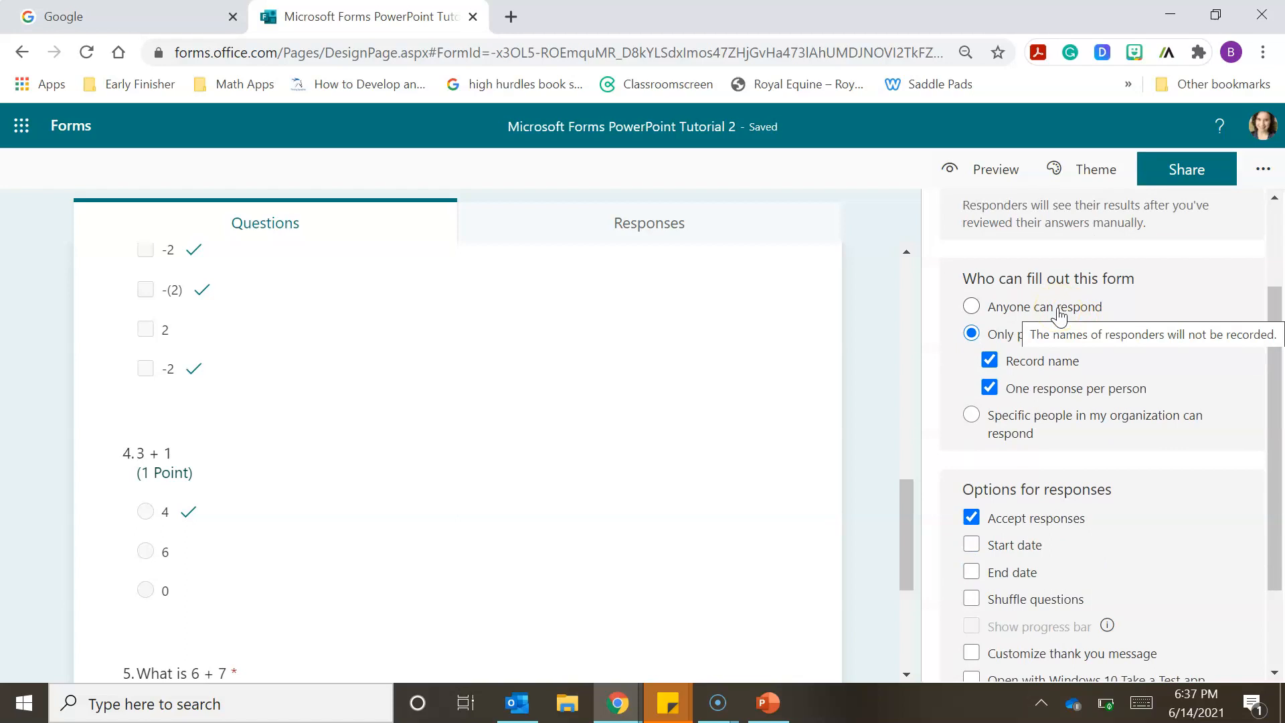
pyautogui.click(1079, 306)
pyautogui.click(972, 308)
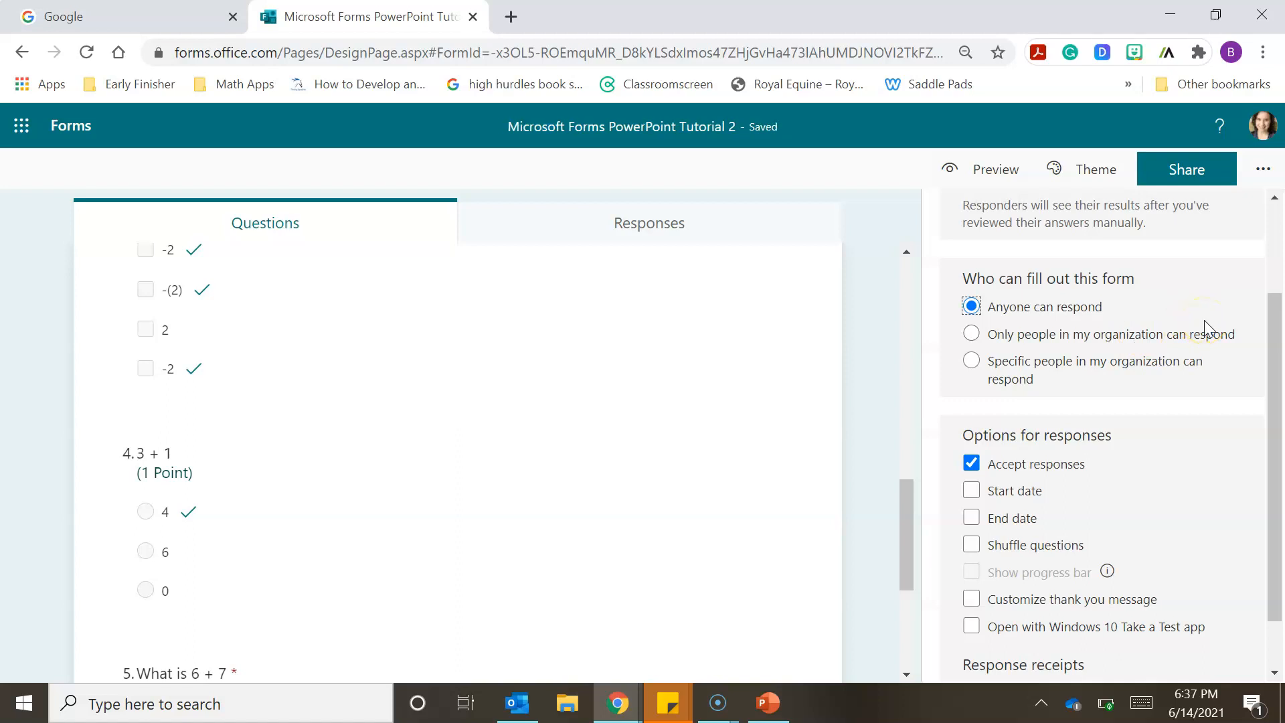
# - Try shuffling all questions in the response options and turn the shuffling back off
pyautogui.moveTo(1278, 335); pyautogui.dragTo(1279, 378)
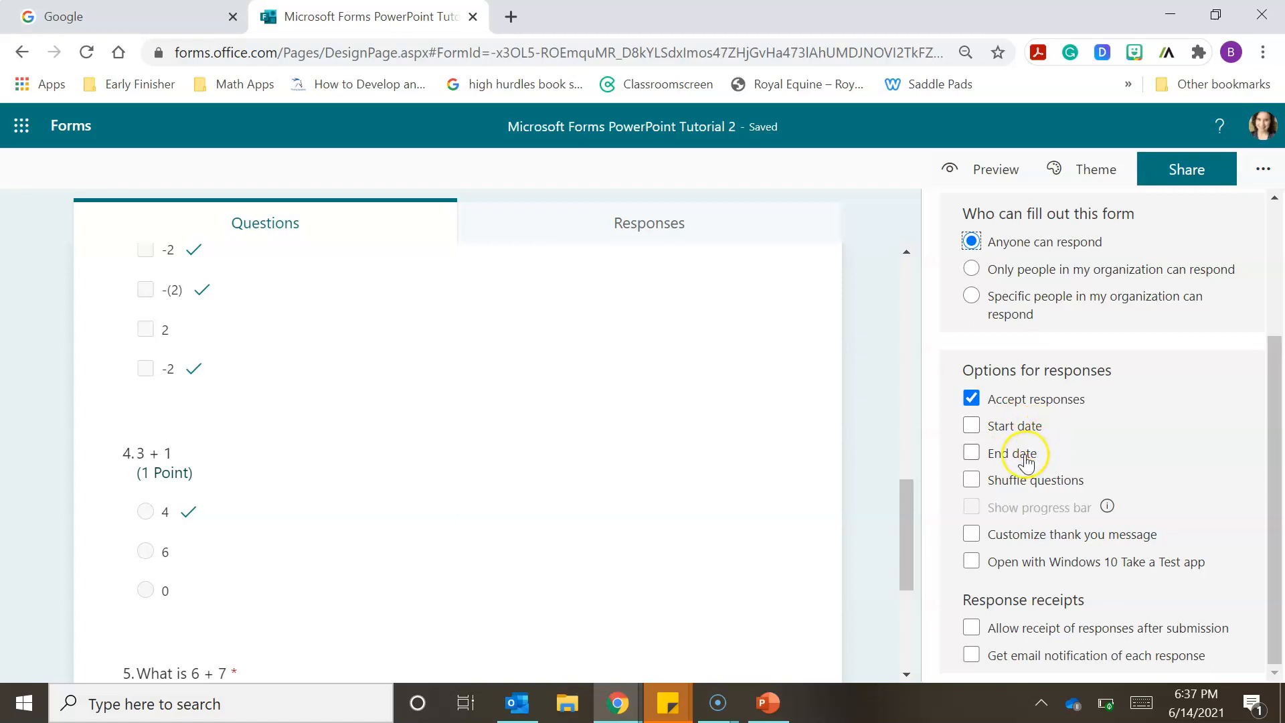
pyautogui.click(972, 480)
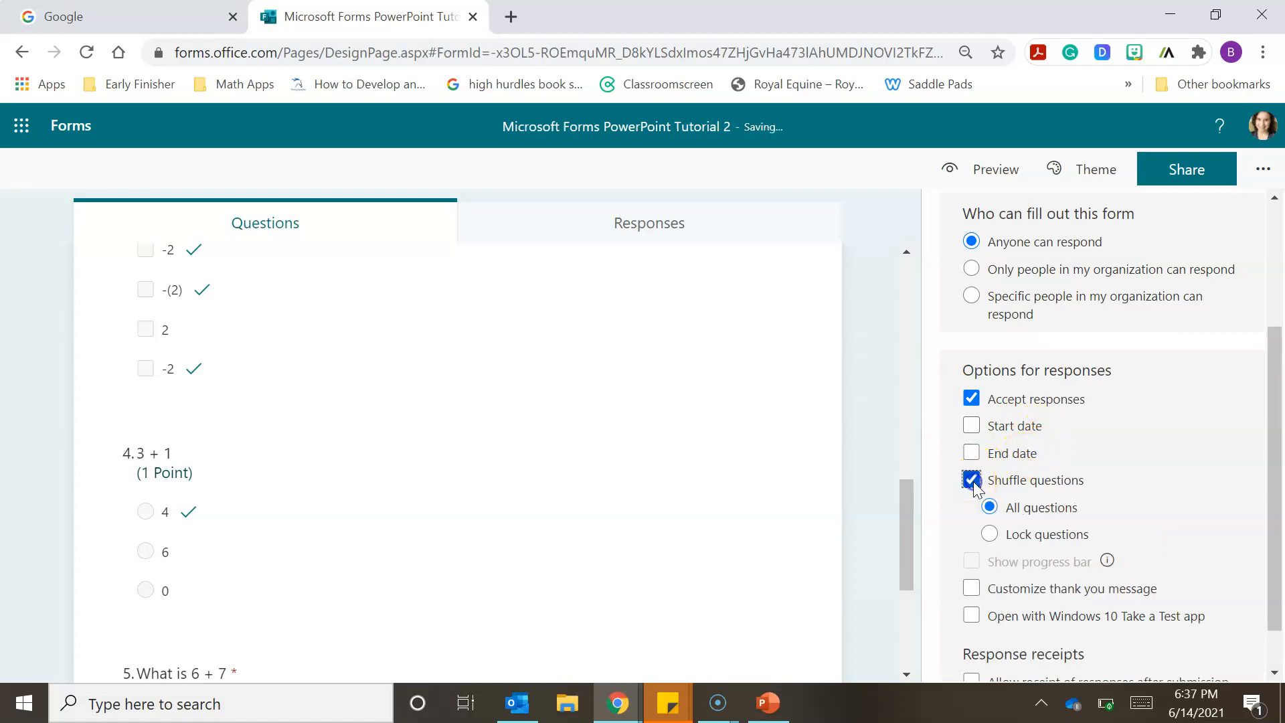
pyautogui.click(972, 480)
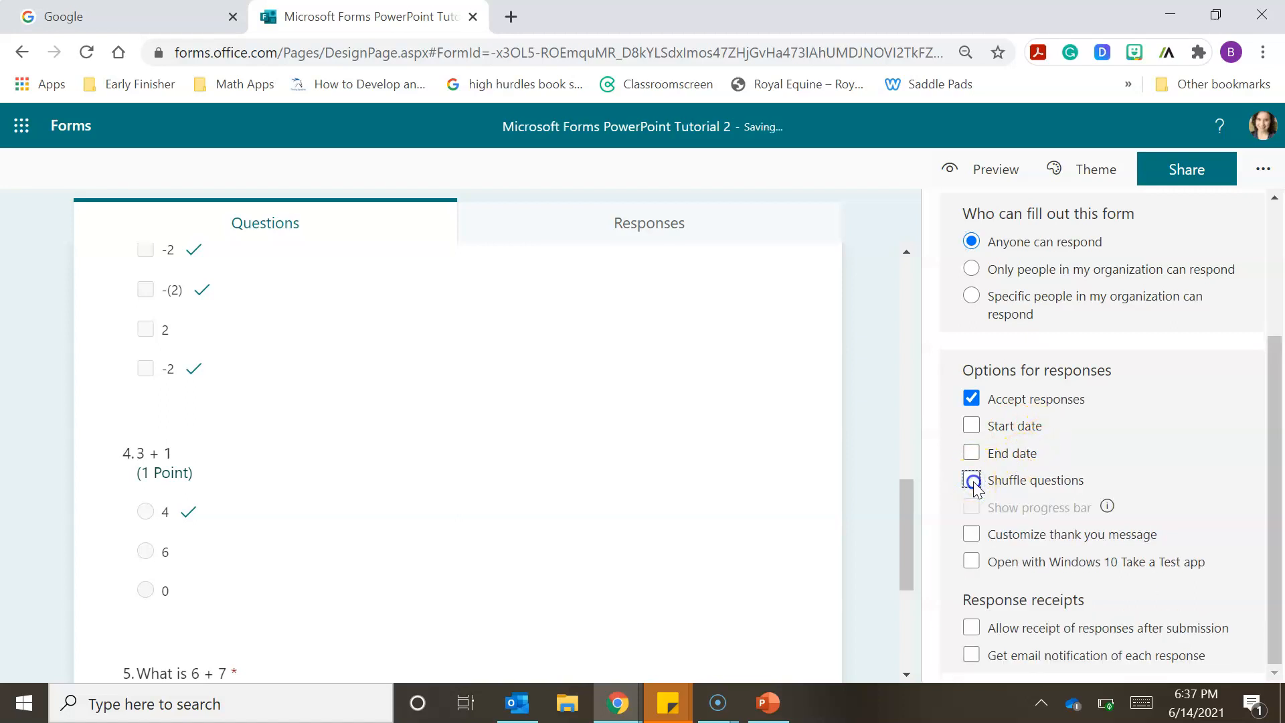
# - Enable the customized thank-you message in the response options
pyautogui.click(1010, 535)
pyautogui.scroll(-1, 1280, 525)
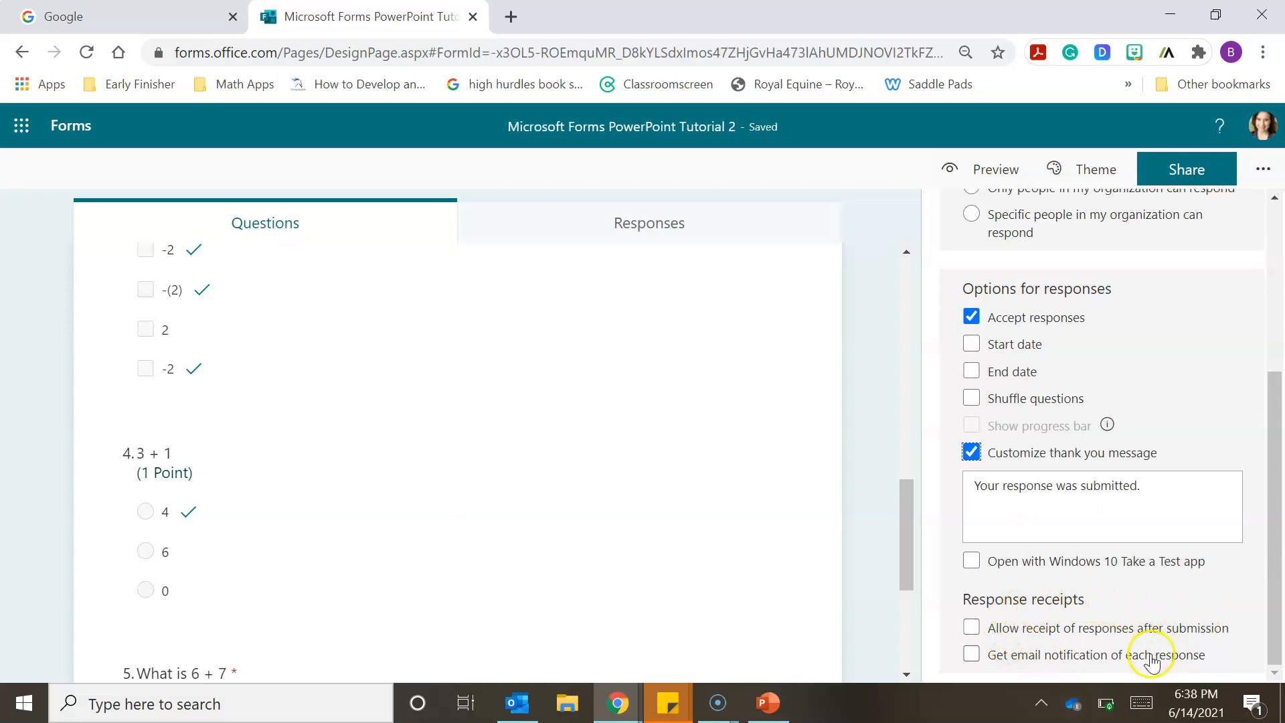
# - Review the quiz settings, close them and switch to the PowerPoint presentation containing the embedded quiz
pyautogui.scroll(3, 1279, 469)
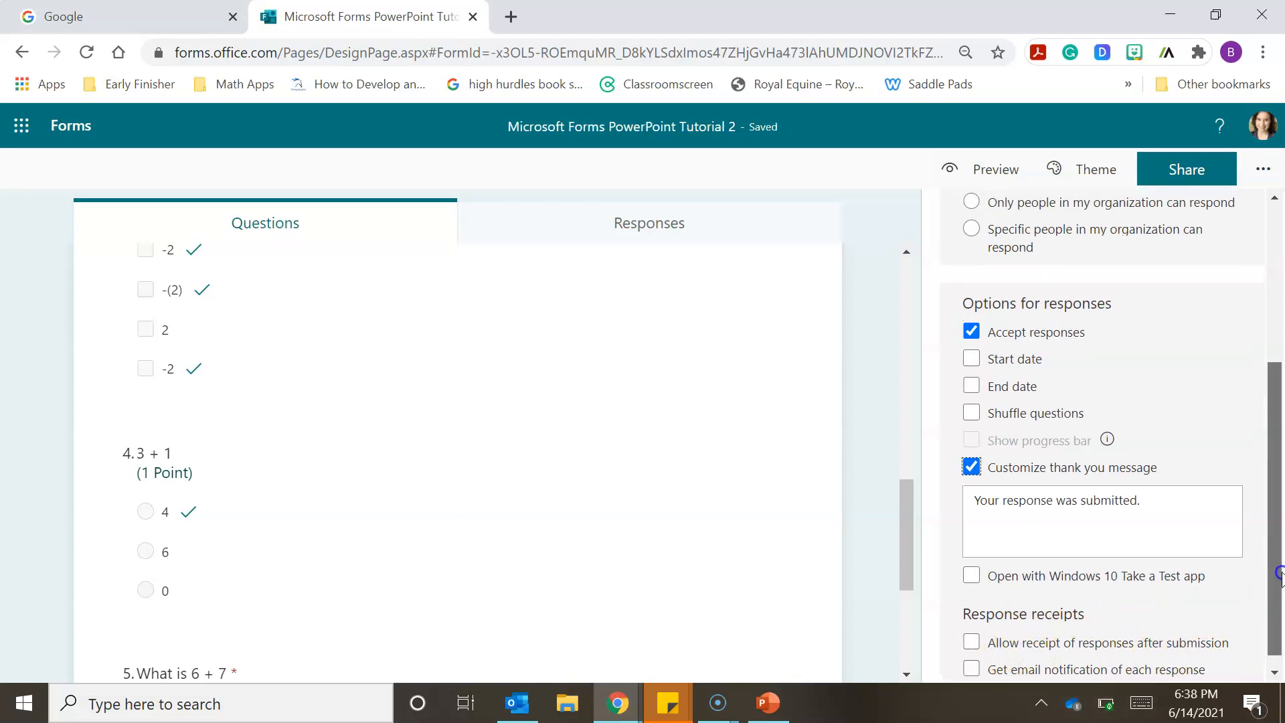
pyautogui.scroll(2, 1280, 429)
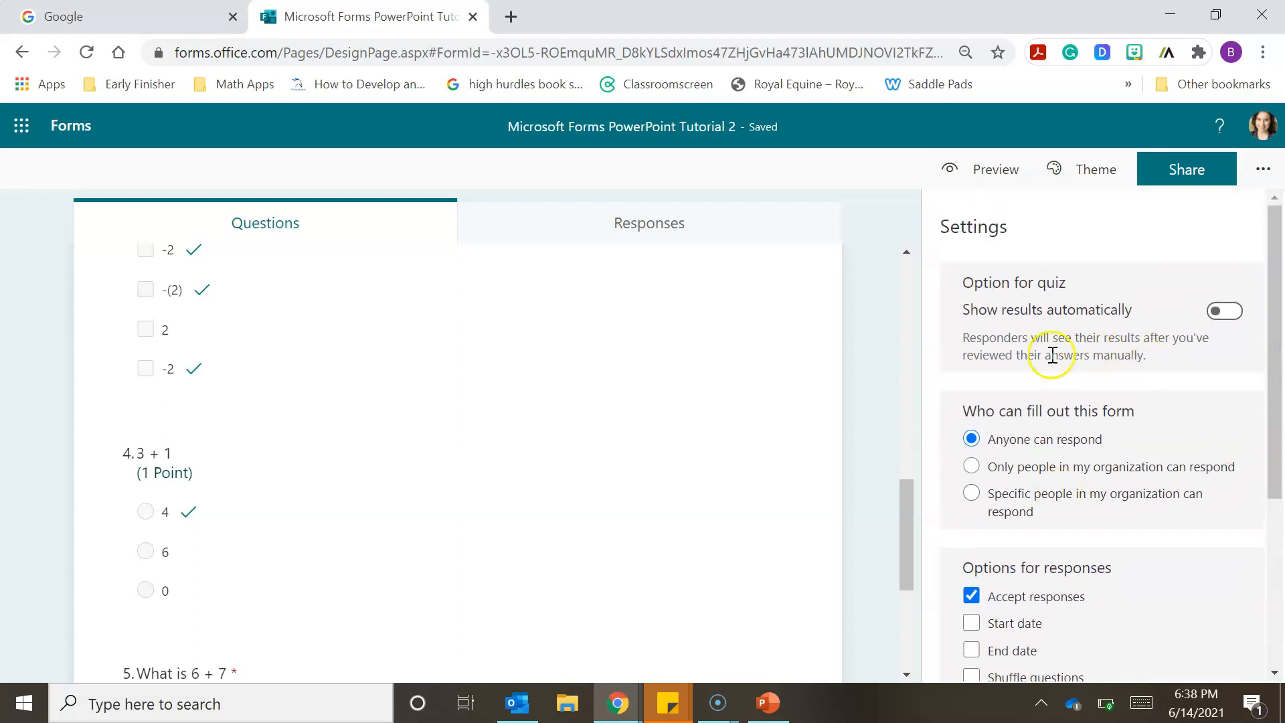
pyautogui.click(889, 335)
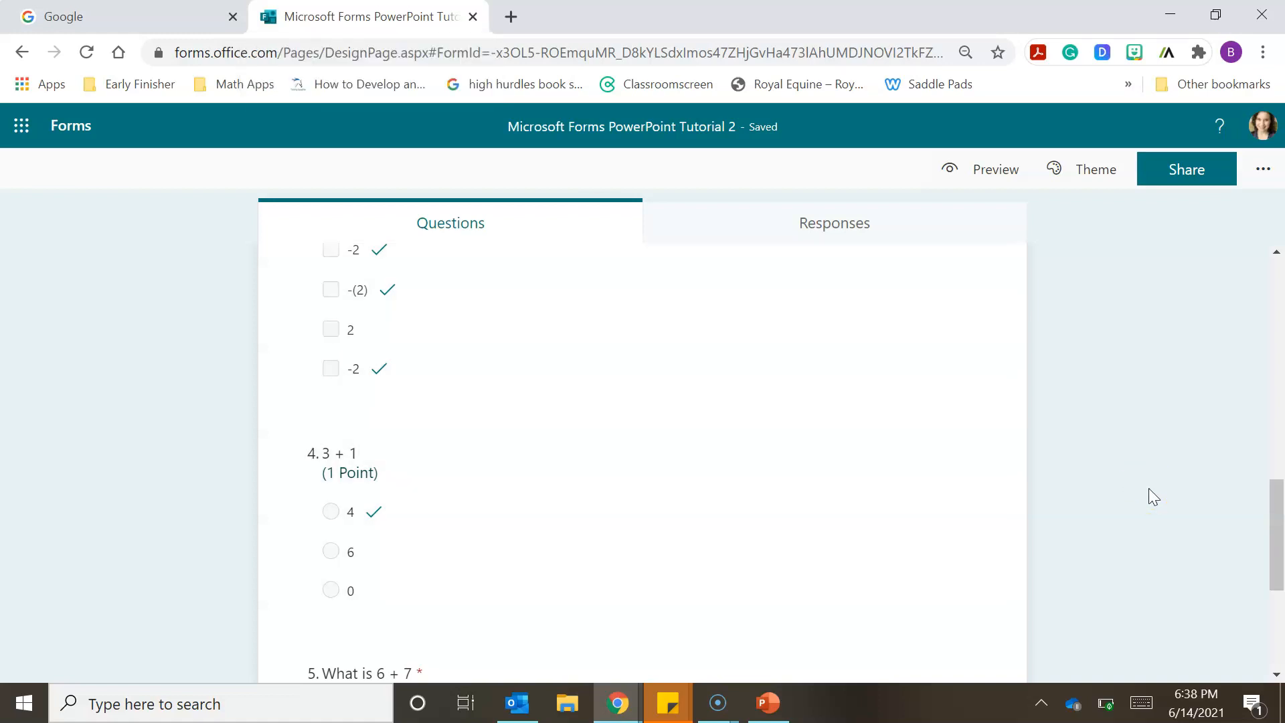
pyautogui.click(767, 706)
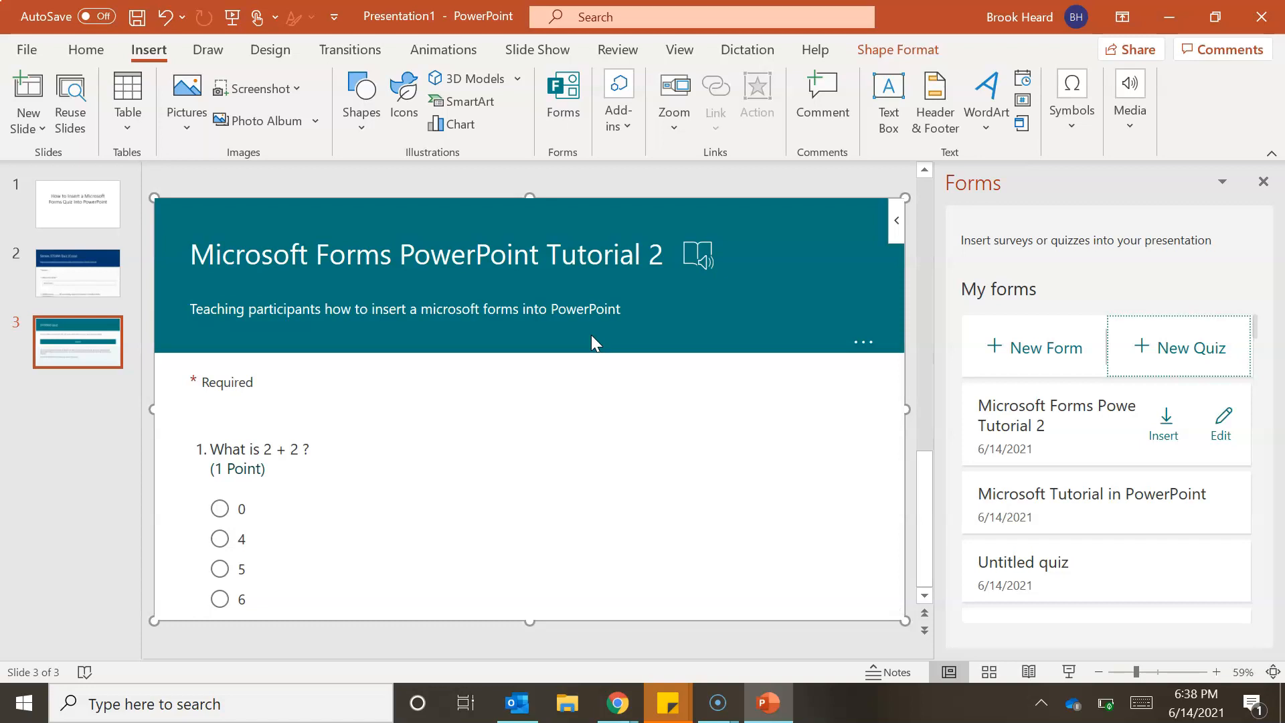
# - Fill in the quiz embedded on slide 3, answering 0 for "What is 2 + 2 ?", and submit the response
pyautogui.scroll(-2, 898, 282)
pyautogui.moveTo(898, 283); pyautogui.dragTo(898, 229)
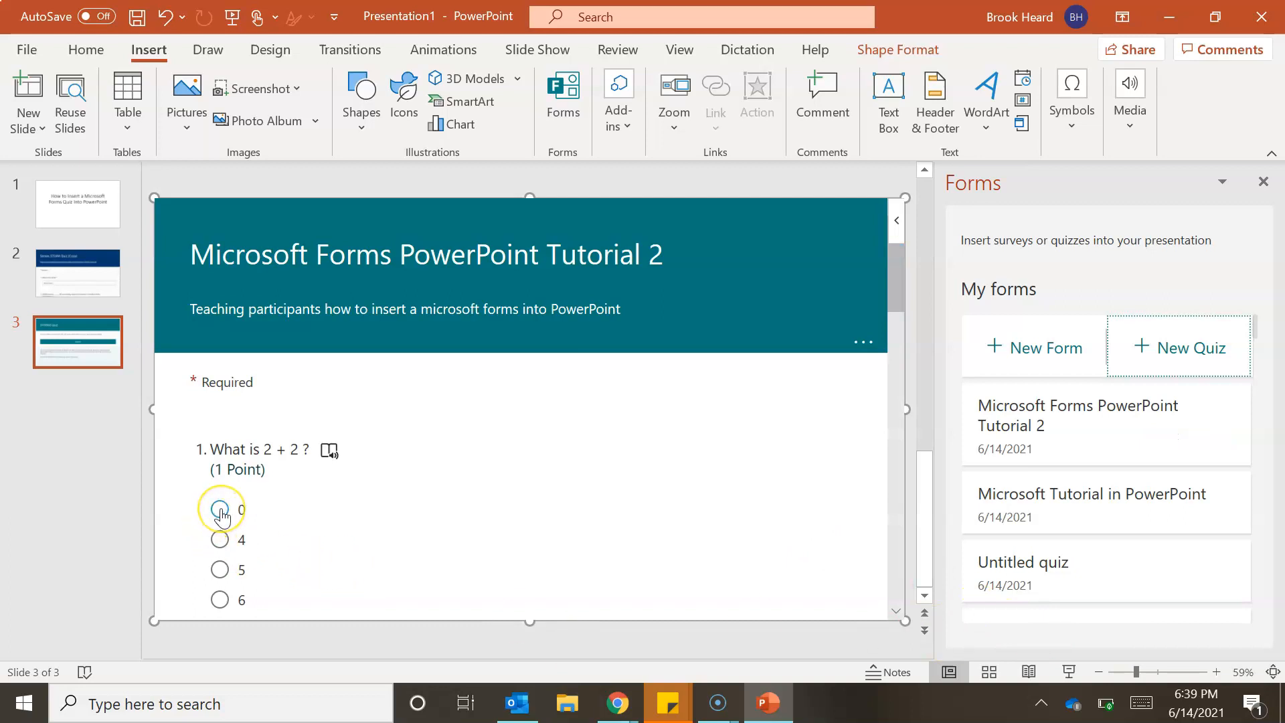
pyautogui.moveTo(898, 287); pyautogui.dragTo(914, 435)
pyautogui.click(221, 425)
pyautogui.click(220, 341)
pyautogui.click(219, 581)
pyautogui.moveTo(896, 429); pyautogui.dragTo(910, 529)
pyautogui.click(220, 348)
pyautogui.click(523, 466)
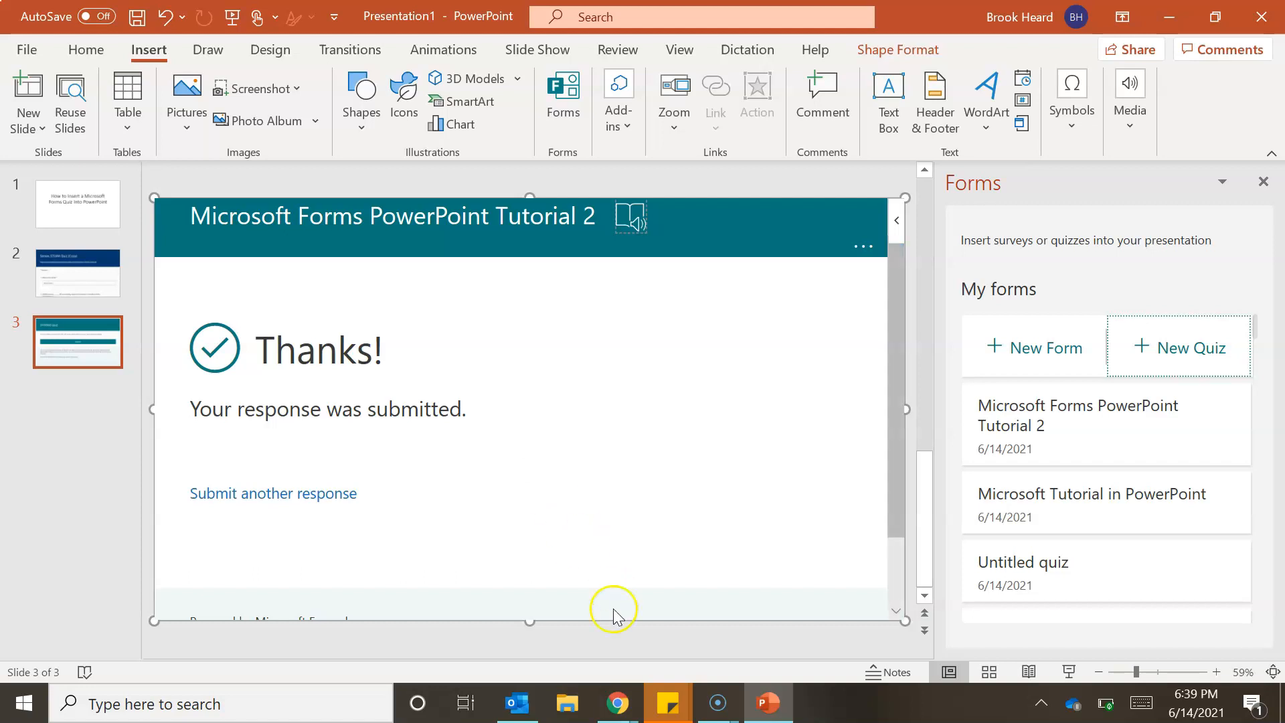
# - Switch to the browser, go to the Microsoft Forms home page and open the "Microsoft Forms PowerPoint Tutorial 2" quiz
pyautogui.moveTo(618, 702)
pyautogui.click(755, 634)
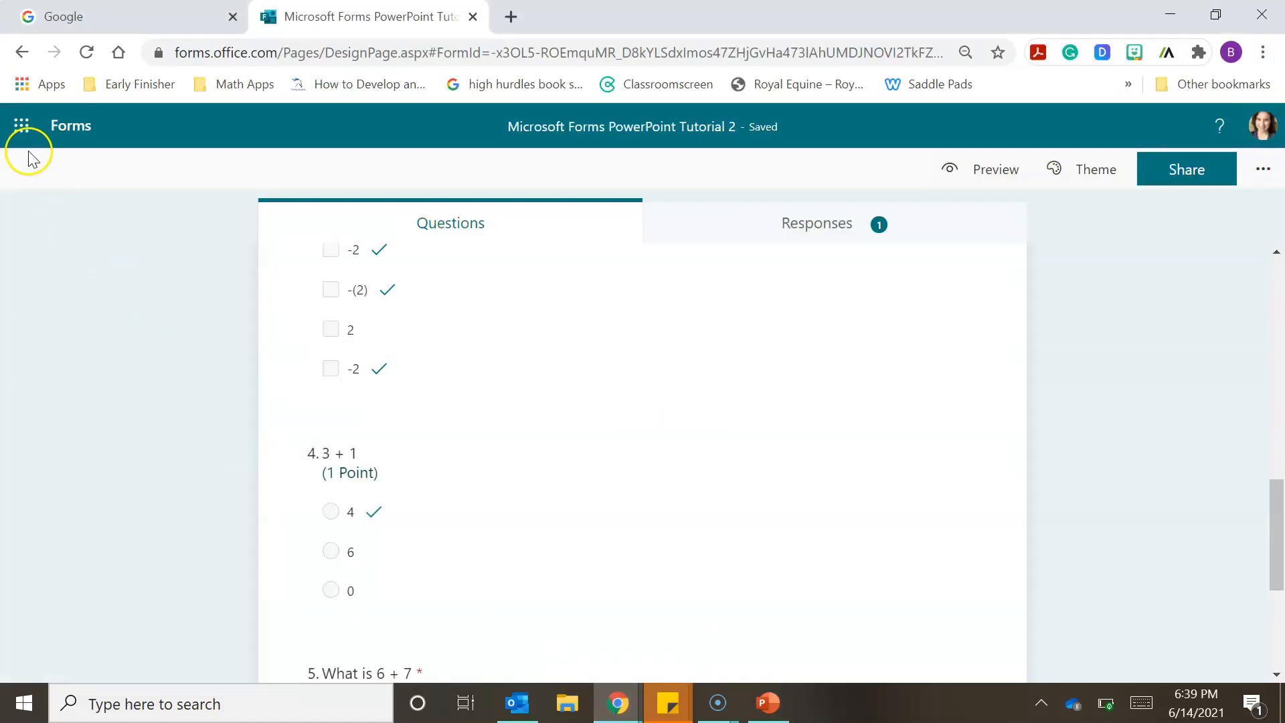
pyautogui.click(20, 128)
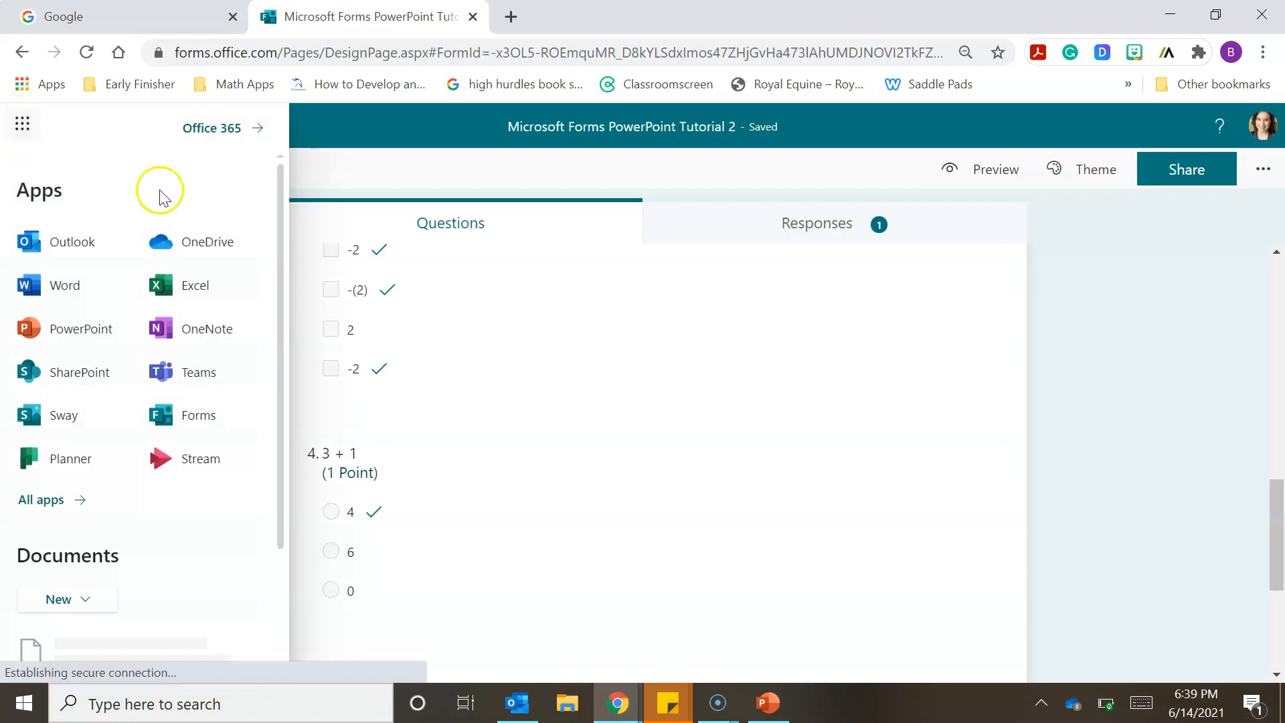
pyautogui.click(198, 418)
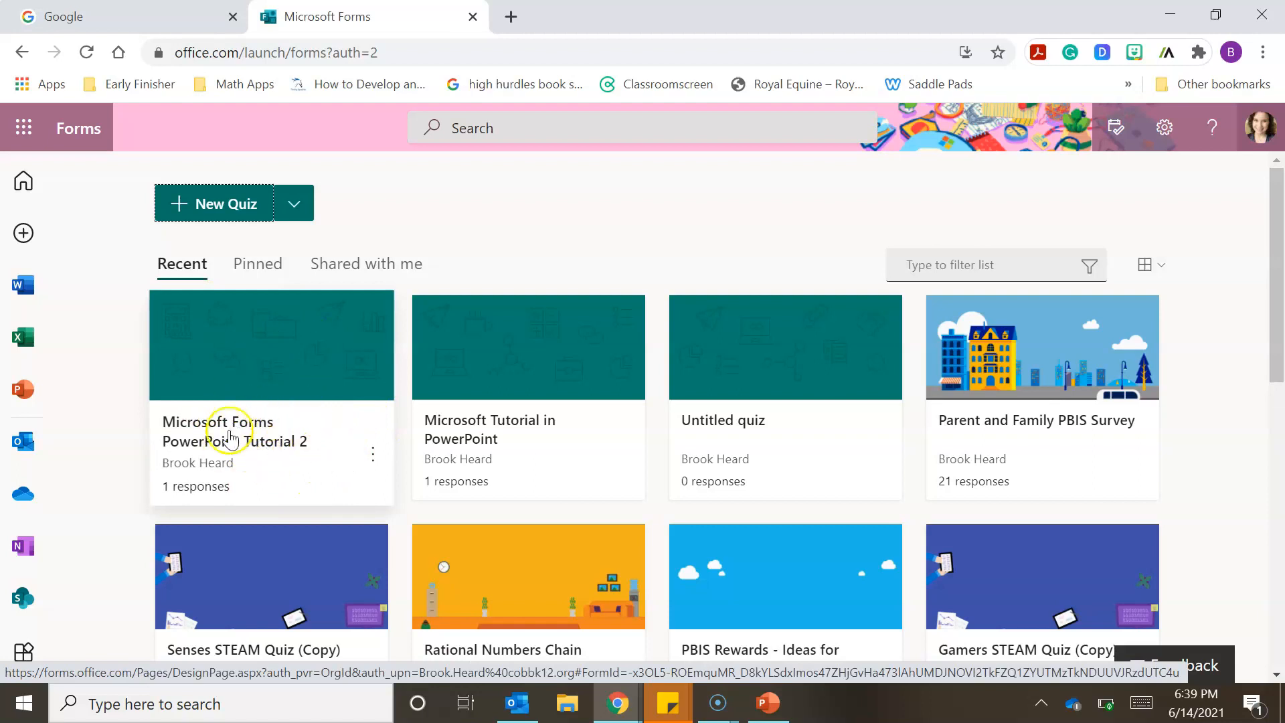
pyautogui.click(313, 388)
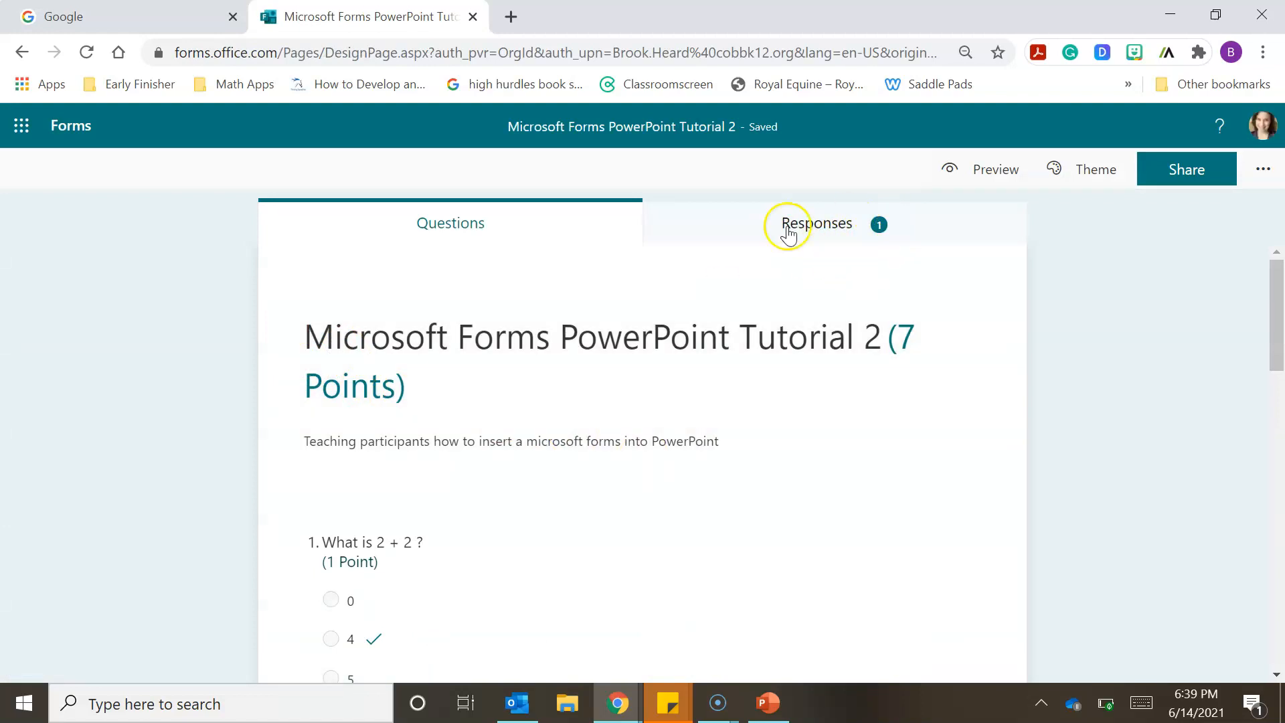
# - Examine the quiz's response summary and per-question results, and return to the PowerPoint presentation
pyautogui.click(742, 232)
pyautogui.moveTo(1280, 341); pyautogui.dragTo(1280, 487)
pyautogui.moveTo(1281, 448); pyautogui.dragTo(1282, 294)
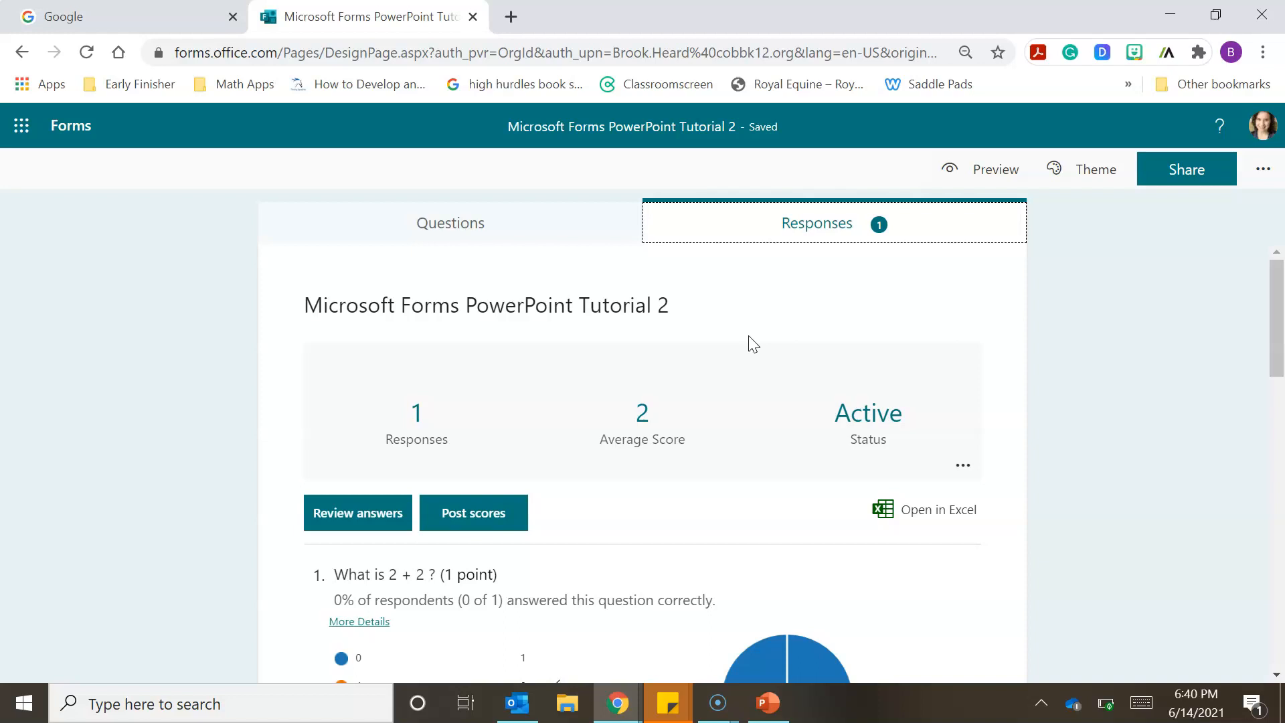
pyautogui.click(769, 703)
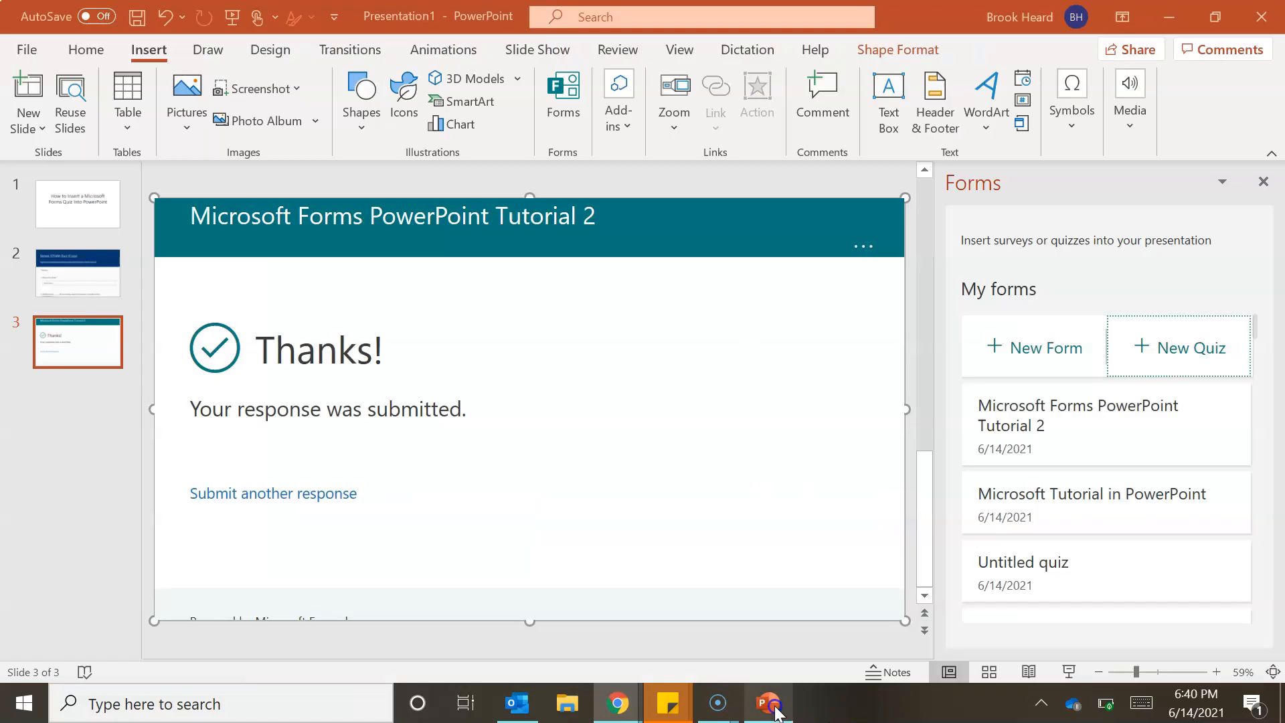